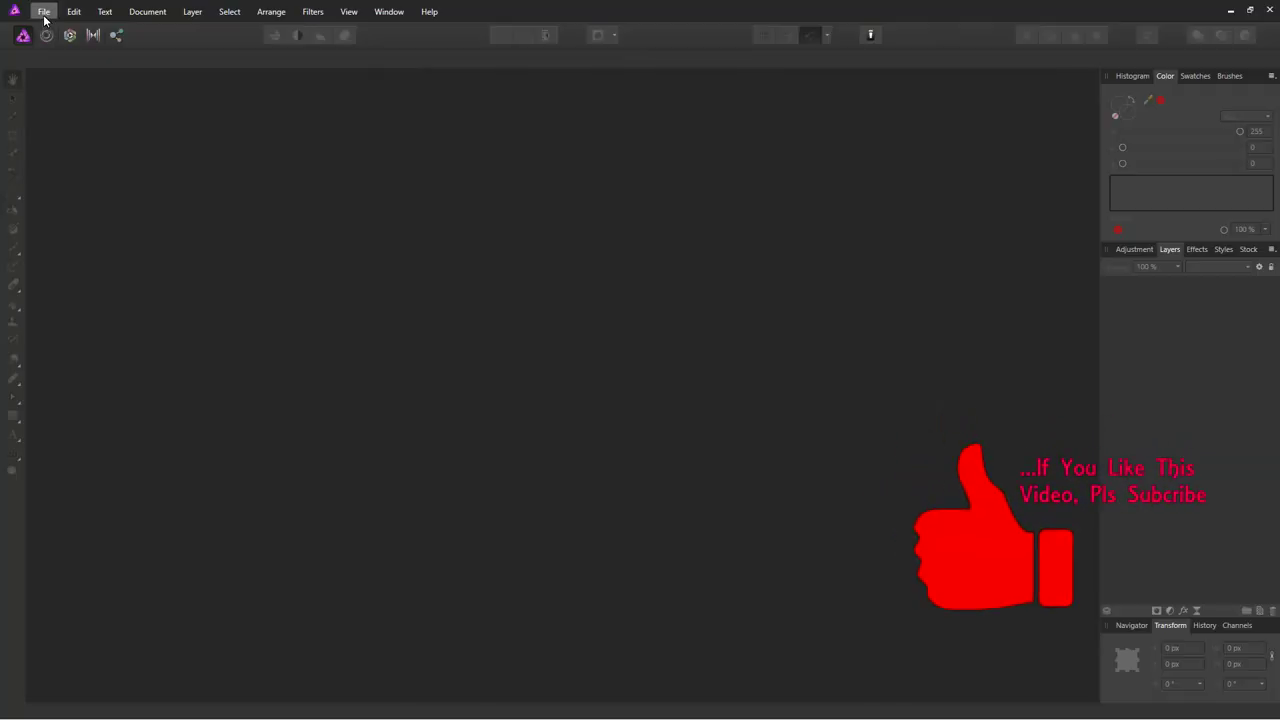
# - Create a new 268.7 × 148.4 mm Print document at 300 DPI
pyautogui.click(44, 12)
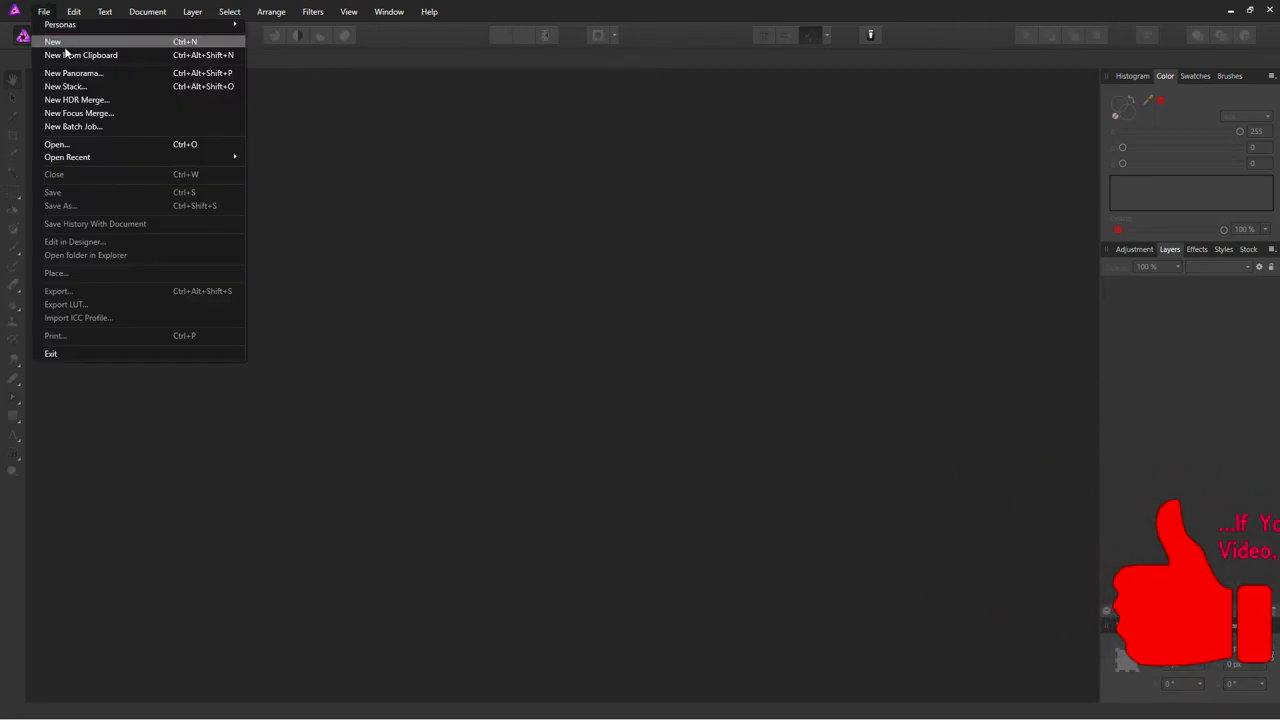
pyautogui.click(65, 50)
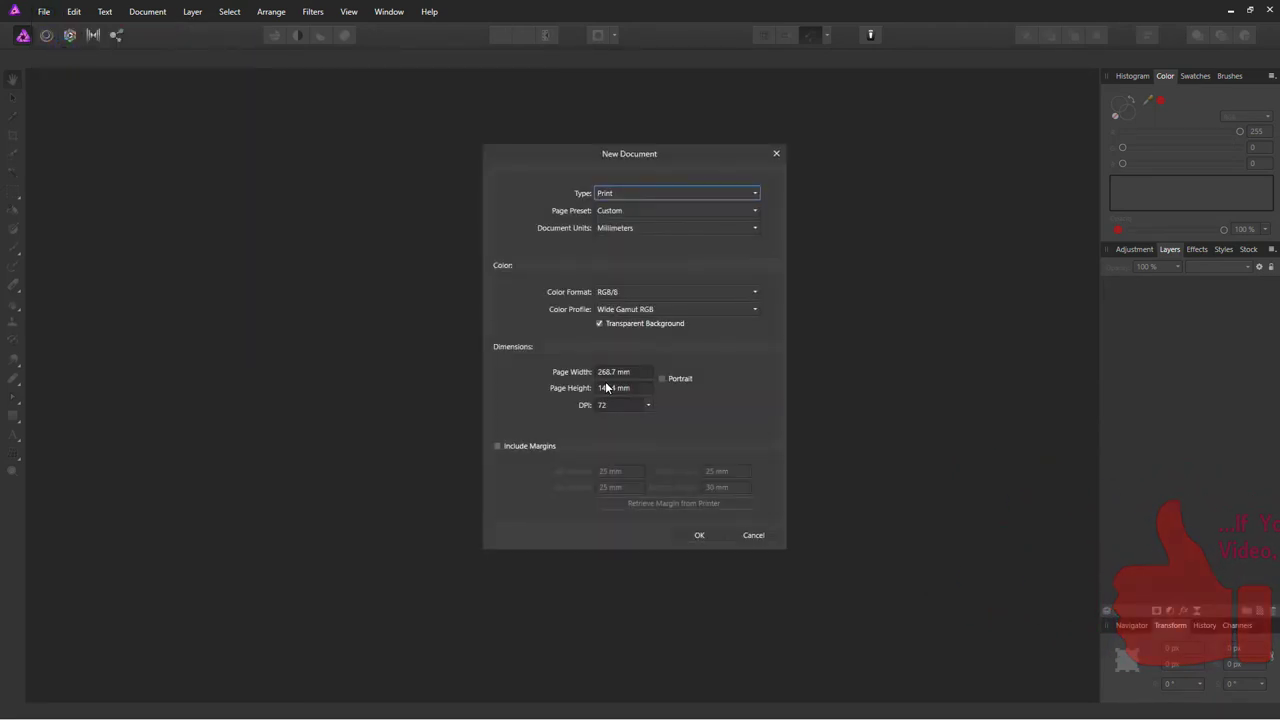
pyautogui.click(637, 194)
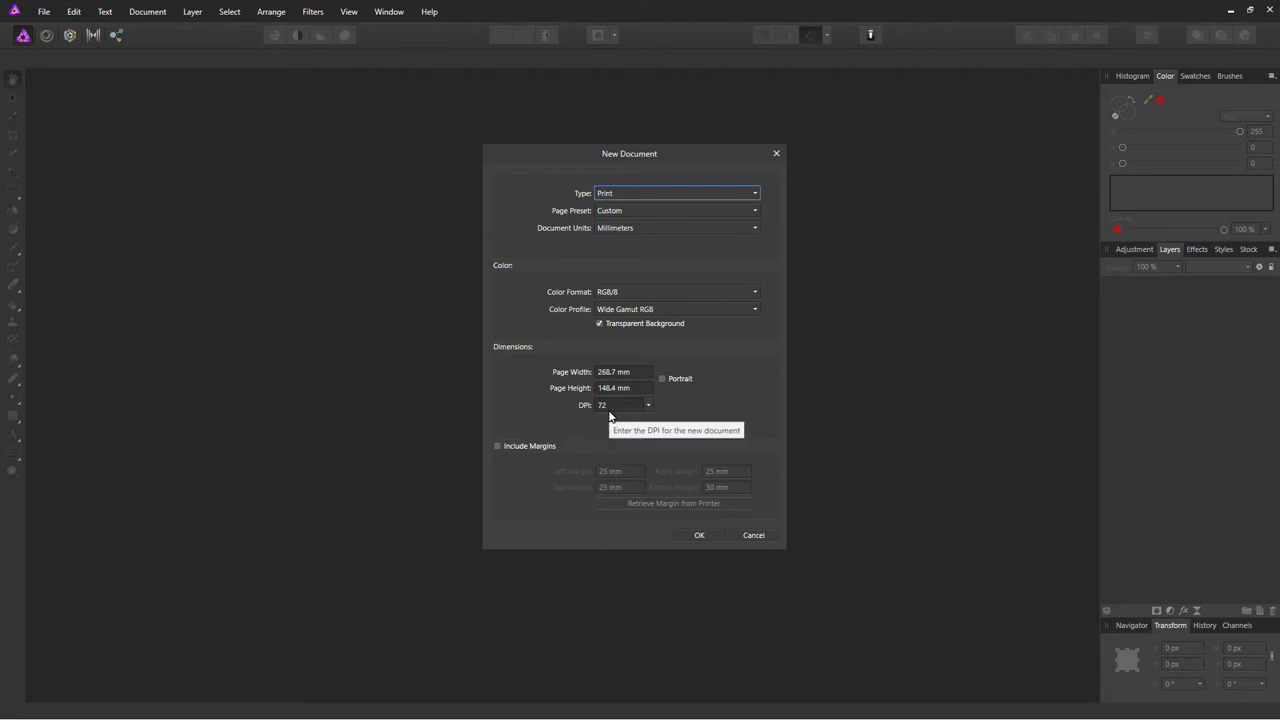
pyautogui.doubleClick(608, 408)
pyautogui.write('300')
pyautogui.click(699, 535)
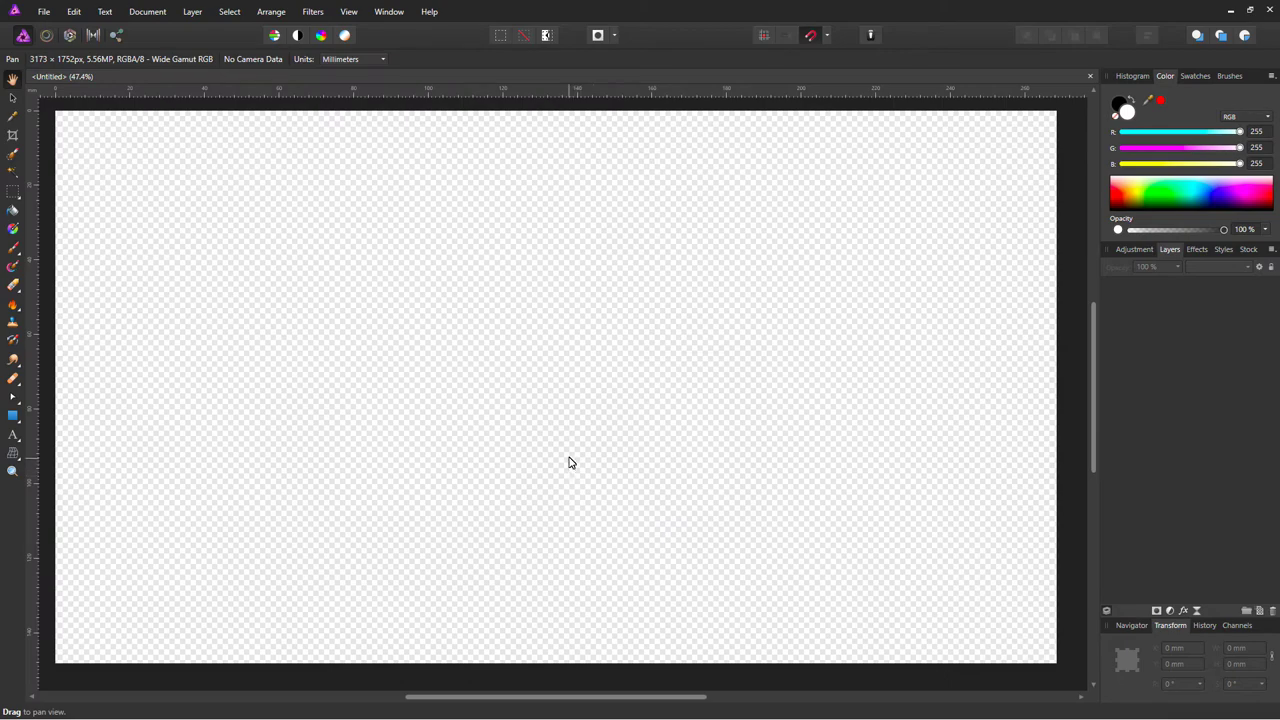
# - Zoom the blank page to exactly 40% using the Navigator zoom field
pyautogui.scroll(-2, 568, 462)
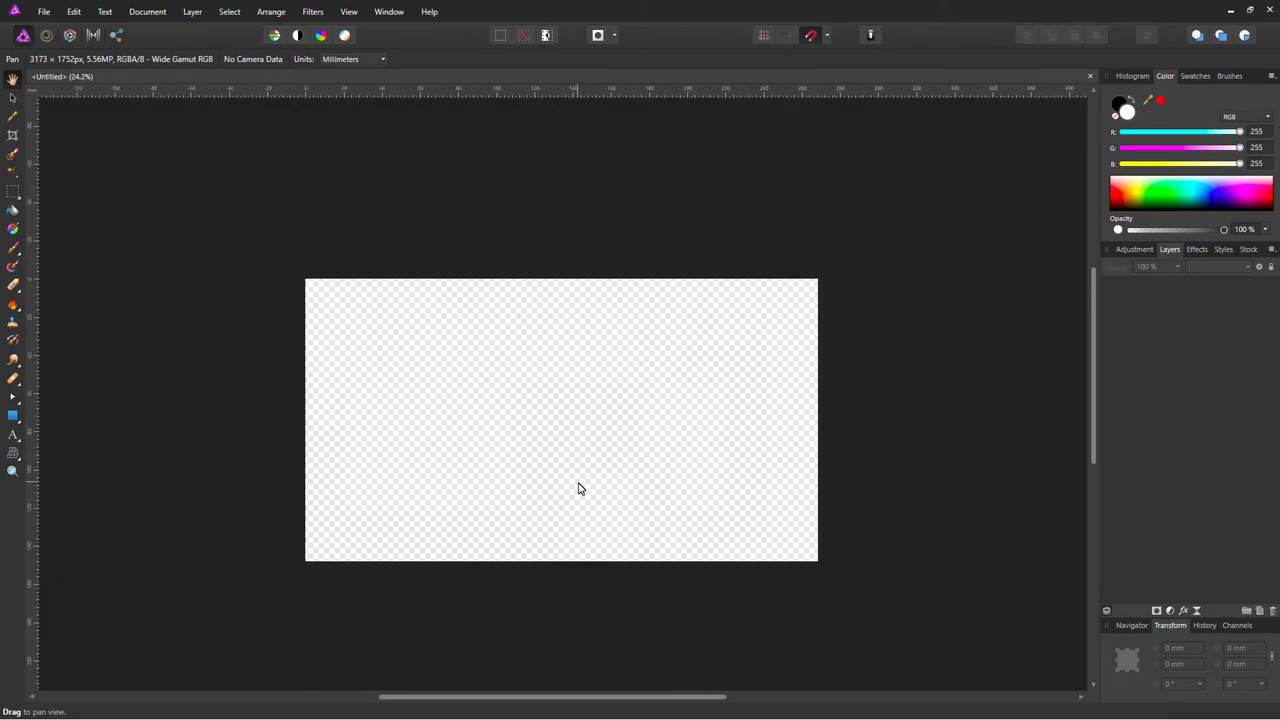
pyautogui.scroll(1, 578, 488)
pyautogui.click(1131, 626)
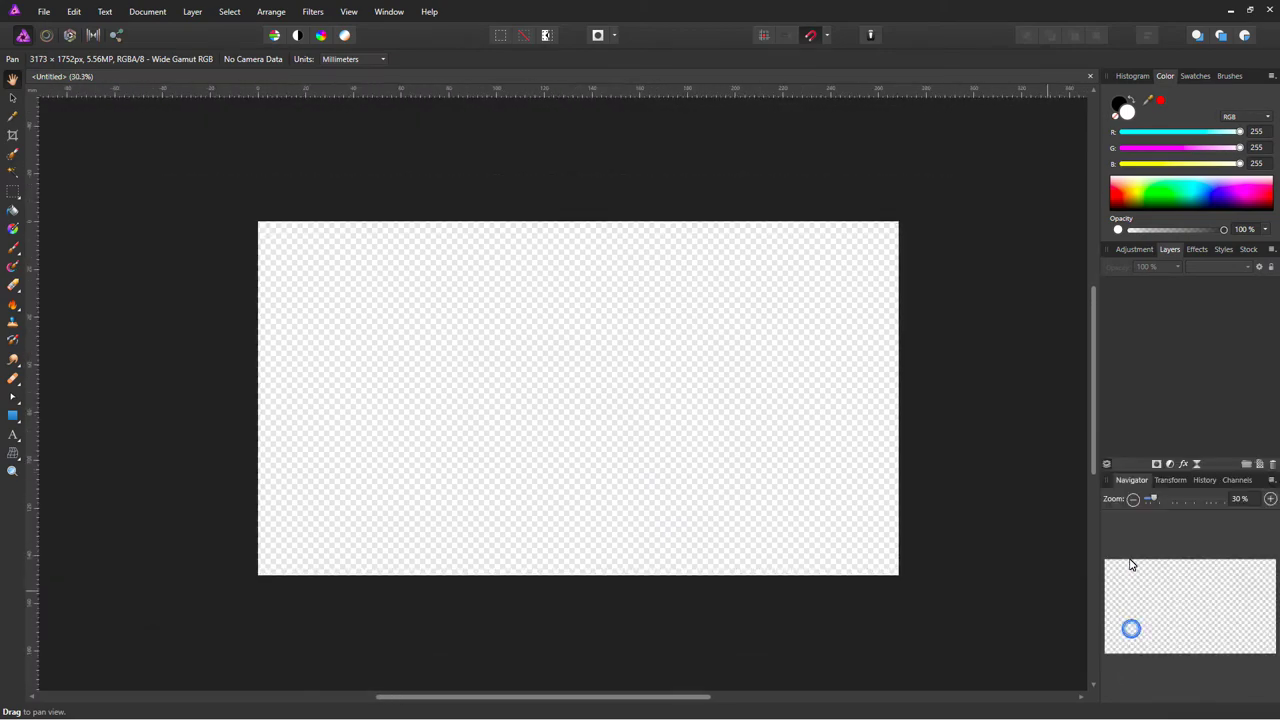
pyautogui.moveTo(1155, 499); pyautogui.dragTo(1157, 501)
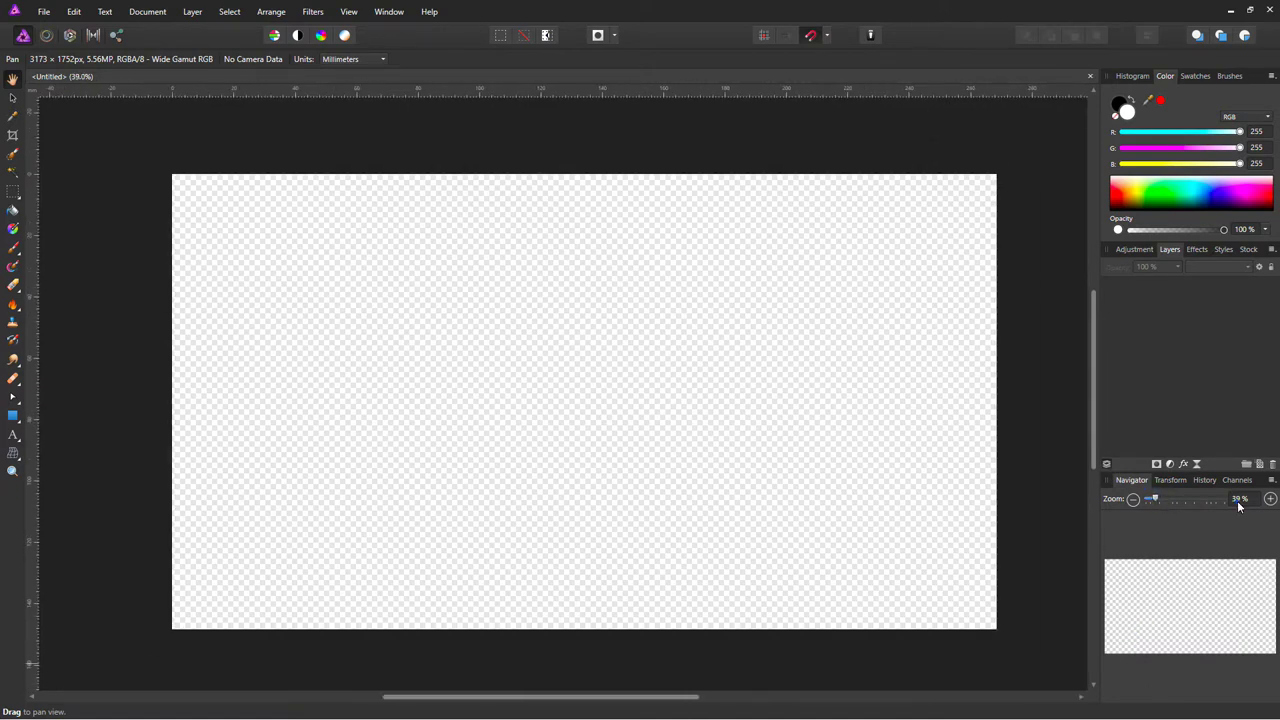
pyautogui.click(1238, 499)
pyautogui.write('4')
pyautogui.write('0')
pyautogui.press('Return')
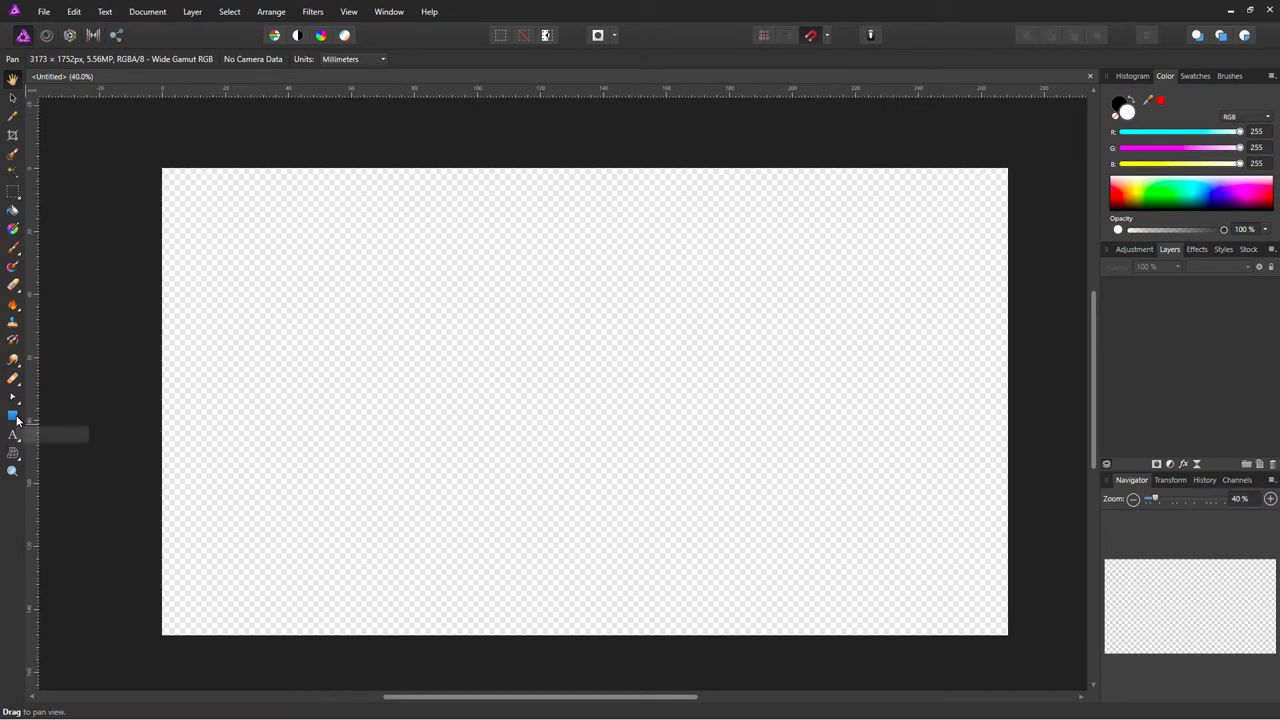
pyautogui.click(16, 420)
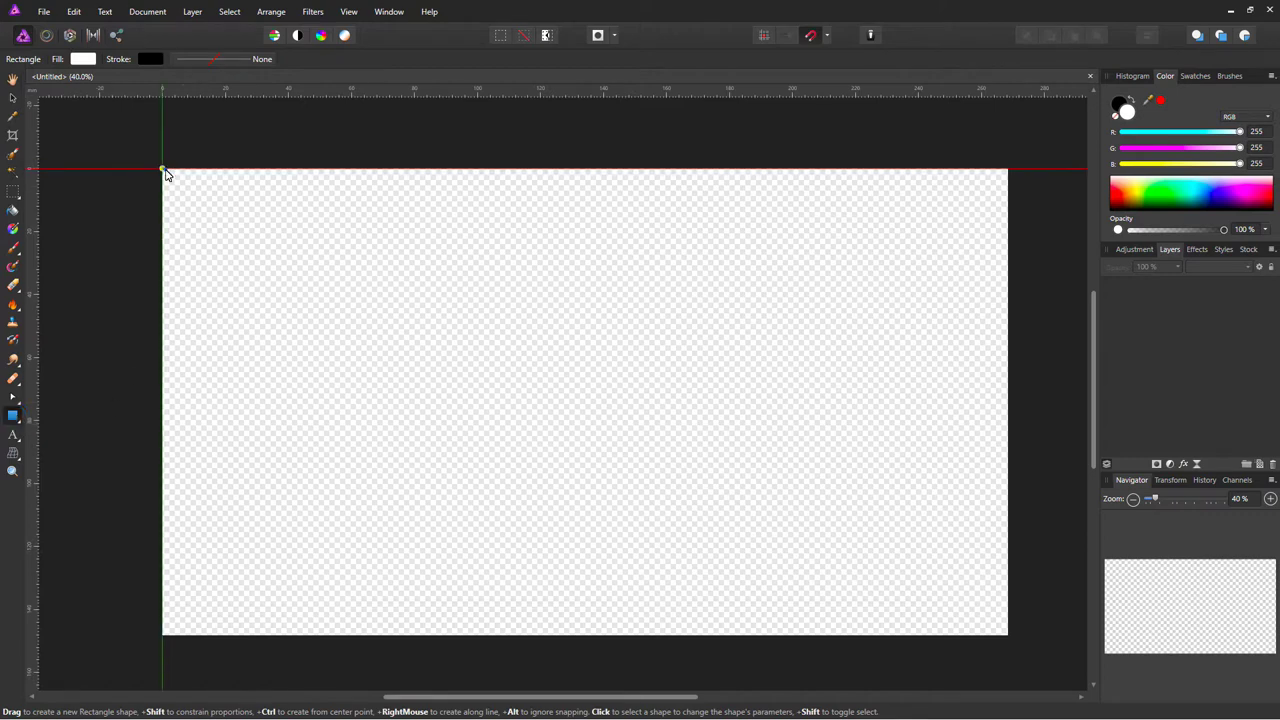
# - Draw a white rectangle across the entire page and name its layer Background
pyautogui.moveTo(163, 168)
pyautogui.mouseDown()
pyautogui.moveTo(1043, 568)
pyautogui.moveTo(1008, 636)
pyautogui.mouseUp()
pyautogui.write('Backgr')
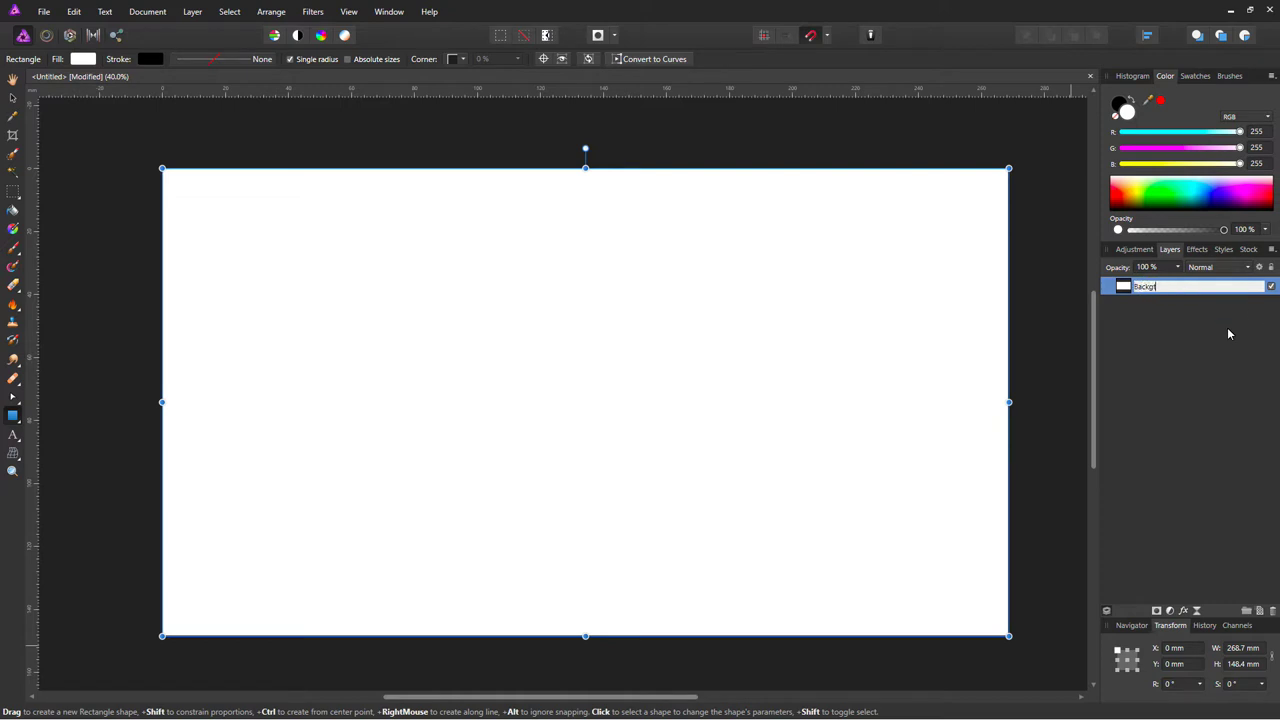
pyautogui.write('ound')
pyautogui.press('Return')
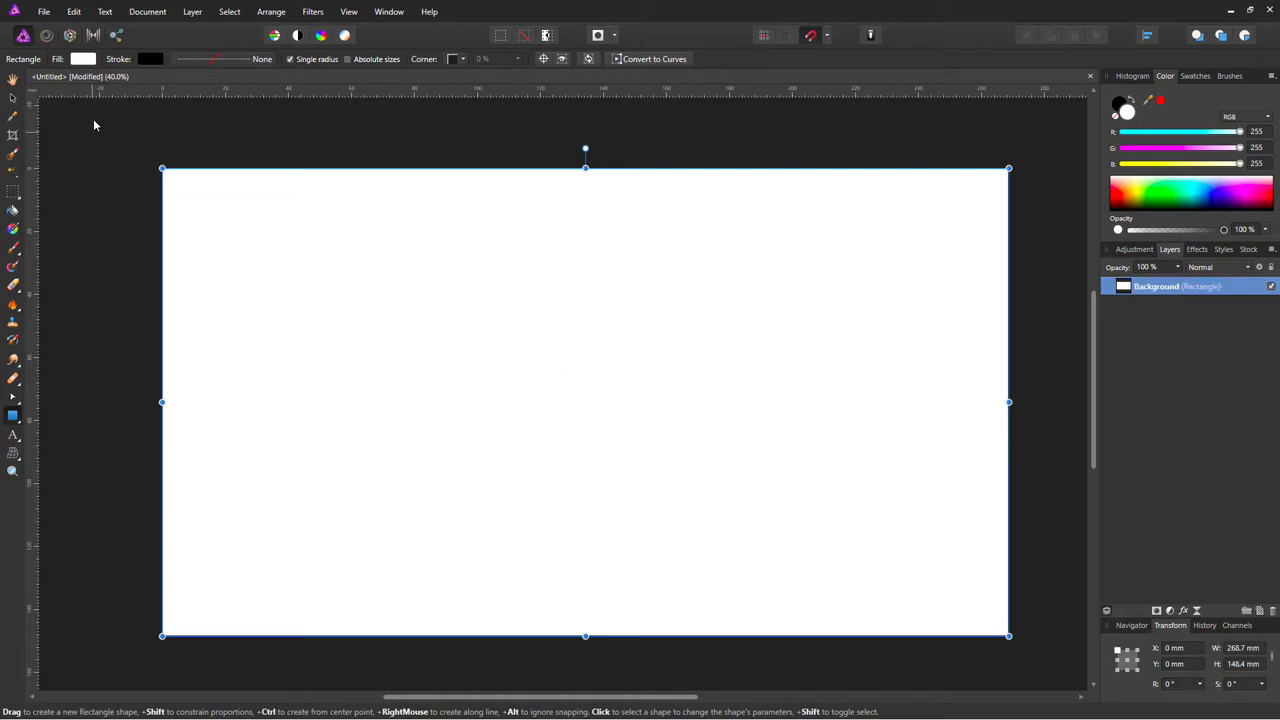
# - Place the bg dance-floor photo and scale it to cover the whole page
pyautogui.click(46, 13)
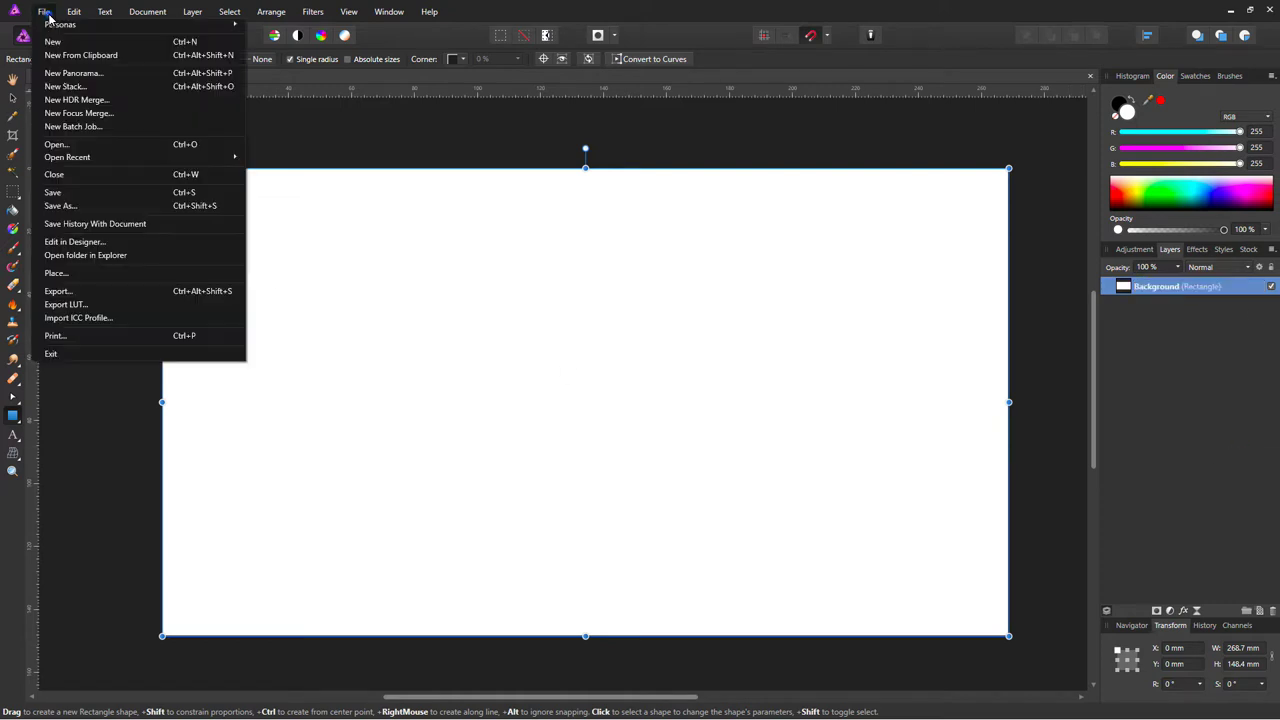
pyautogui.click(56, 273)
pyautogui.doubleClick(766, 280)
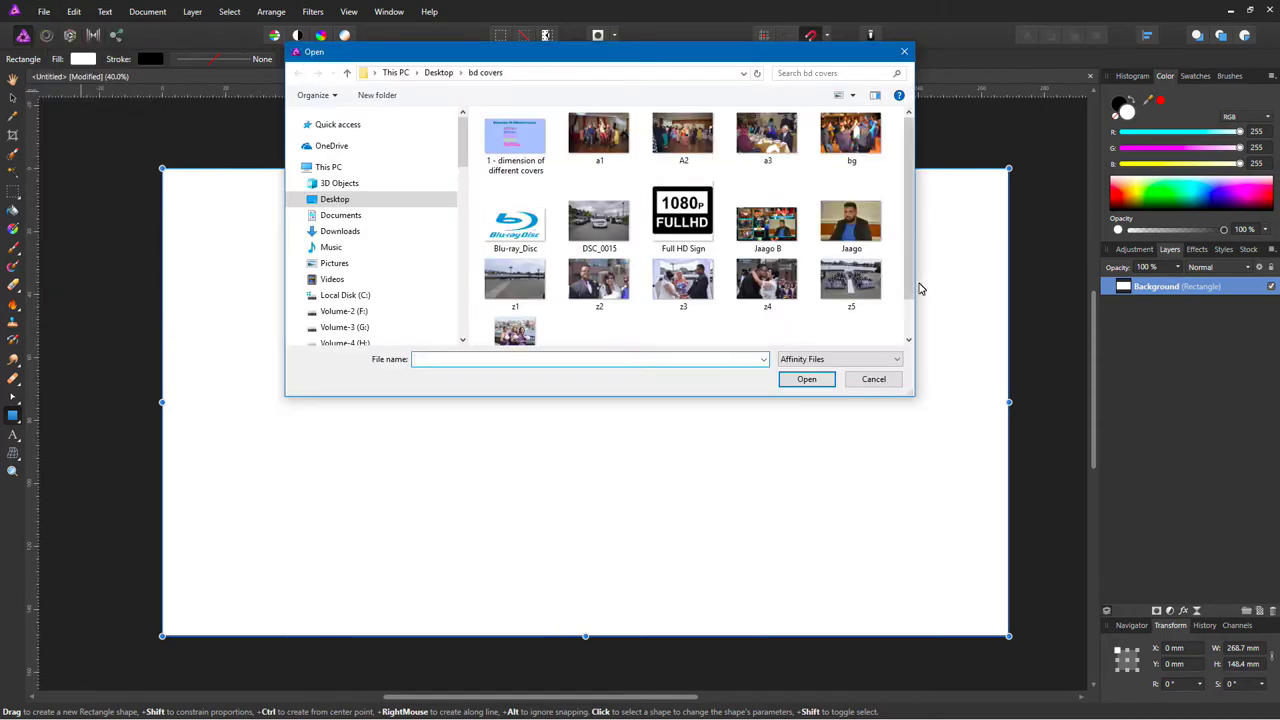
pyautogui.scroll(-2, 679, 438)
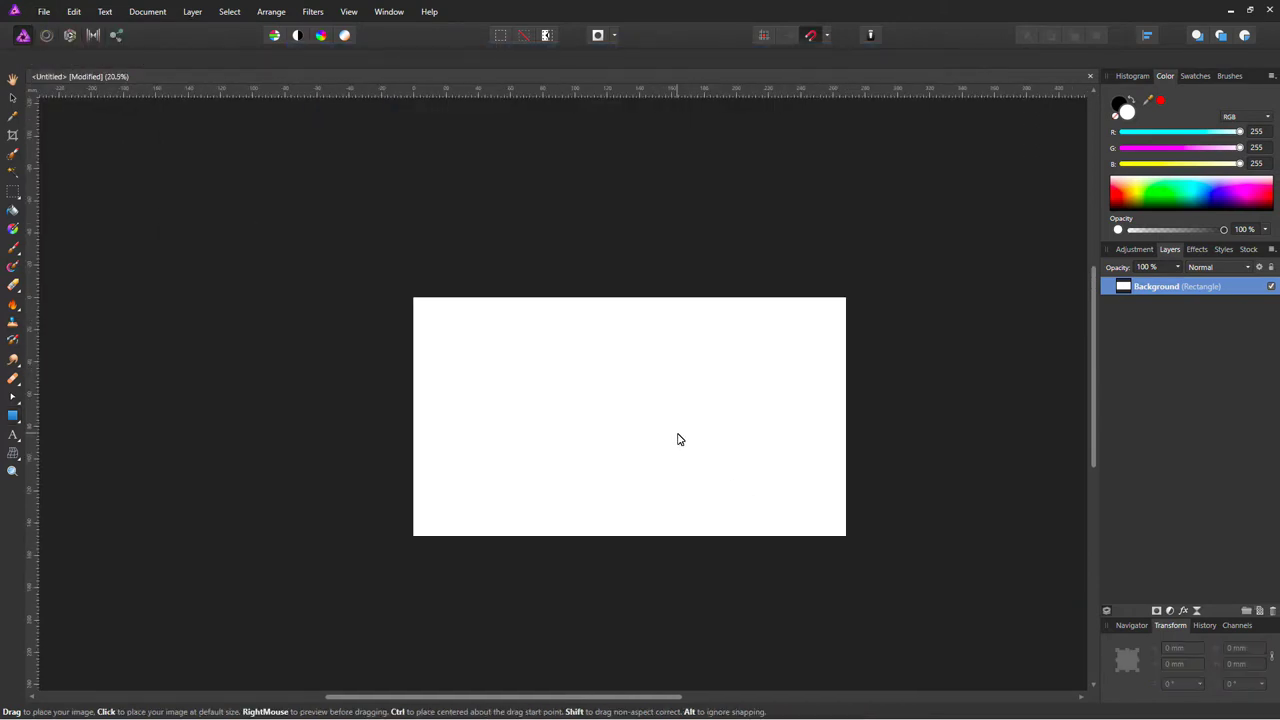
pyautogui.click(911, 514)
pyautogui.scroll(-3, 541, 438)
pyautogui.scroll(-3, 492, 428)
pyautogui.moveTo(601, 517)
pyautogui.mouseDown()
pyautogui.moveTo(706, 597)
pyautogui.moveTo(457, 423)
pyautogui.mouseUp()
pyautogui.scroll(3, 432, 425)
pyautogui.scroll(3, 432, 425)
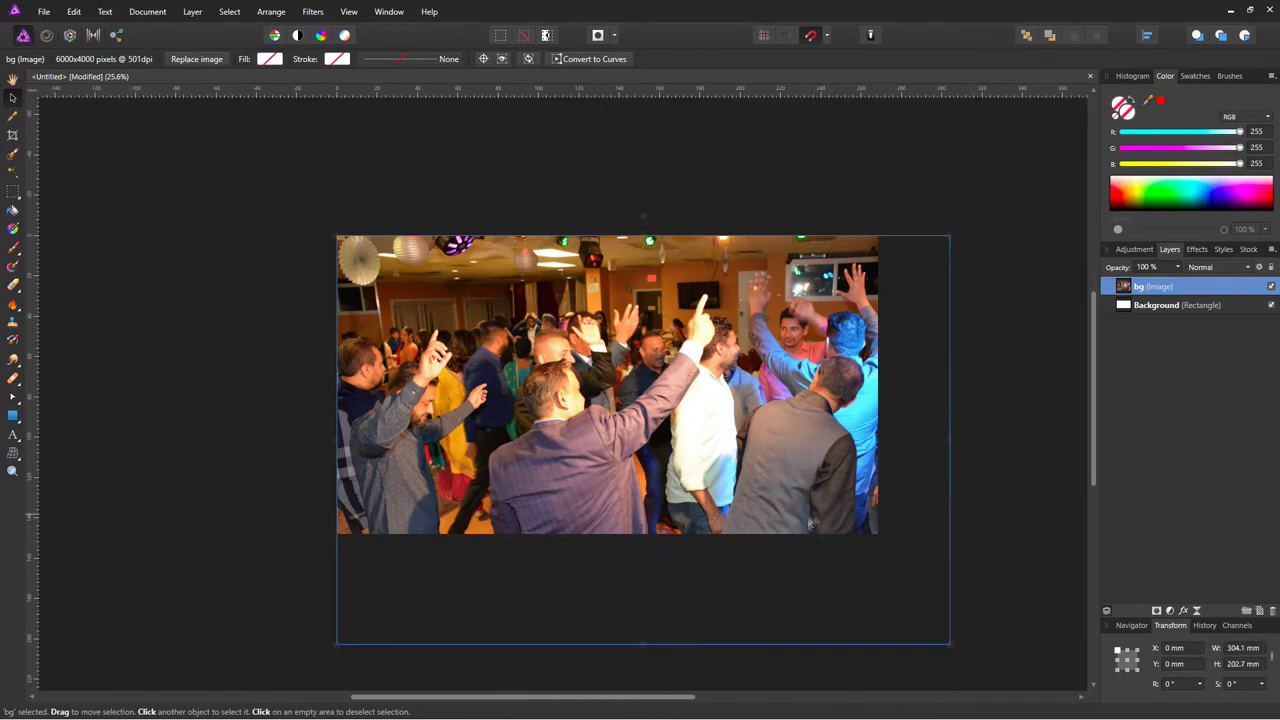
pyautogui.moveTo(754, 409); pyautogui.dragTo(754, 404)
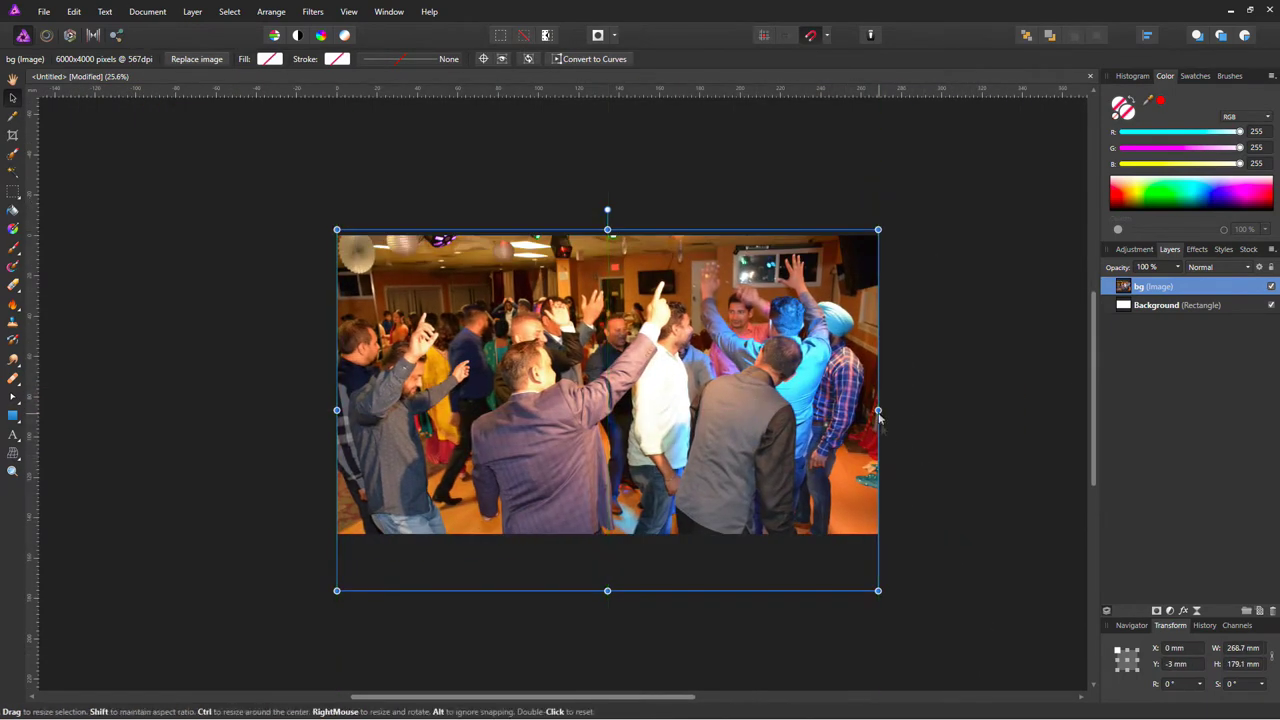
pyautogui.moveTo(337, 229); pyautogui.dragTo(323, 214)
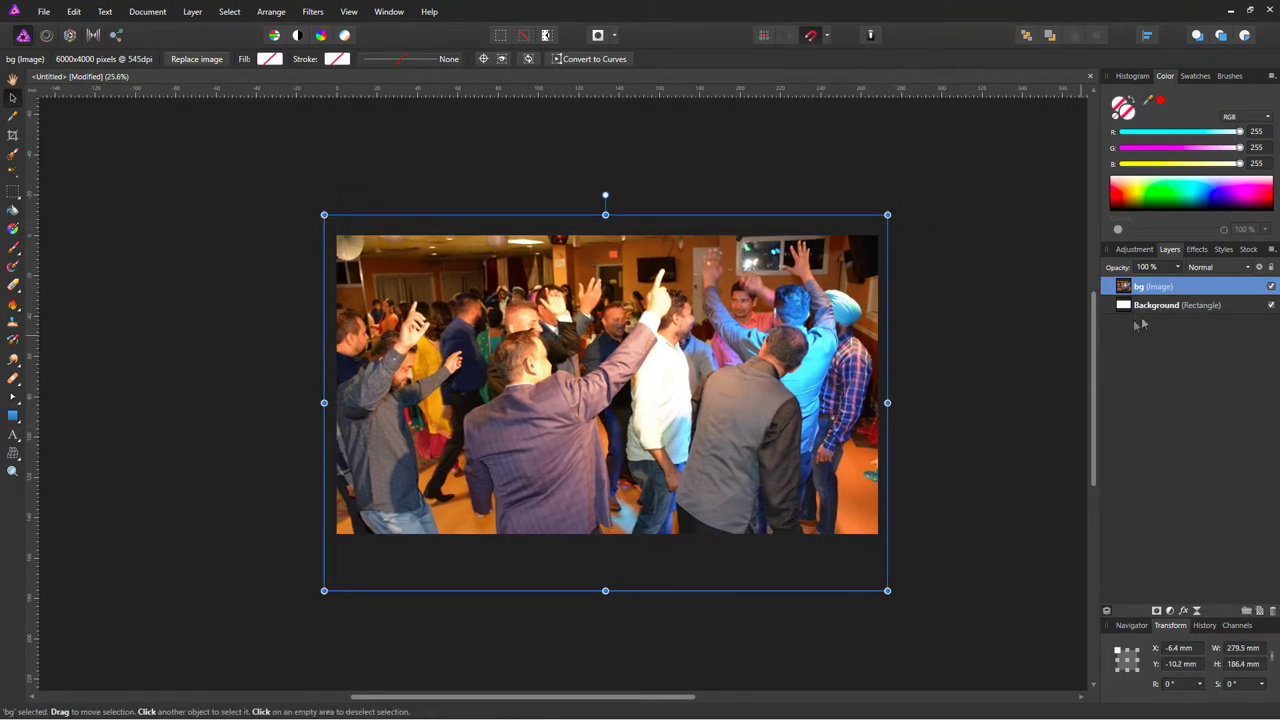
pyautogui.click(1007, 363)
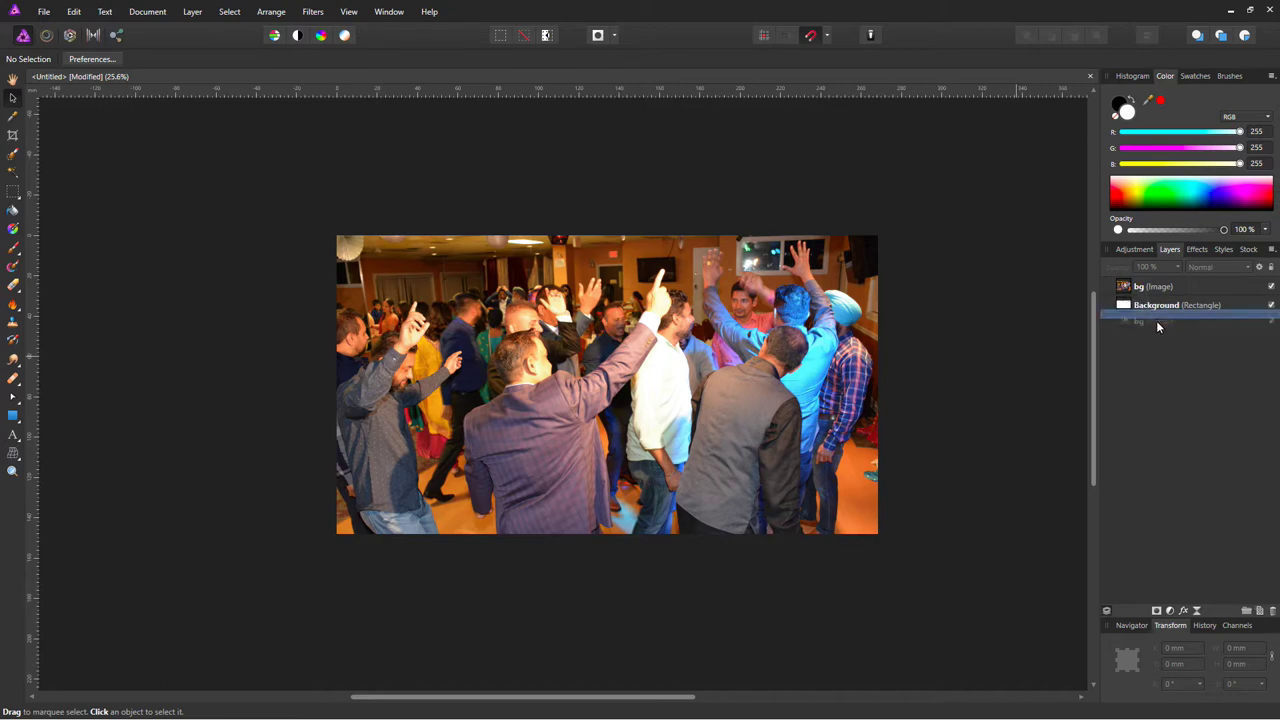
# - Clip the bg photo inside the Background rectangle layer
pyautogui.moveTo(1137, 290); pyautogui.dragTo(1154, 310)
pyautogui.click(1156, 287)
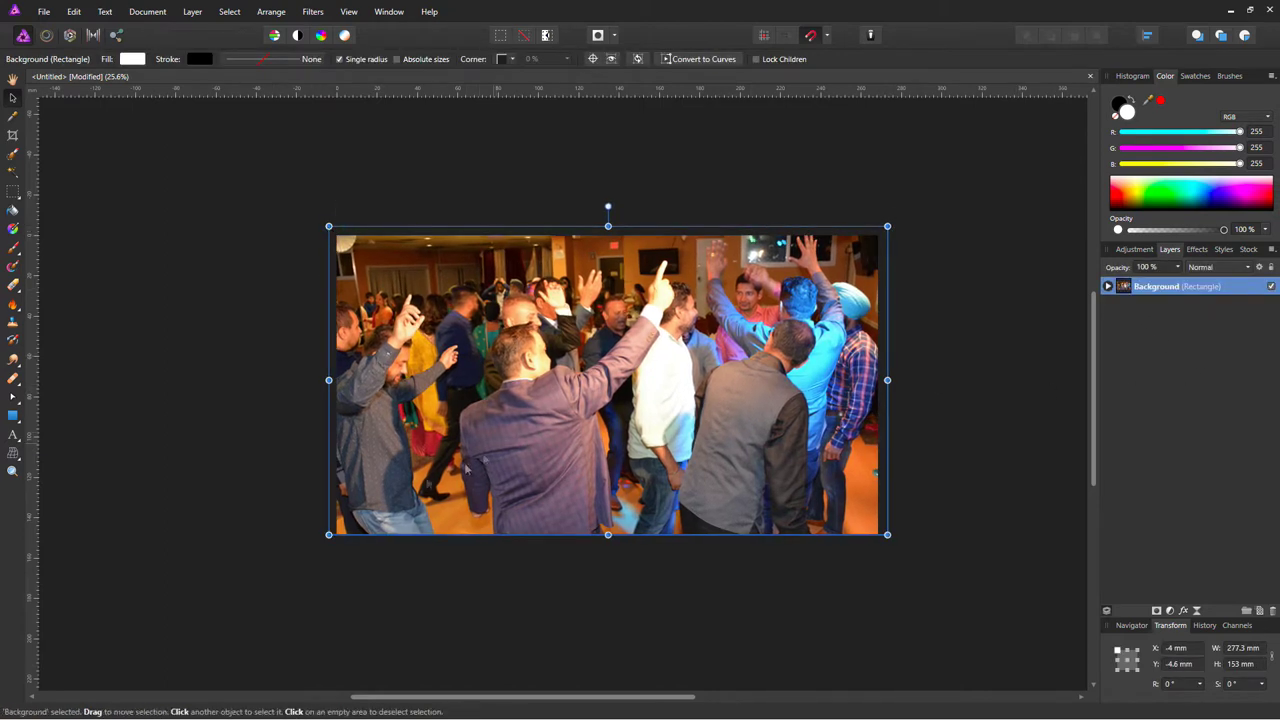
pyautogui.click(628, 635)
pyautogui.hscroll(2, 628, 635)
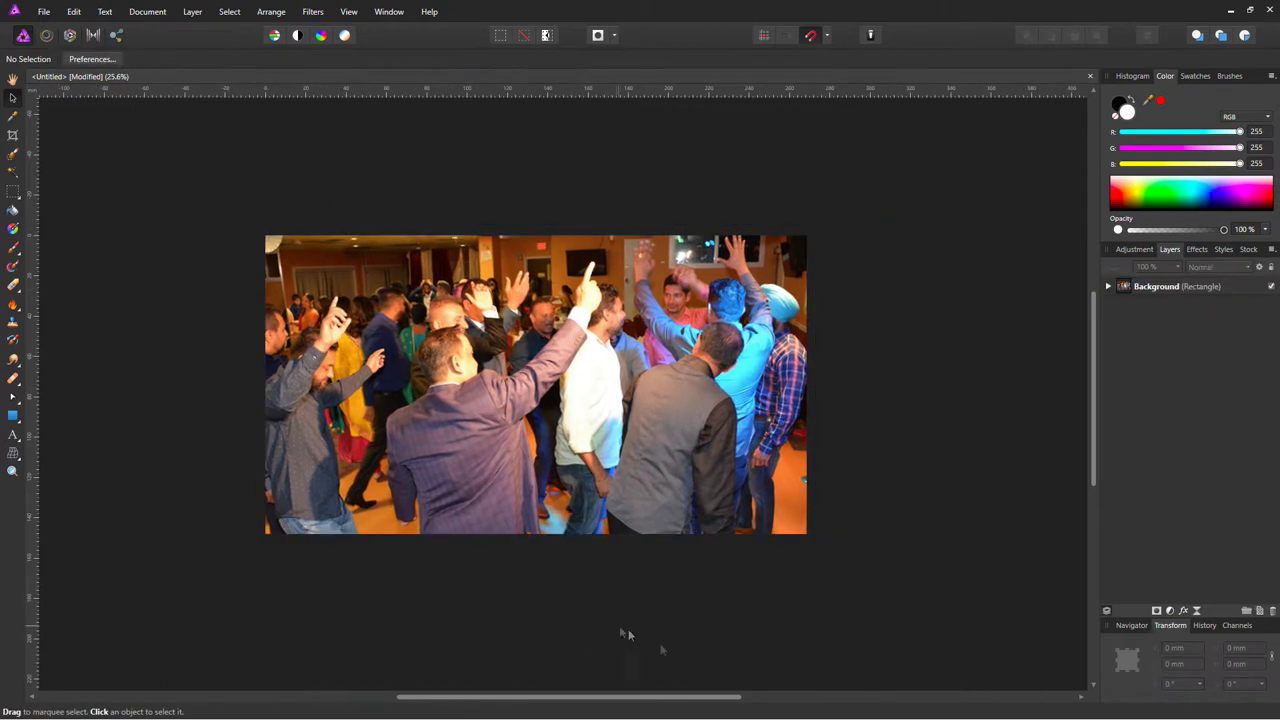
pyautogui.click(13, 416)
# - Draw a thin white vertical strip, centre it, and name it Centre Border
pyautogui.moveTo(518, 235); pyautogui.dragTo(543, 540)
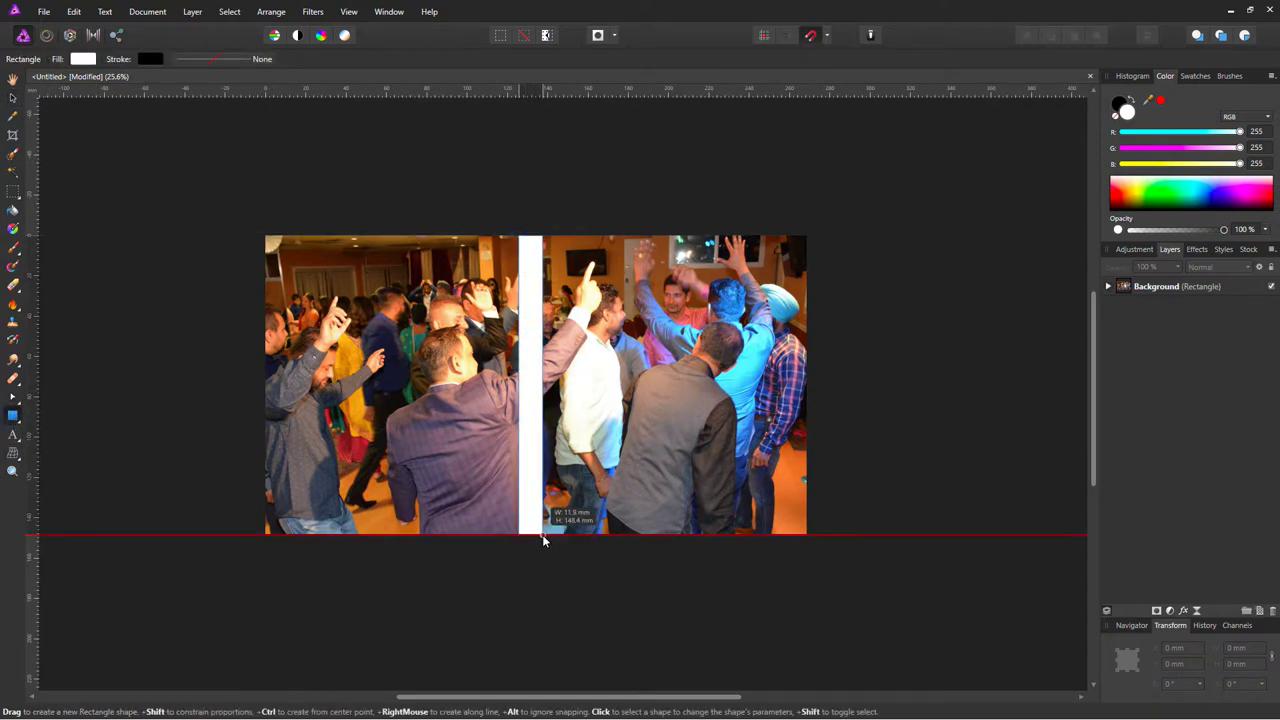
pyautogui.click(9, 99)
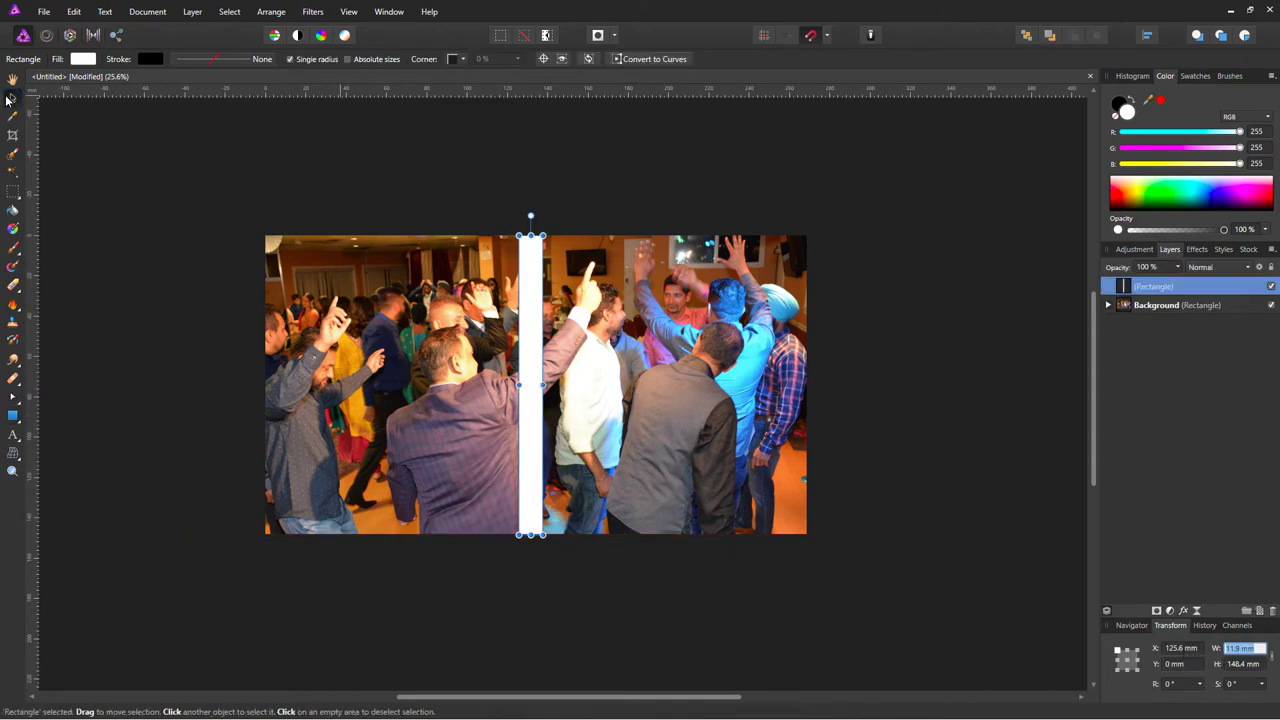
pyautogui.moveTo(533, 290); pyautogui.dragTo(539, 290)
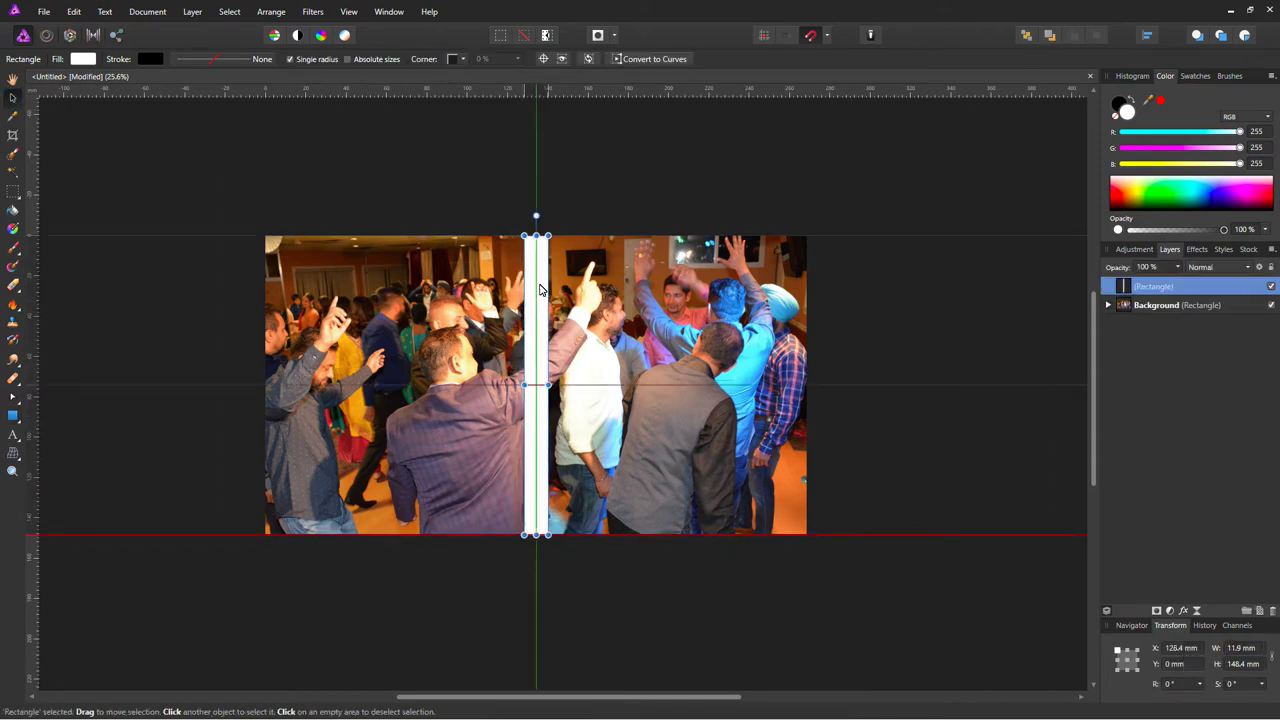
pyautogui.doubleClick(1170, 286)
pyautogui.write('Centre Bd')
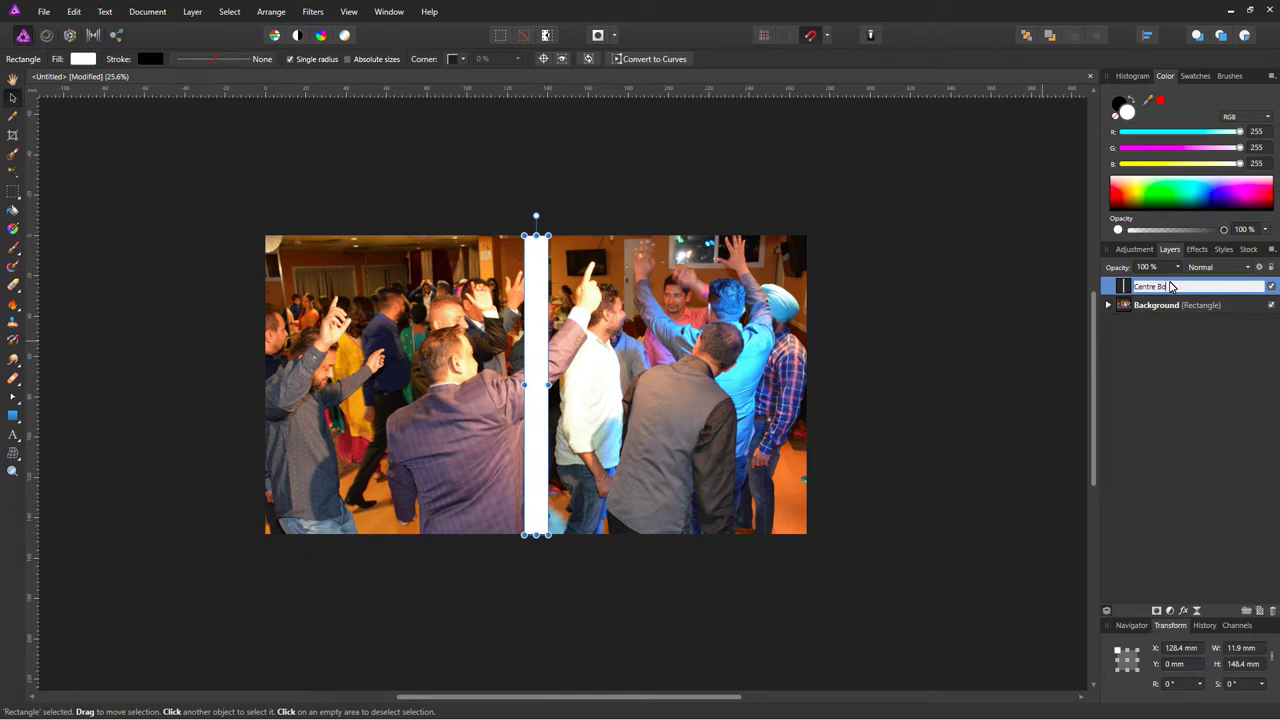
pyautogui.write('order')
pyautogui.press('Return')
# - Draw a white rectangle frame on the right half of the spread
pyautogui.press('m')
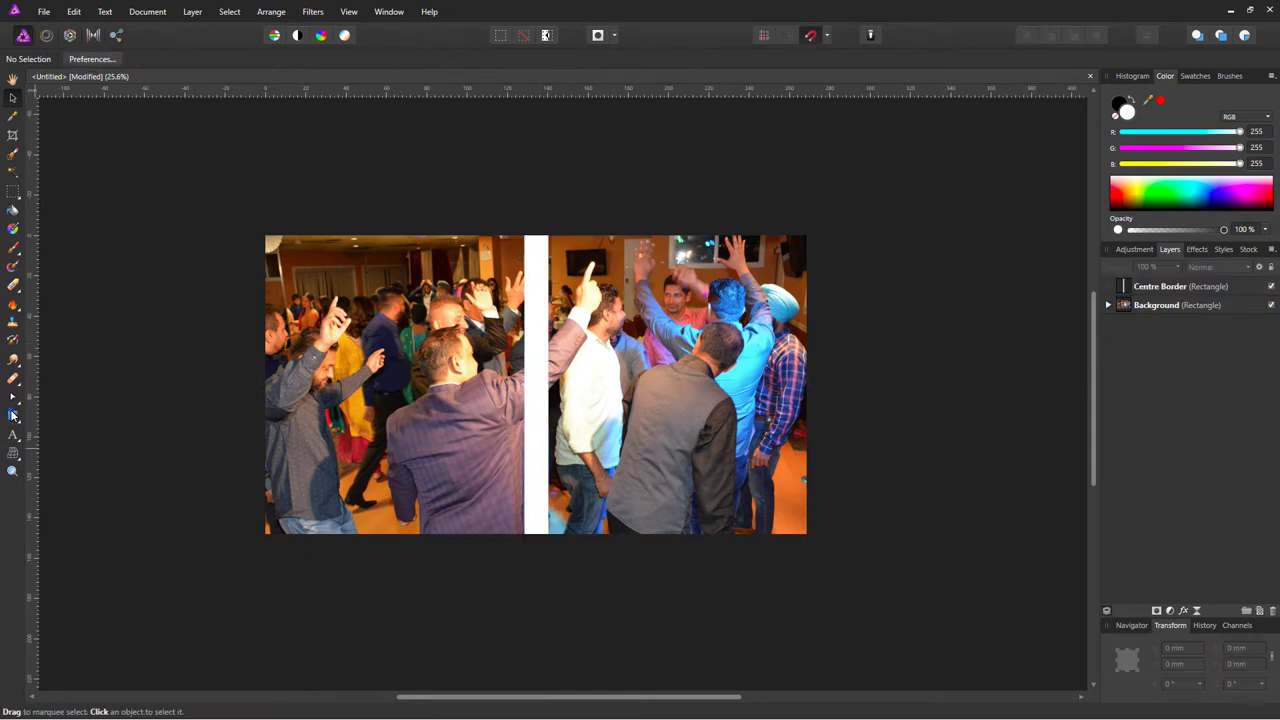
pyautogui.moveTo(595, 388); pyautogui.dragTo(786, 510)
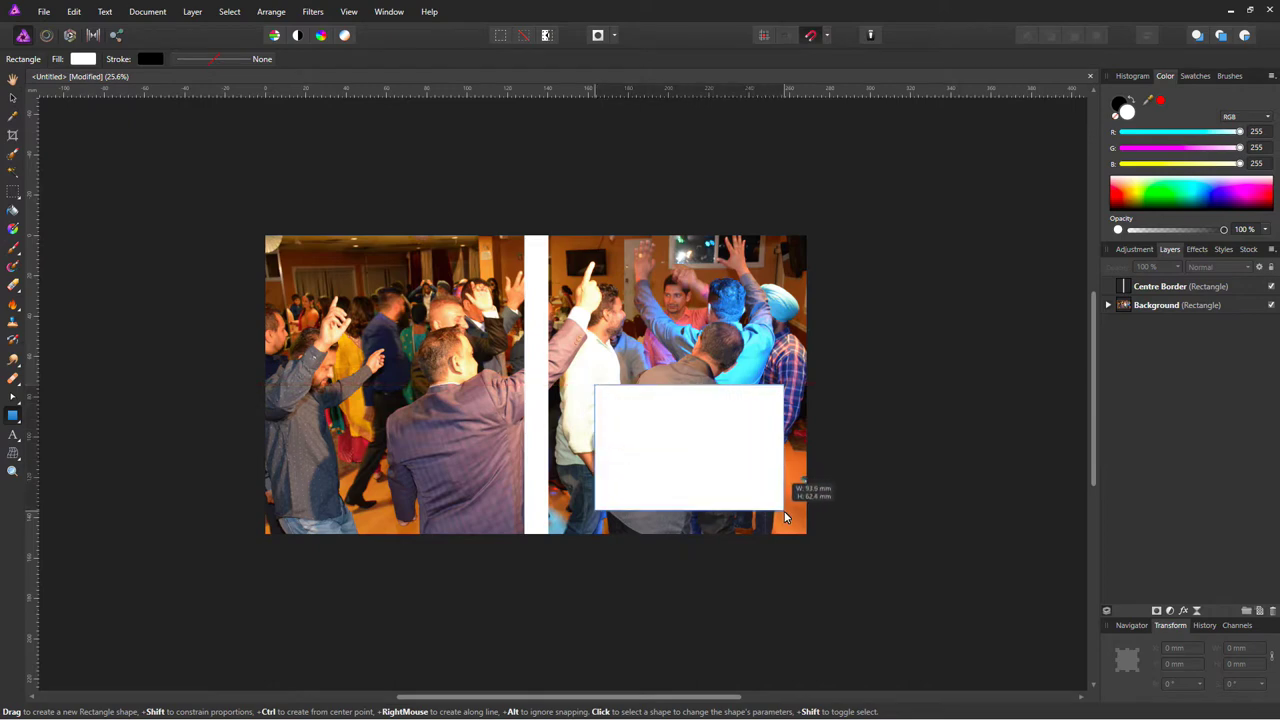
pyautogui.moveTo(594, 510); pyautogui.dragTo(571, 518)
pyautogui.moveTo(679, 386); pyautogui.dragTo(679, 374)
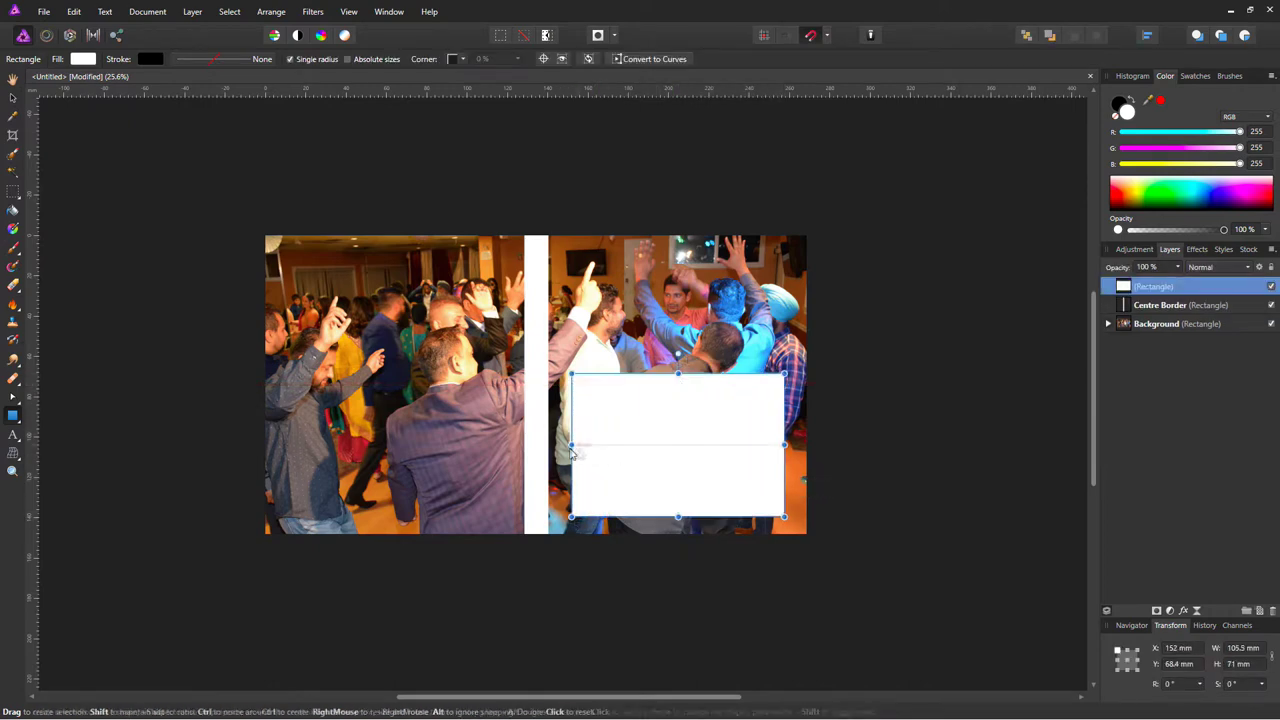
# - Place the z3 wedding photo, scale it down, and clip it inside the white frame
pyautogui.click(44, 11)
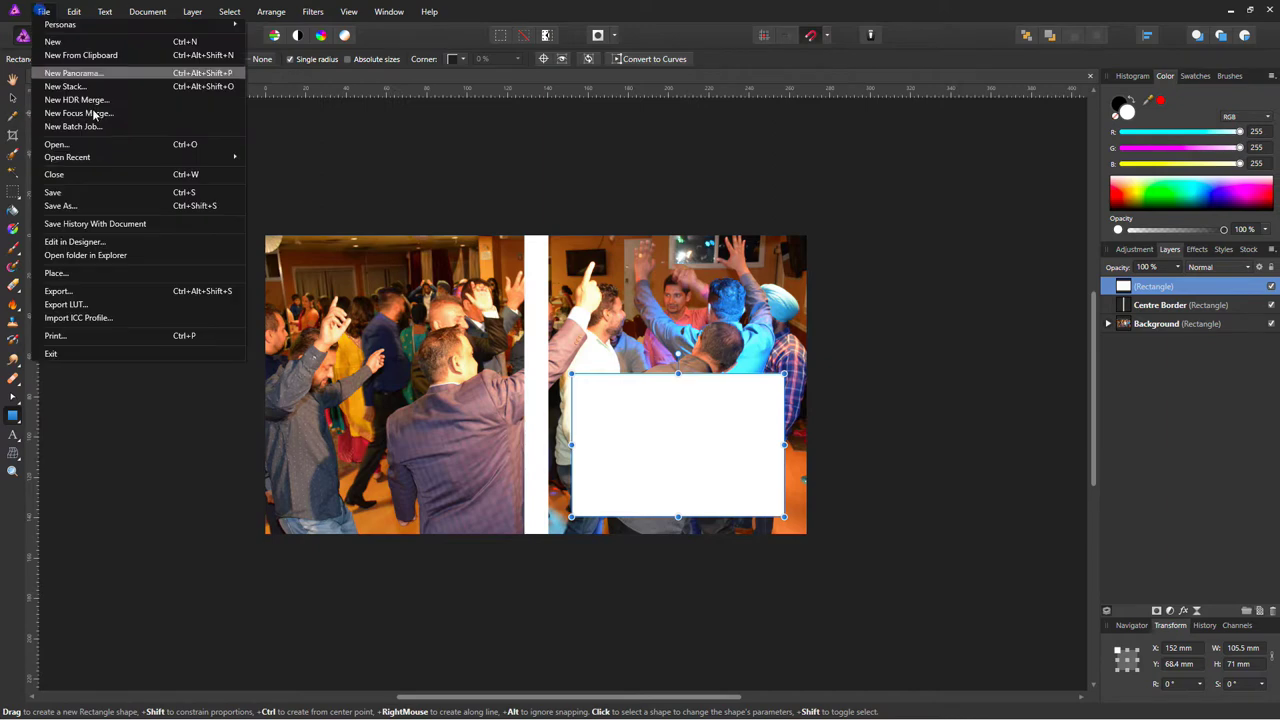
pyautogui.click(93, 274)
pyautogui.click(507, 308)
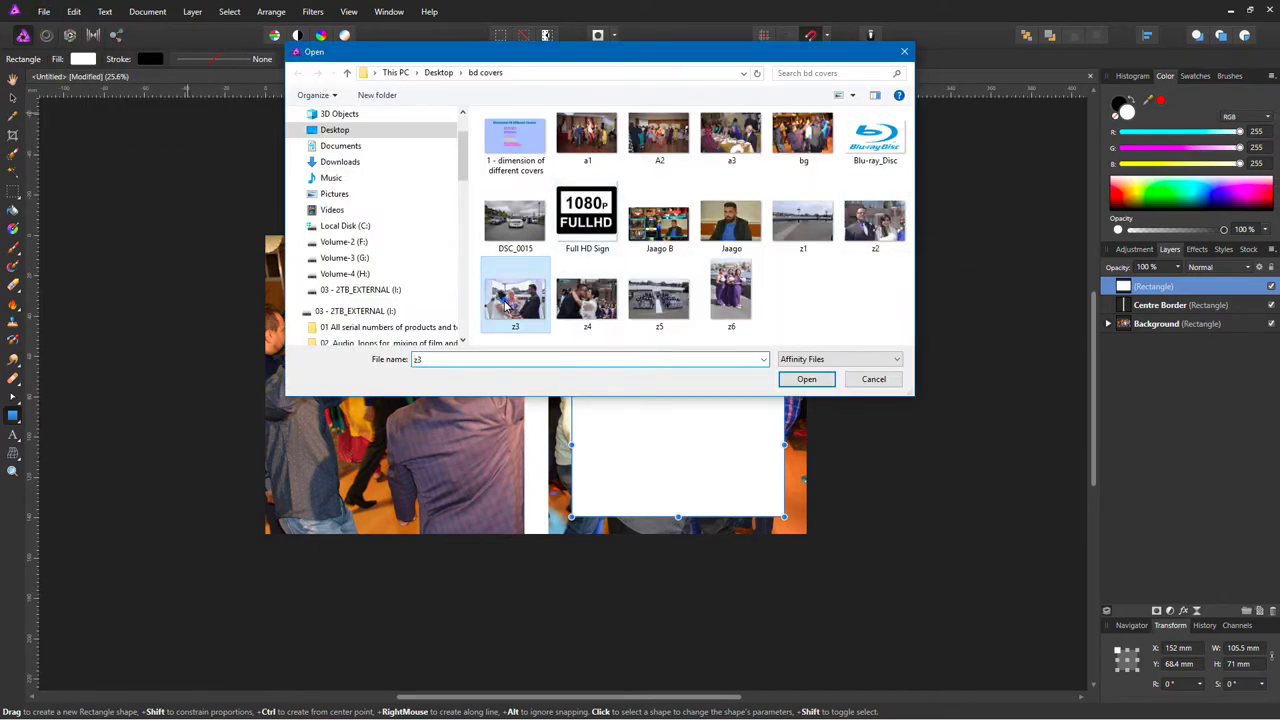
pyautogui.click(806, 379)
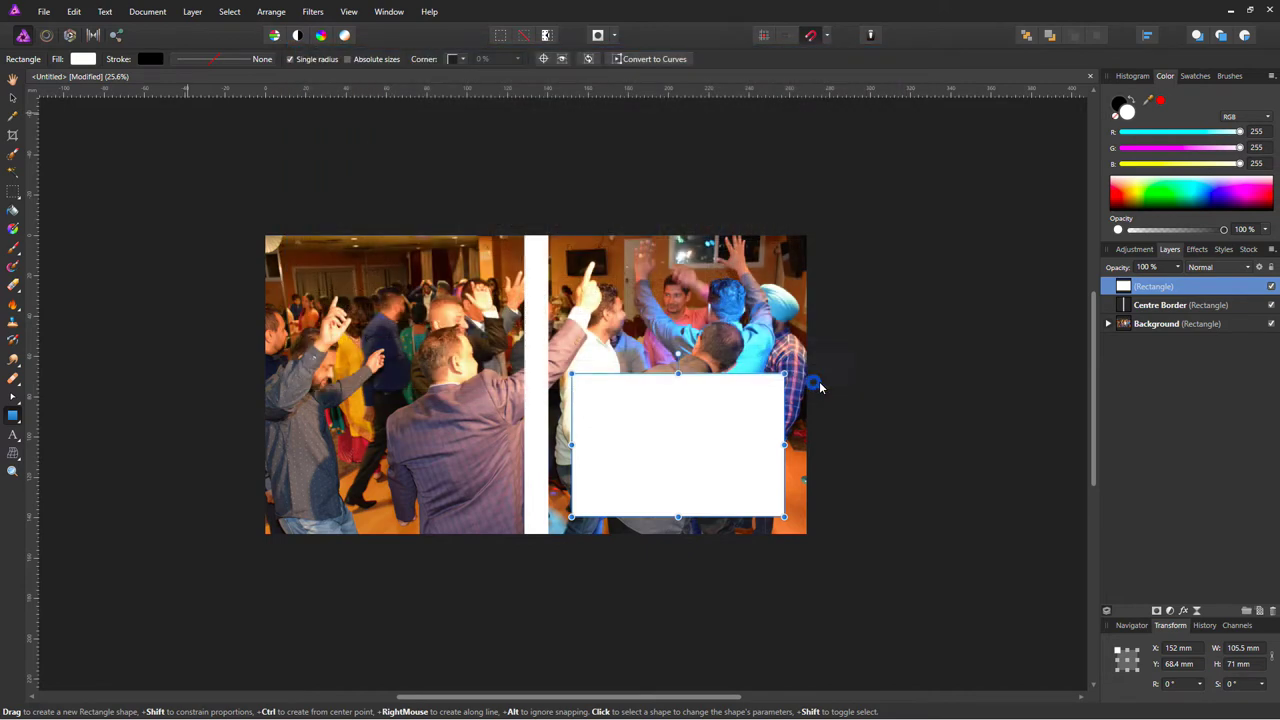
pyautogui.click(903, 400)
pyautogui.scroll(-5, 592, 368)
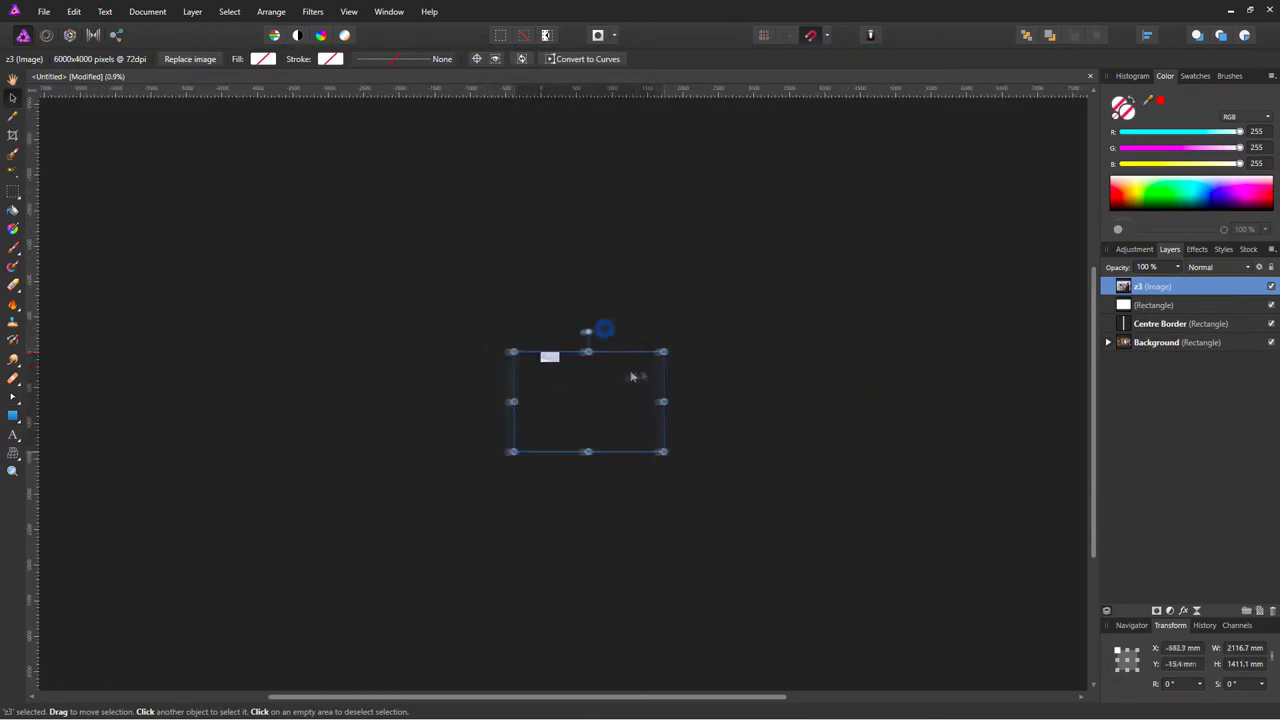
pyautogui.scroll(-5, 592, 368)
pyautogui.scroll(8, 549, 362)
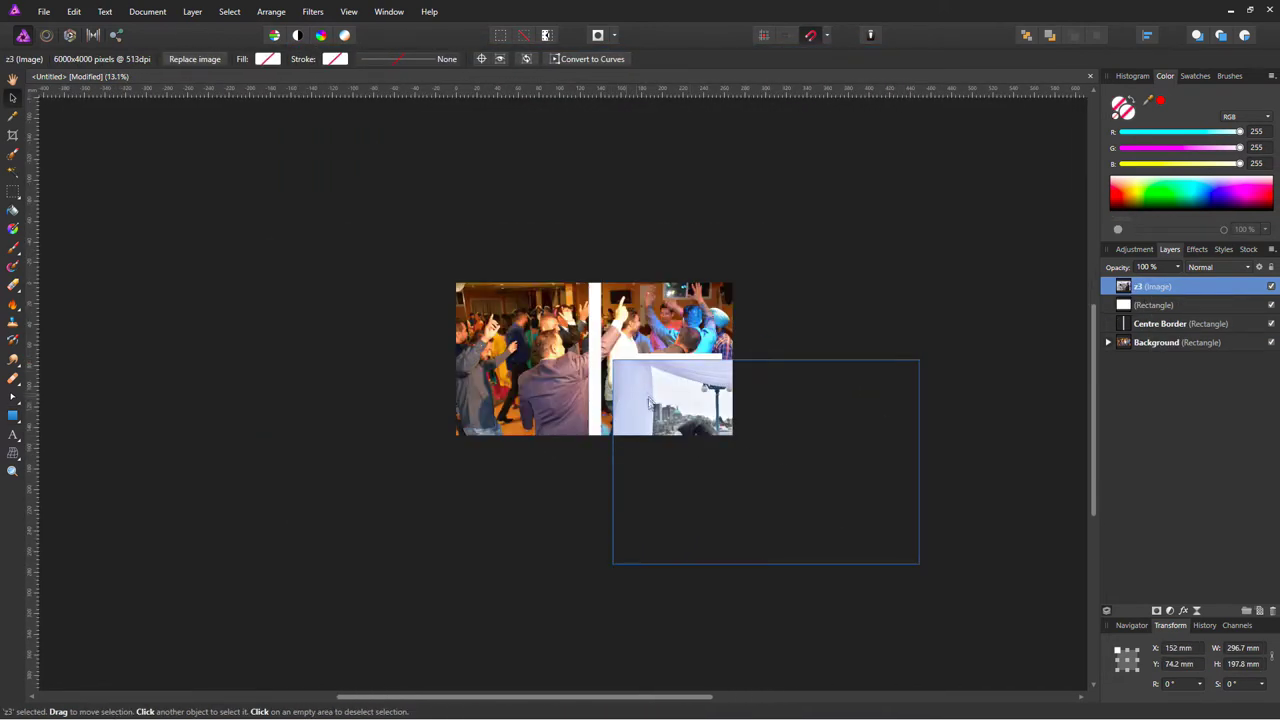
pyautogui.moveTo(917, 563); pyautogui.dragTo(726, 430)
pyautogui.scroll(3, 680, 382)
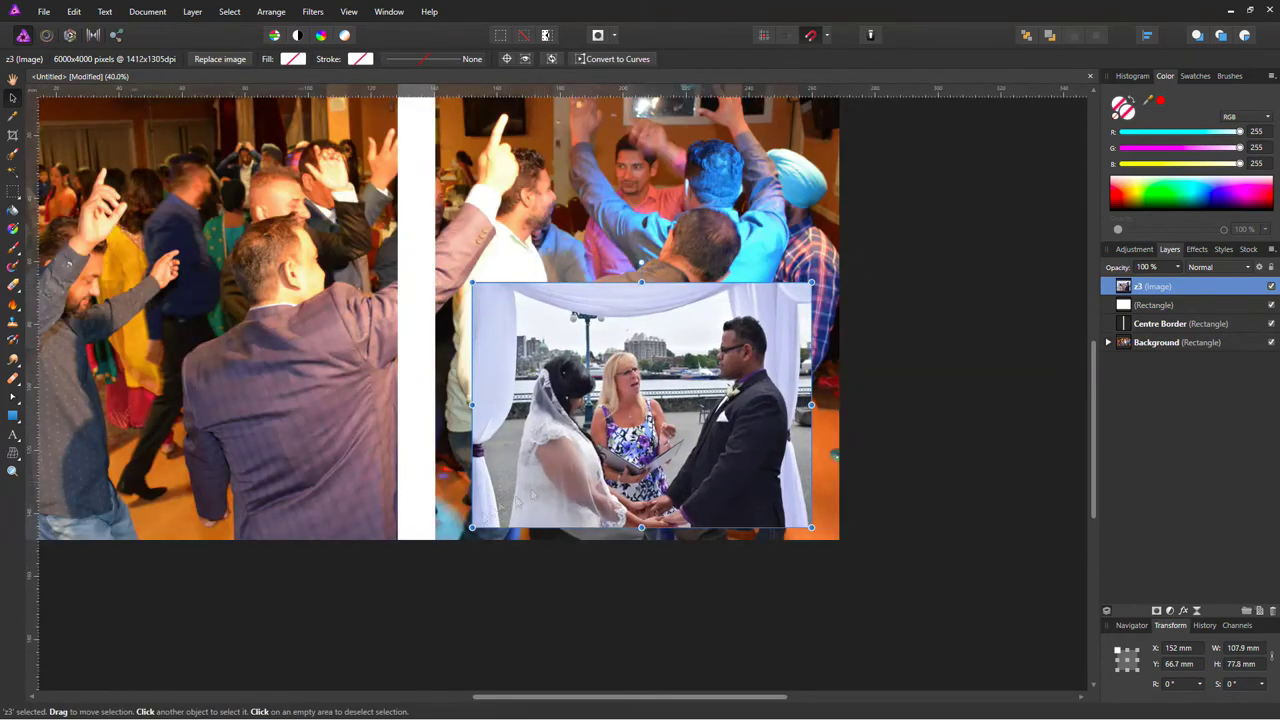
pyautogui.moveTo(1150, 286); pyautogui.dragTo(1150, 305)
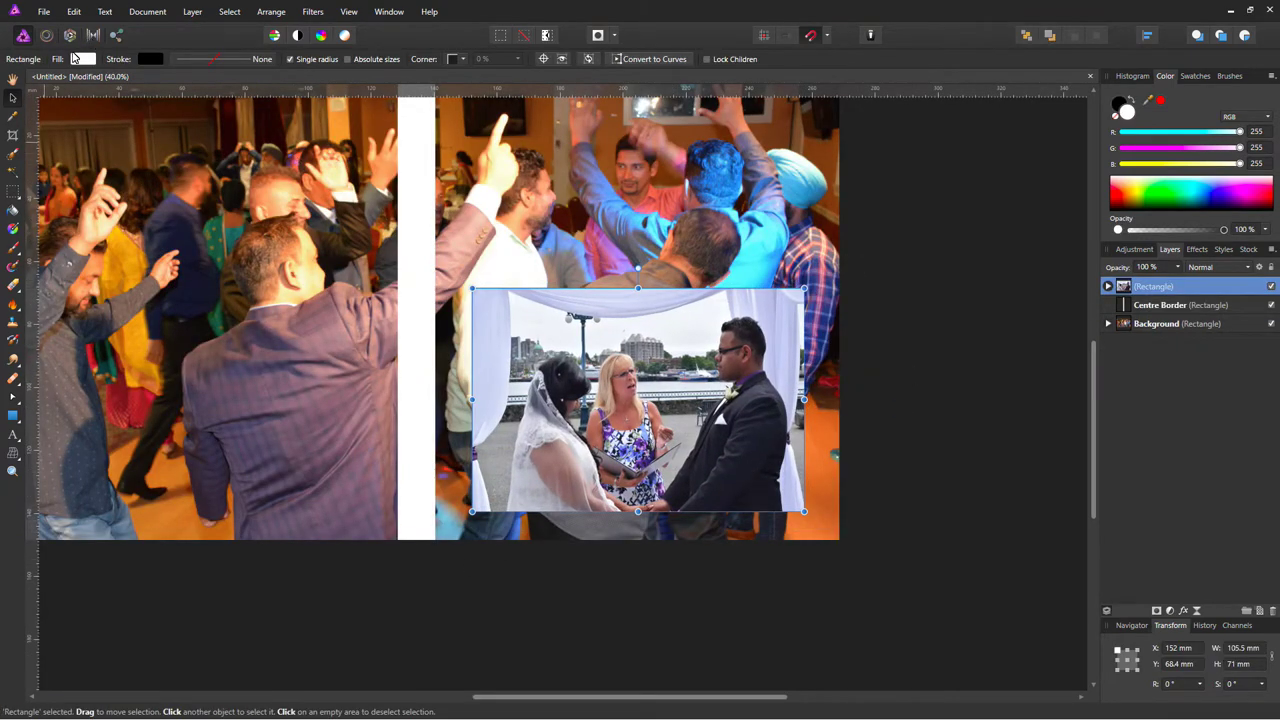
# - Give the framed photo a cyan stroke about 2.9 pt wide
pyautogui.click(151, 60)
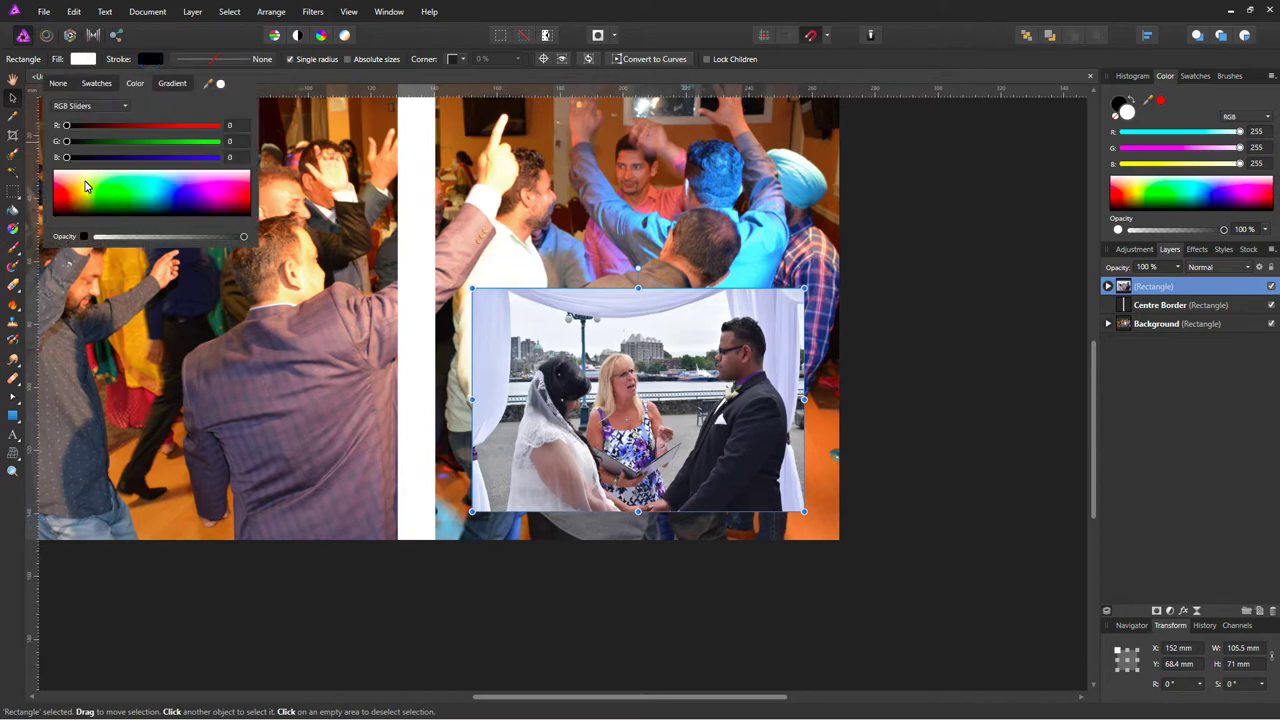
pyautogui.moveTo(85, 185); pyautogui.dragTo(154, 185)
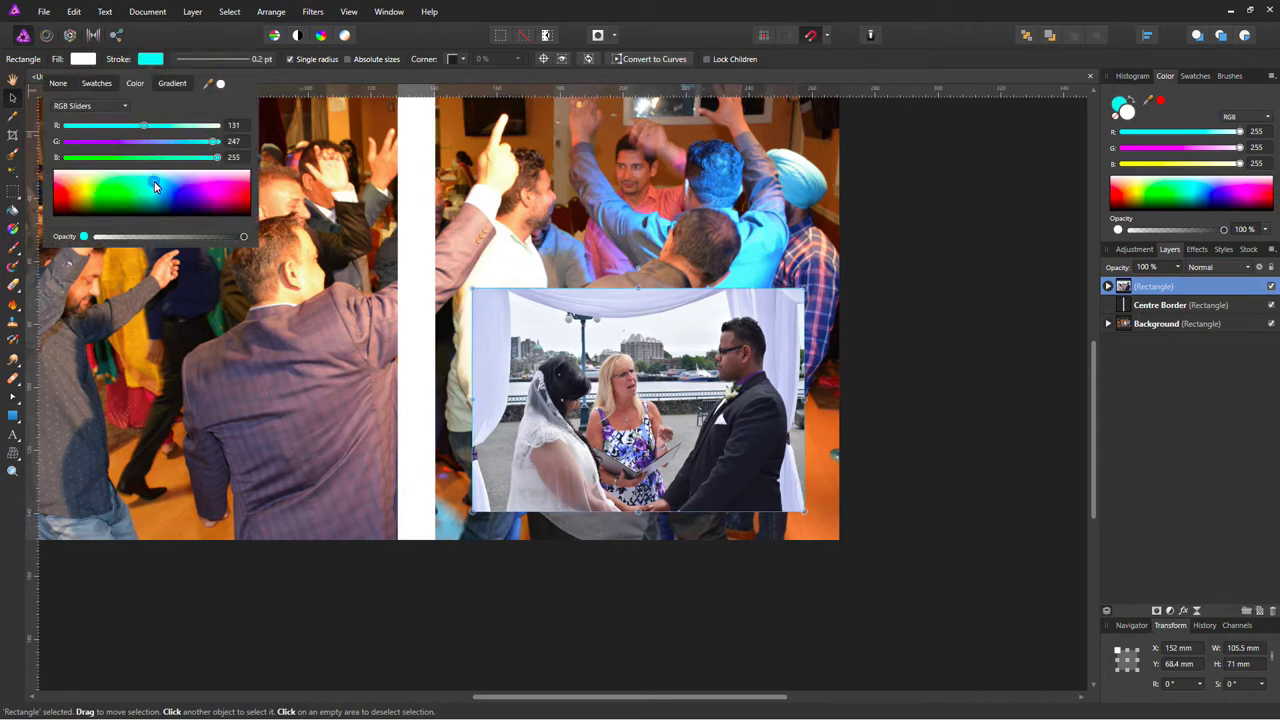
pyautogui.click(255, 59)
pyautogui.moveTo(181, 105); pyautogui.dragTo(199, 105)
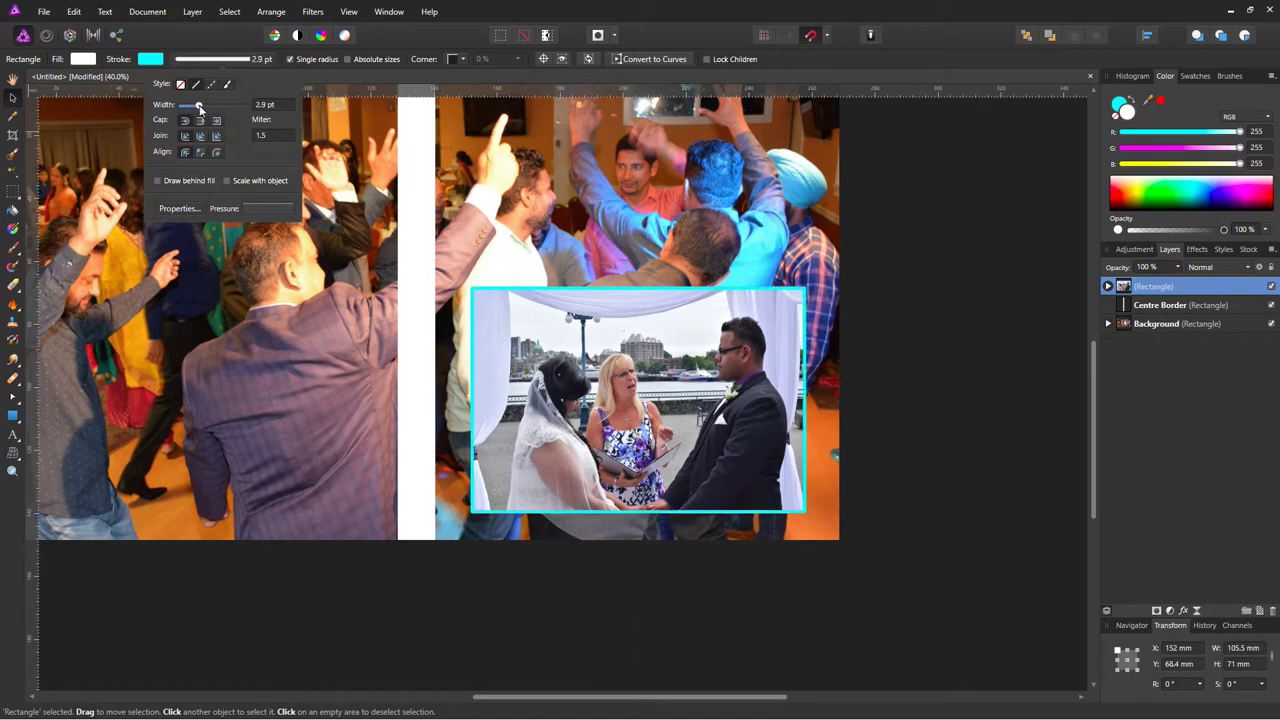
pyautogui.click(814, 517)
pyautogui.scroll(-3, 908, 563)
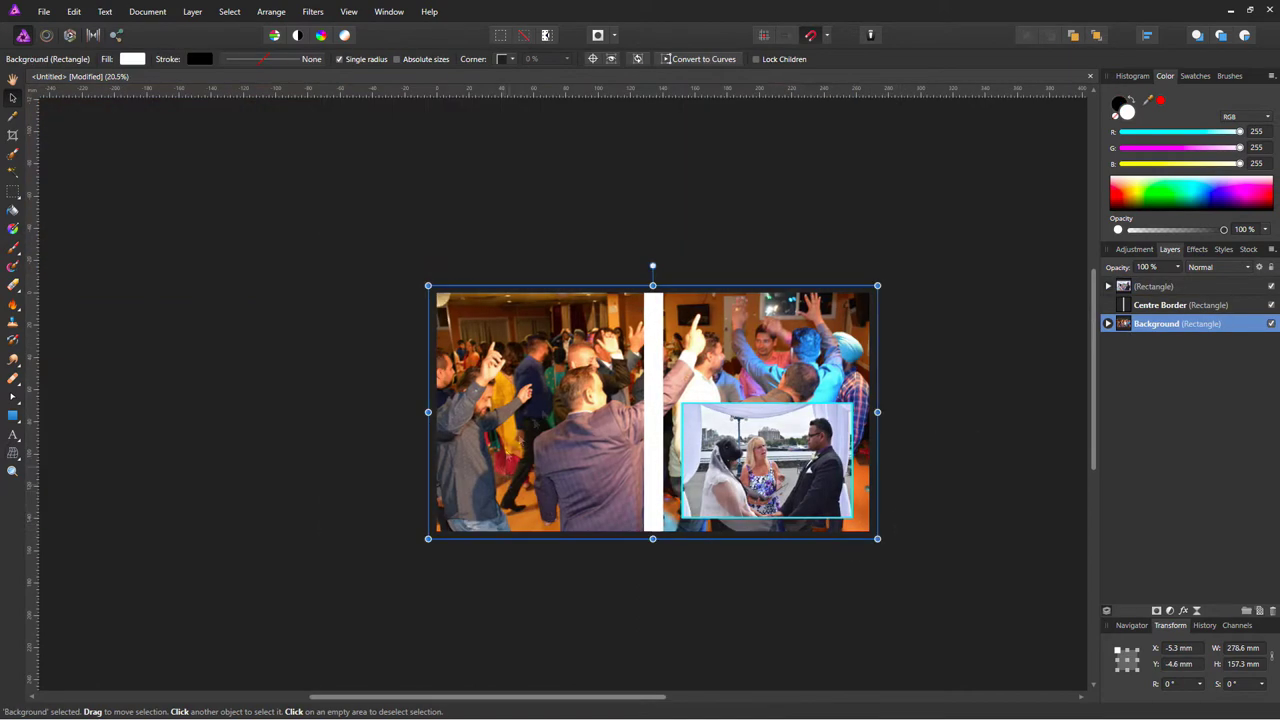
pyautogui.click(13, 416)
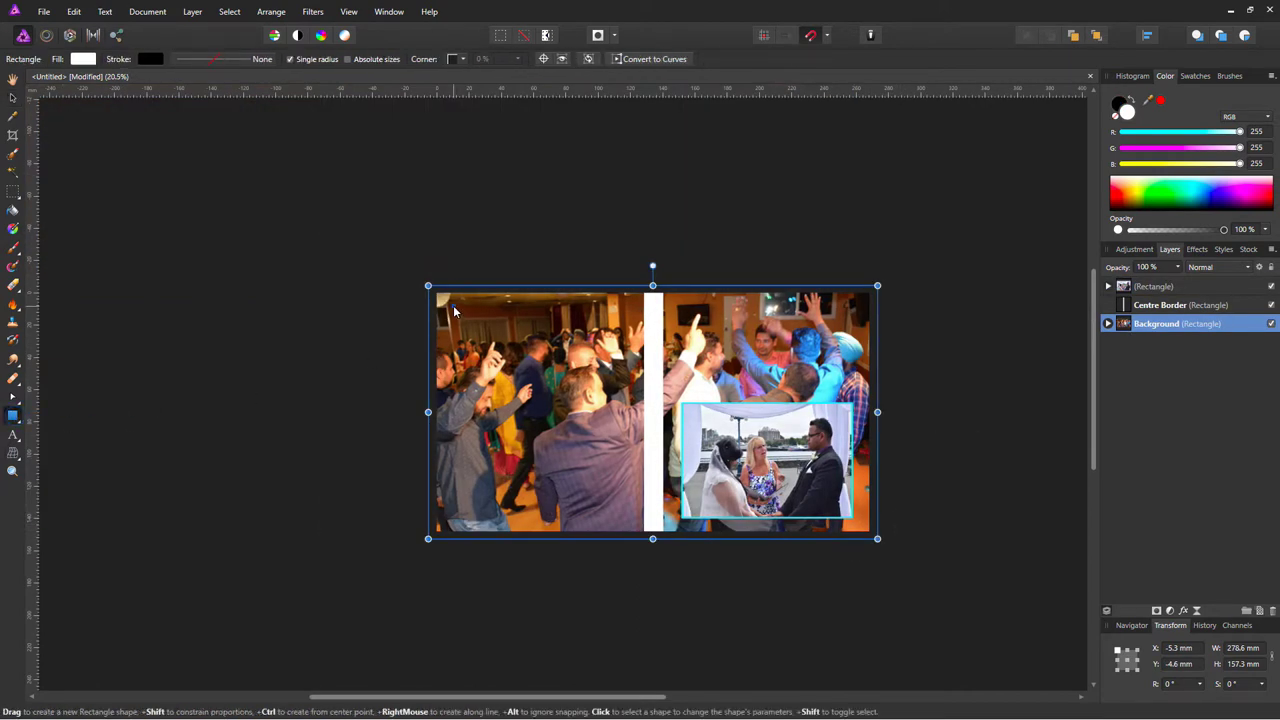
# - Draw a box at the top-left of the left half and name it BG Pic A
pyautogui.moveTo(453, 305); pyautogui.dragTo(558, 372)
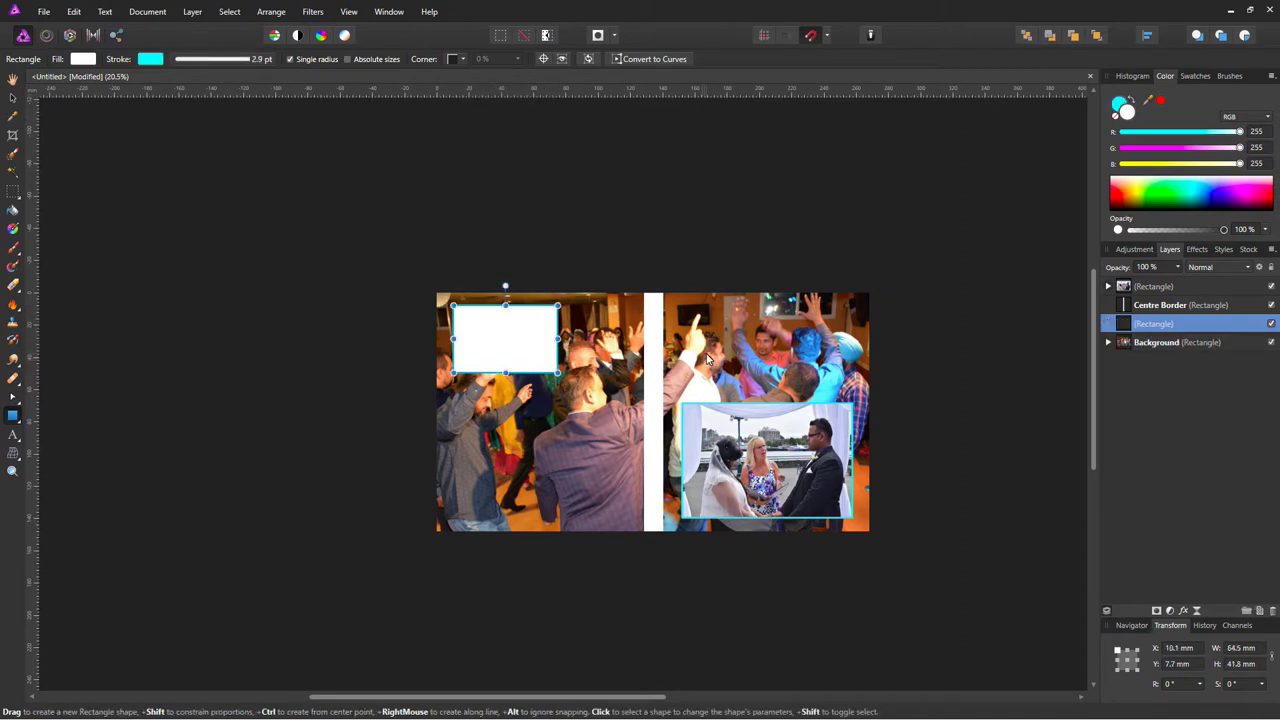
pyautogui.doubleClick(1160, 330)
pyautogui.write('BC P')
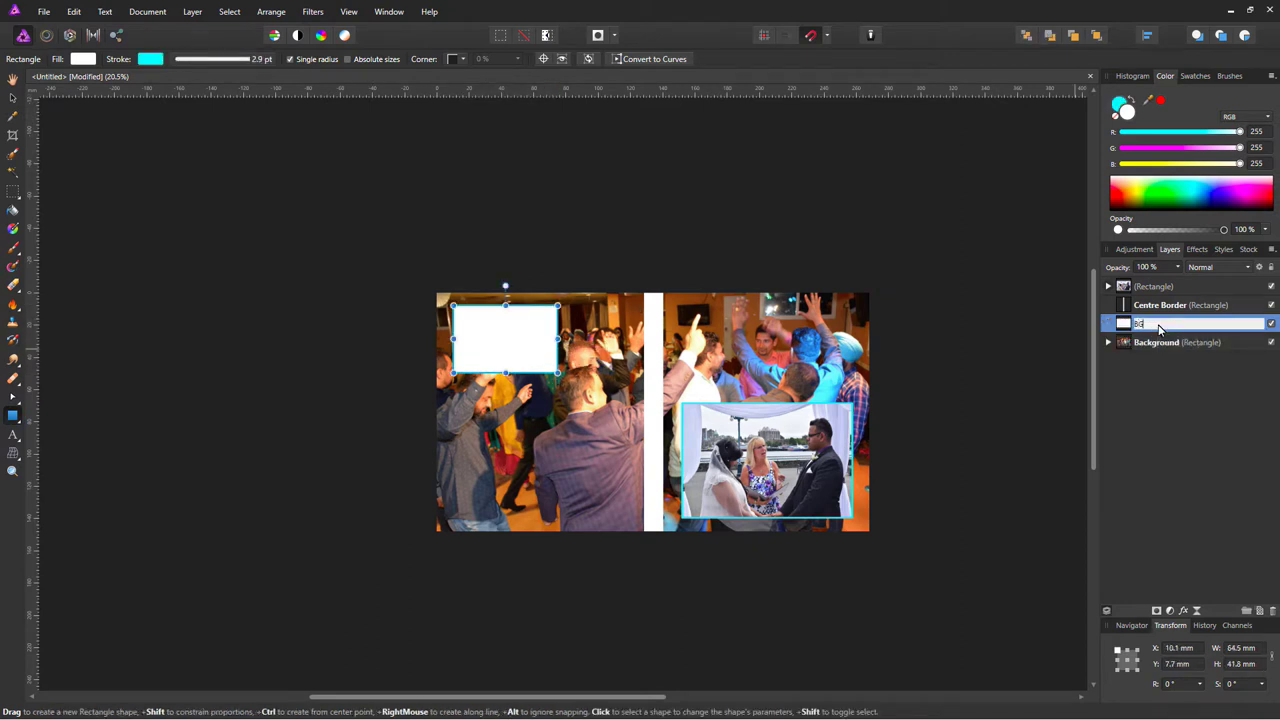
pyautogui.press('Return')
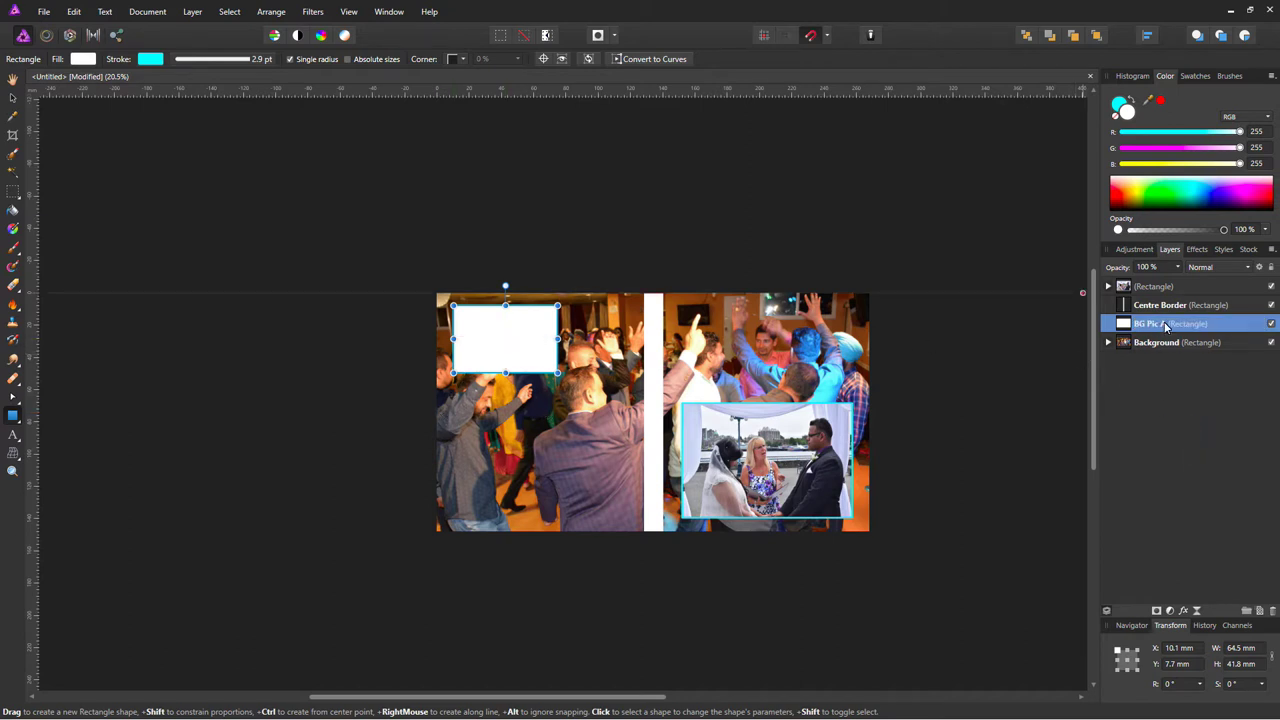
# - Duplicate the box twice, naming the copies BG Pic B and BG Pic C
pyautogui.rightClick(1166, 331)
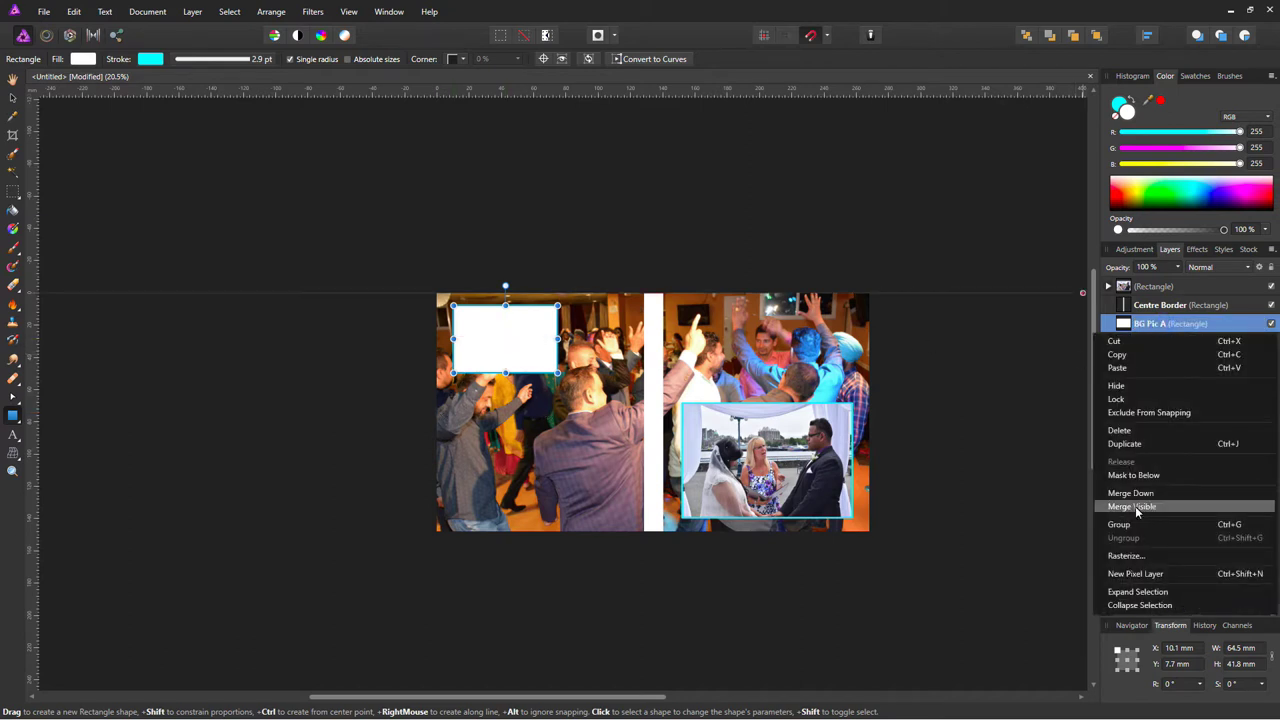
pyautogui.click(1125, 443)
pyautogui.doubleClick(1160, 343)
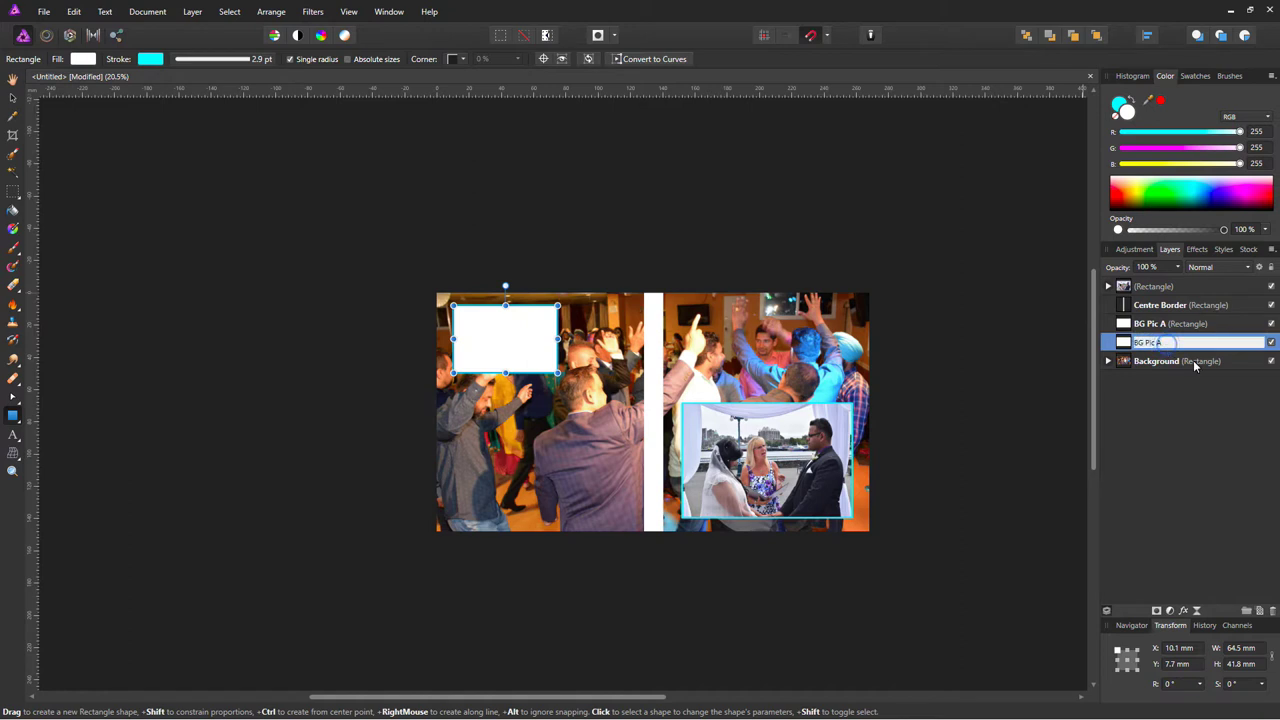
pyautogui.write('BG Pic B')
pyautogui.press('Return')
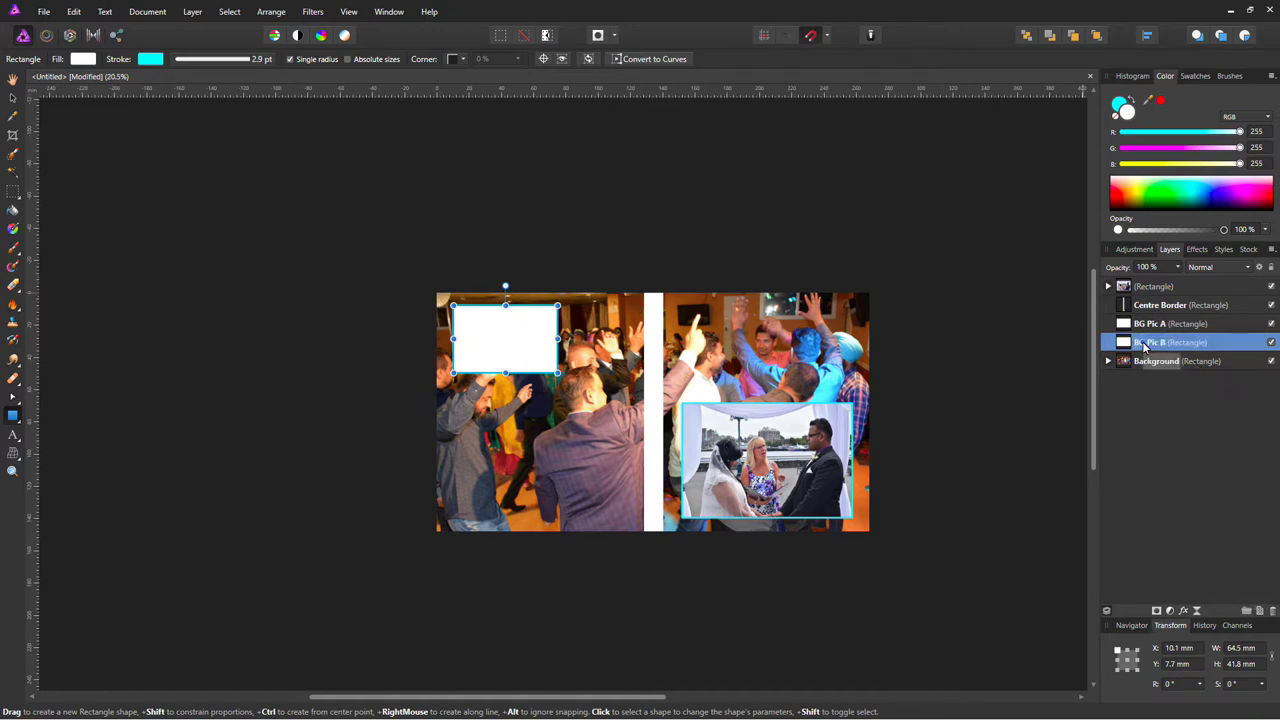
pyautogui.rightClick(1146, 346)
pyautogui.click(1130, 463)
pyautogui.doubleClick(1161, 362)
pyautogui.write('BG Pic C')
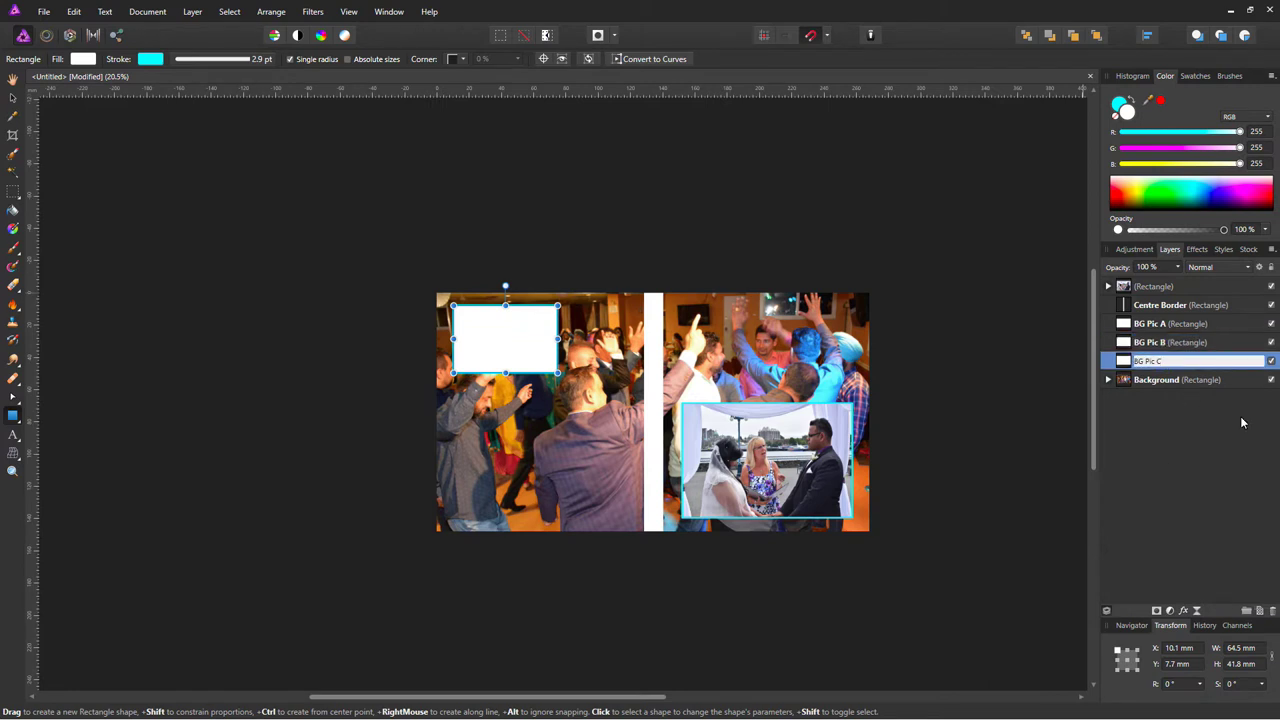
pyautogui.press('Return')
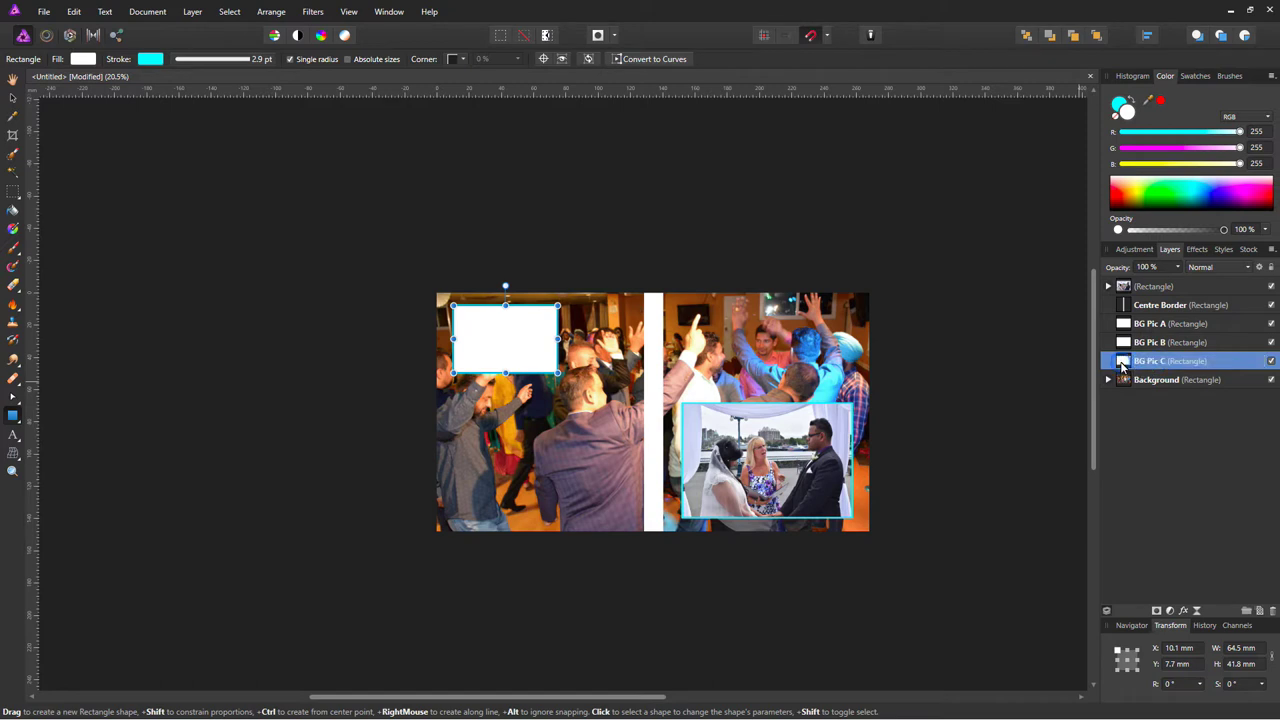
# - Duplicate BG Pic C into a fourth box named BG Pic D
pyautogui.rightClick(1124, 365)
pyautogui.click(1141, 361)
pyautogui.rightClick(1141, 361)
pyautogui.click(1136, 484)
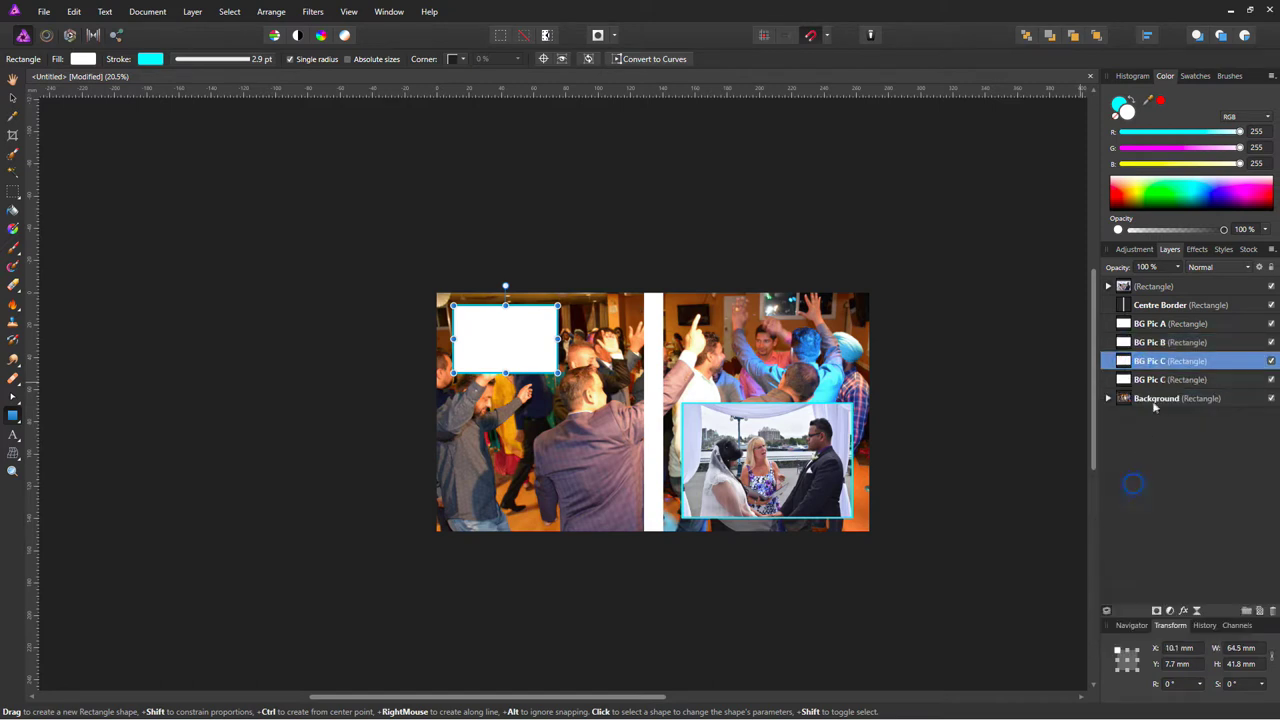
pyautogui.doubleClick(1165, 383)
pyautogui.write('D')
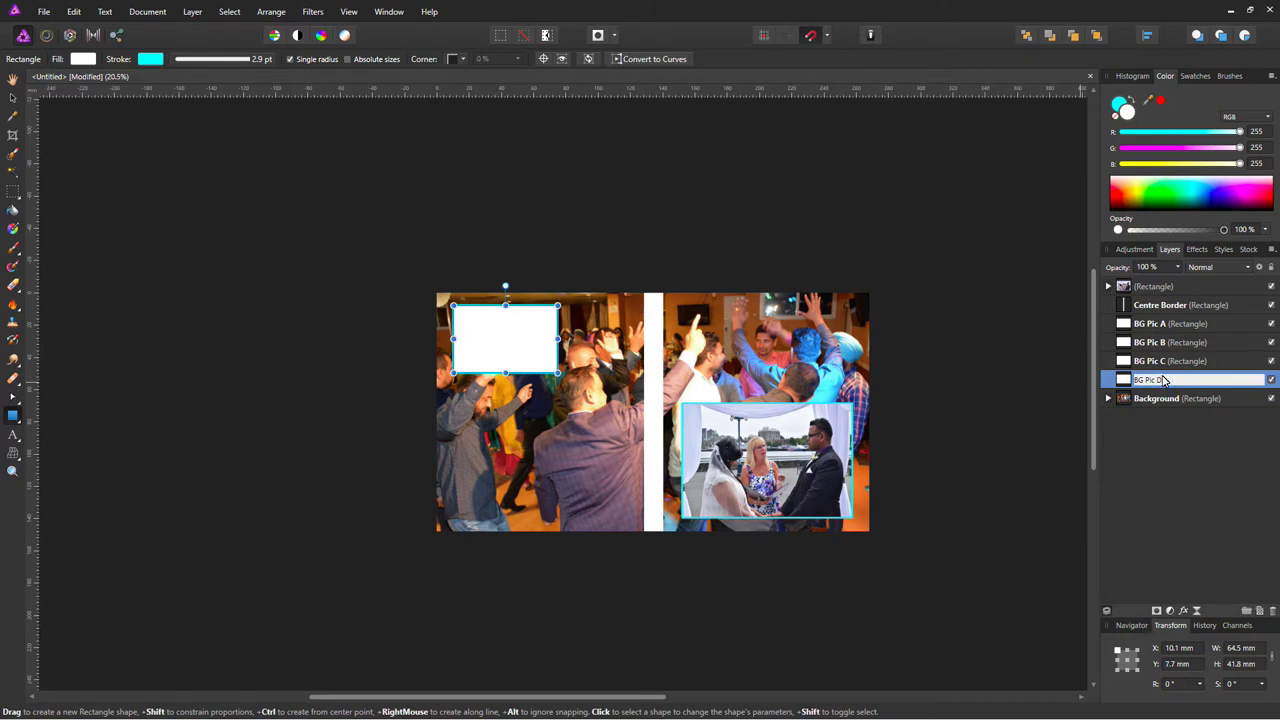
pyautogui.press('Return')
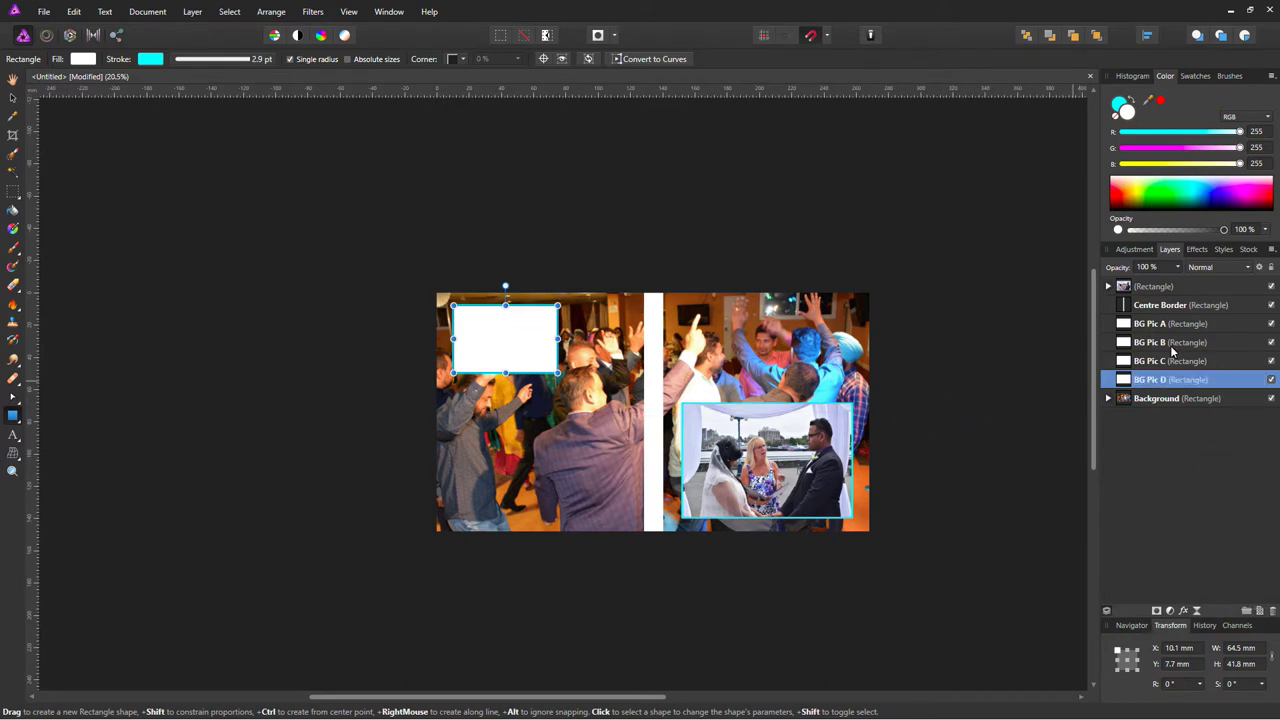
pyautogui.click(1169, 343)
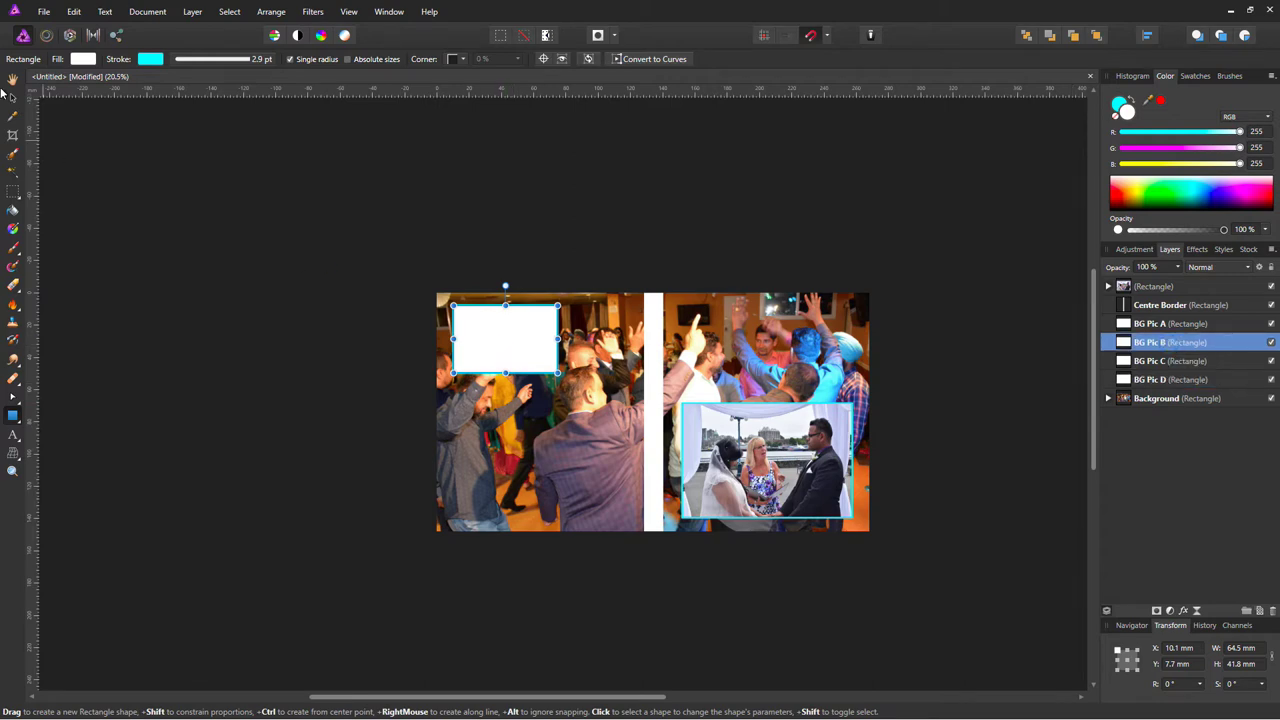
# - Stack BG Pic B and BG Pic C in a column below the top box
pyautogui.click(12, 98)
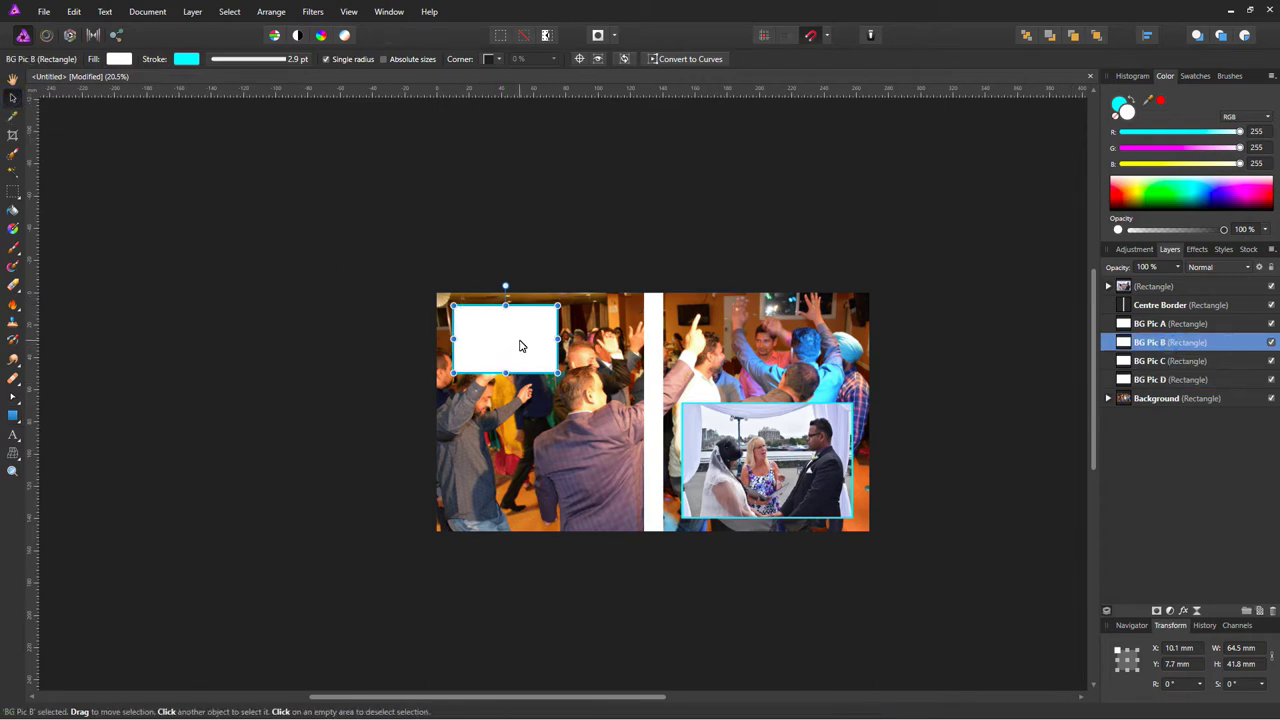
pyautogui.moveTo(519, 346); pyautogui.dragTo(517, 423)
pyautogui.scroll(2, 512, 430)
pyautogui.click(1160, 362)
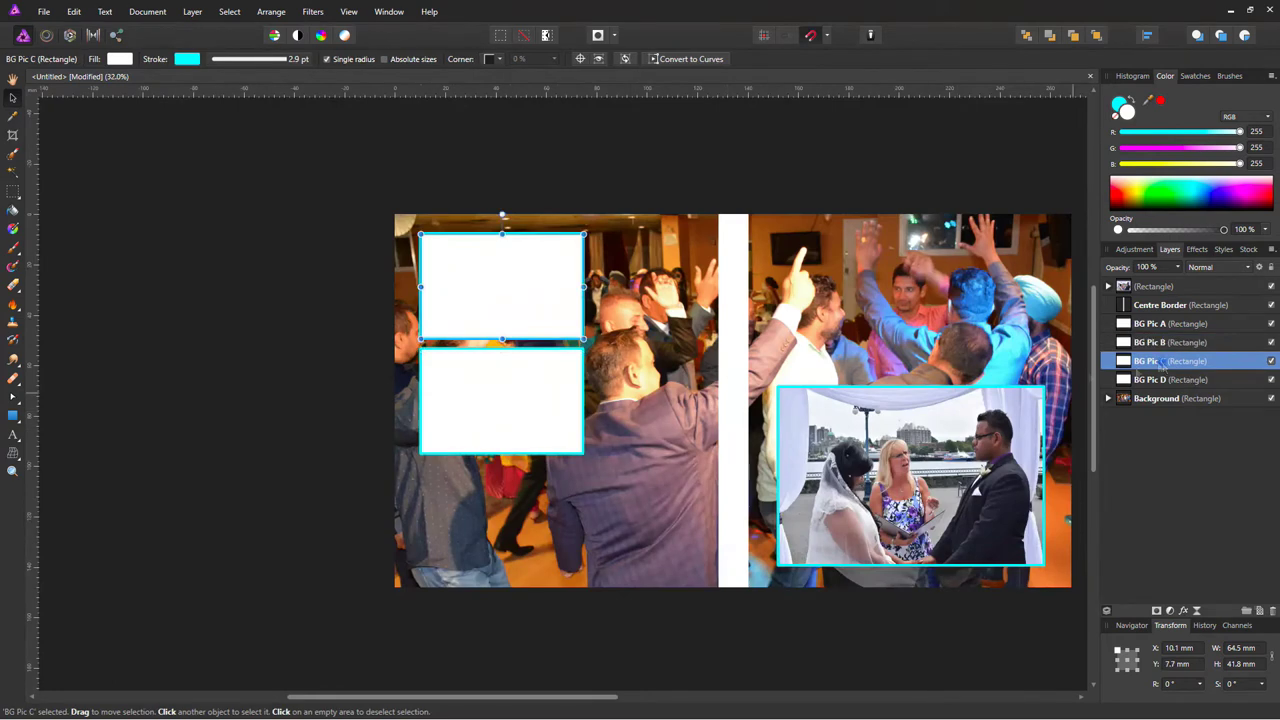
pyautogui.moveTo(528, 296); pyautogui.dragTo(523, 528)
pyautogui.scroll(3, 491, 392)
pyautogui.click(502, 346)
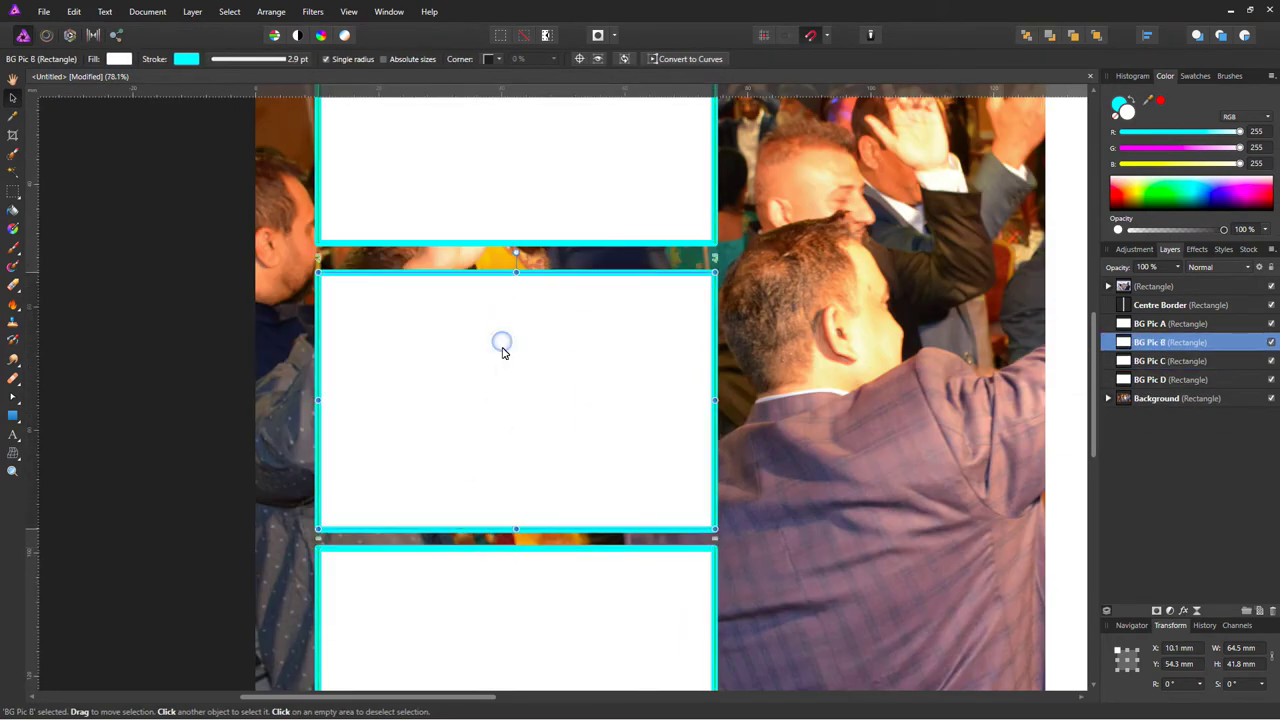
pyautogui.scroll(-3, 502, 350)
pyautogui.click(511, 480)
pyautogui.moveTo(511, 480); pyautogui.dragTo(509, 476)
# - Narrow the stacked boxes and move a smaller BG Pic D lower on the page
pyautogui.click(515, 362)
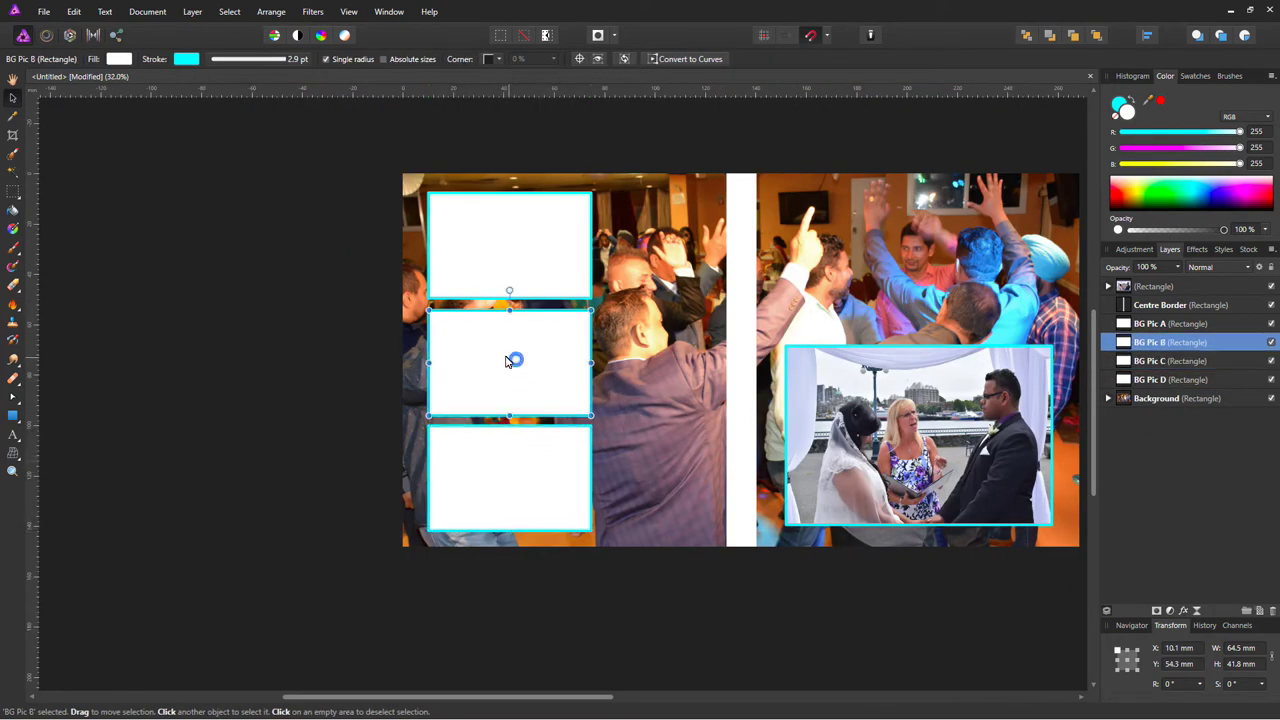
pyautogui.moveTo(591, 362); pyautogui.dragTo(582, 362)
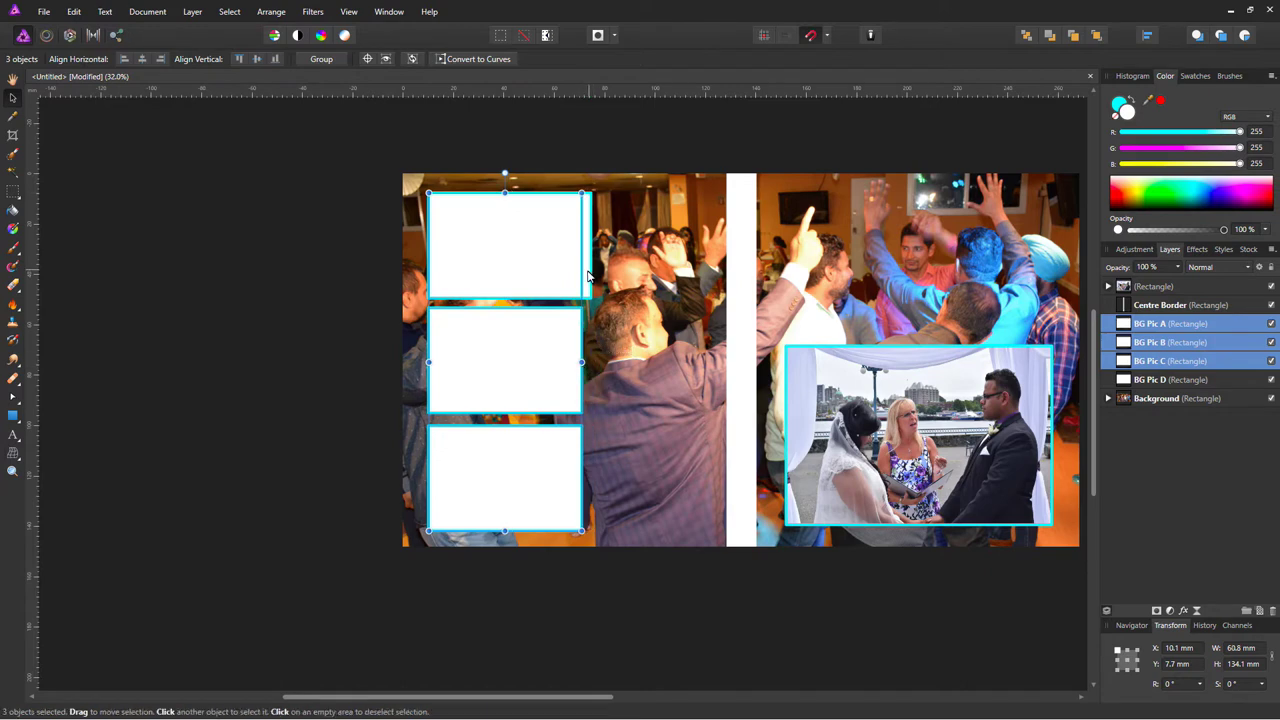
pyautogui.moveTo(589, 276); pyautogui.dragTo(760, 445)
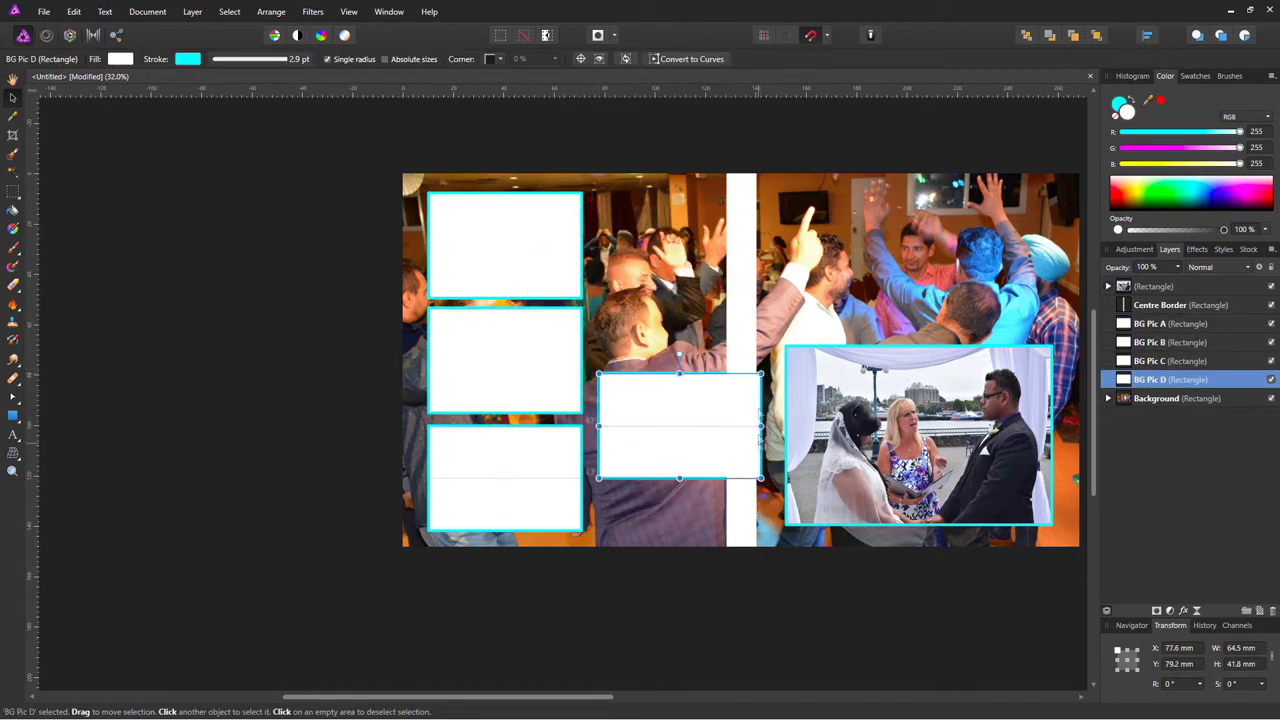
pyautogui.moveTo(762, 373)
pyautogui.mouseDown()
pyautogui.moveTo(706, 410)
pyautogui.moveTo(672, 468)
pyautogui.moveTo(697, 470)
pyautogui.mouseUp()
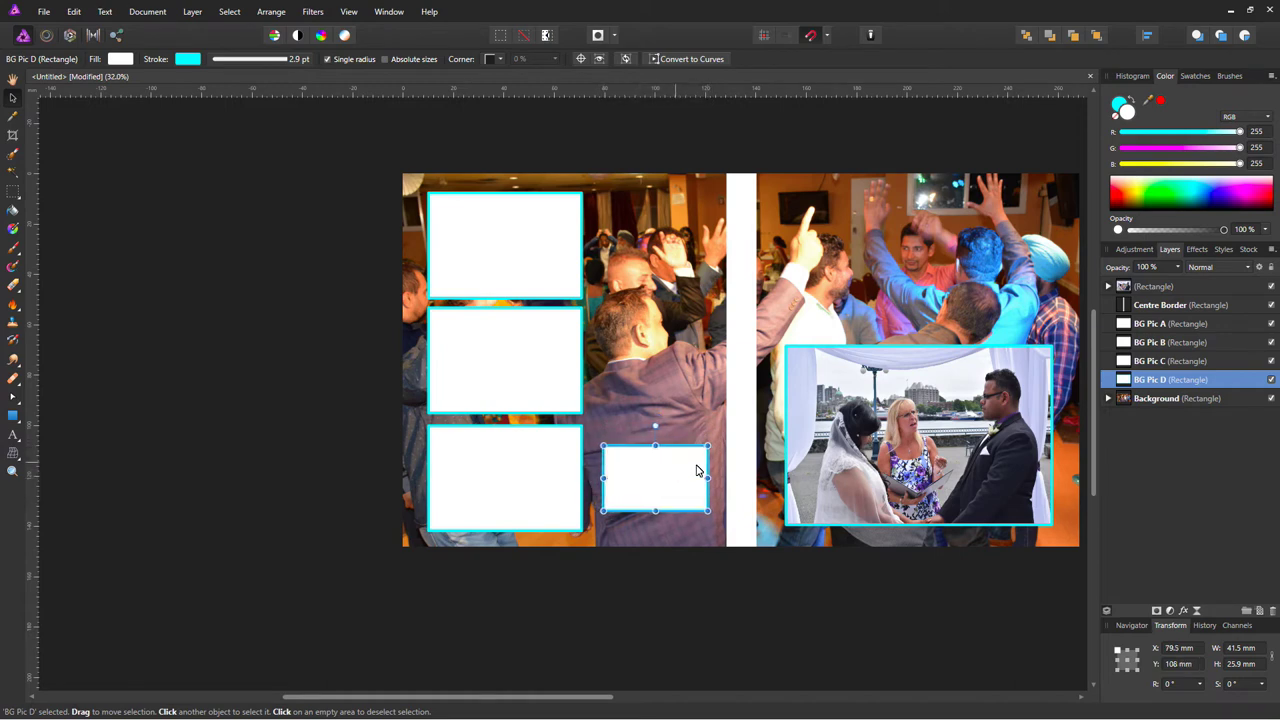
# - Select BG Pic A and open the Place file browser in bd covers
pyautogui.click(1170, 323)
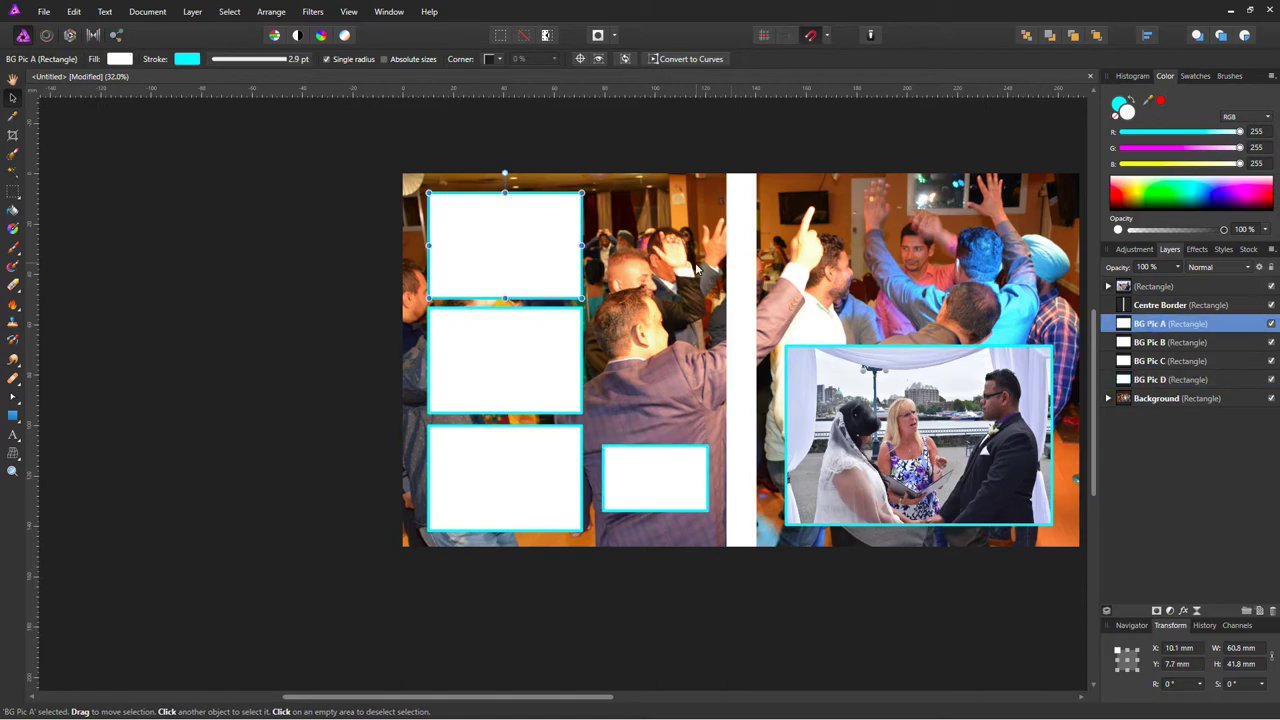
pyautogui.click(44, 11)
pyautogui.click(80, 294)
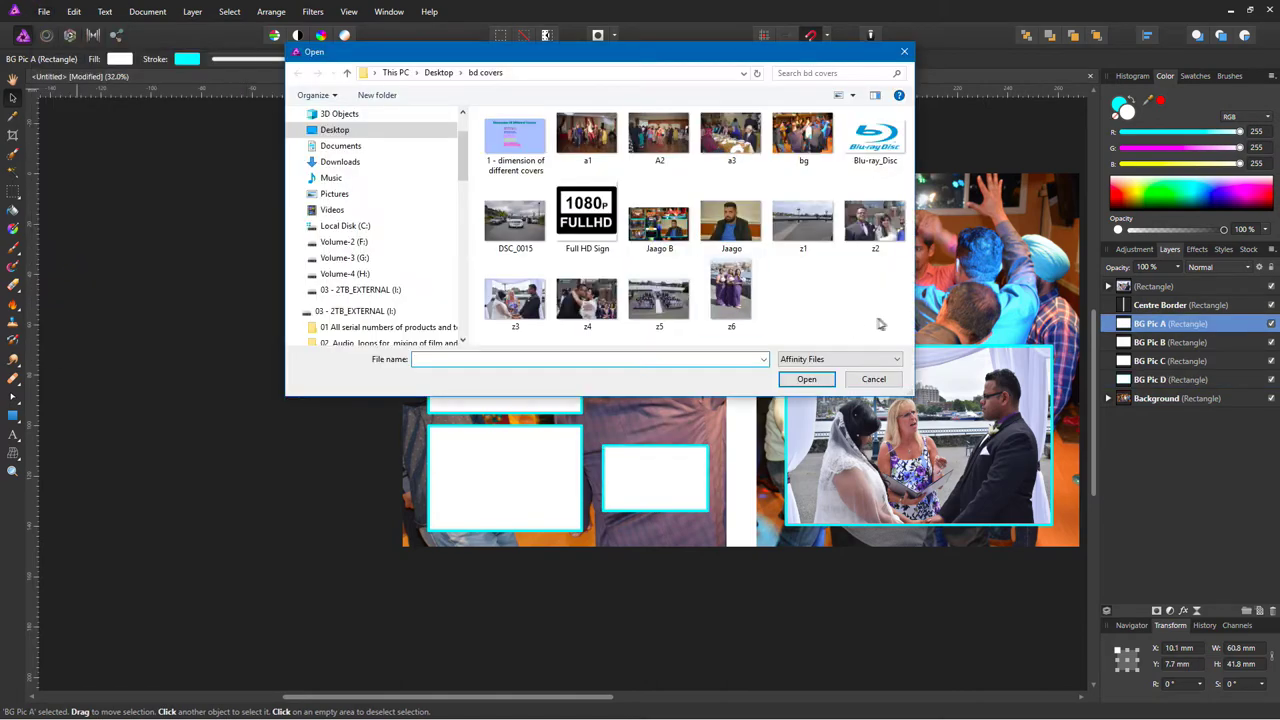
# - Place the z4 kissing-couple photo, clip it inside BG Pic A, and widen it to fill
pyautogui.doubleClick(587, 300)
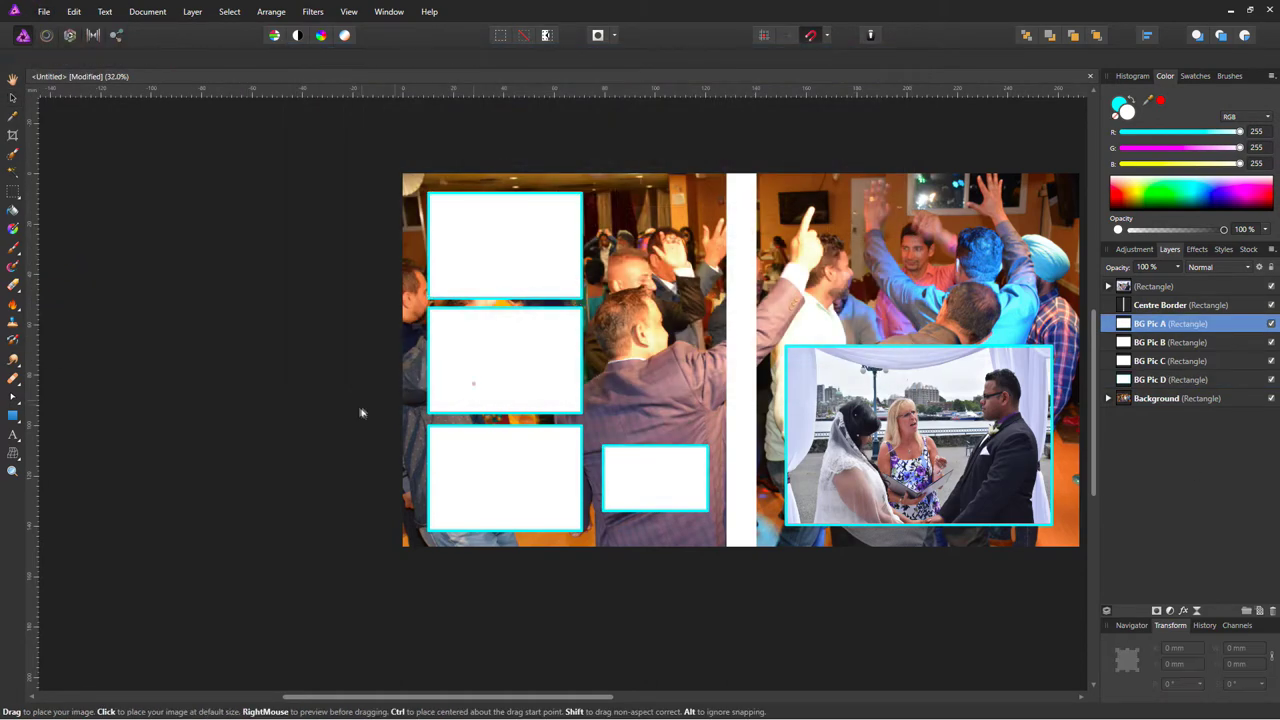
pyautogui.scroll(-5, 362, 413)
pyautogui.scroll(-3, 508, 449)
pyautogui.moveTo(385, 328); pyautogui.dragTo(751, 571)
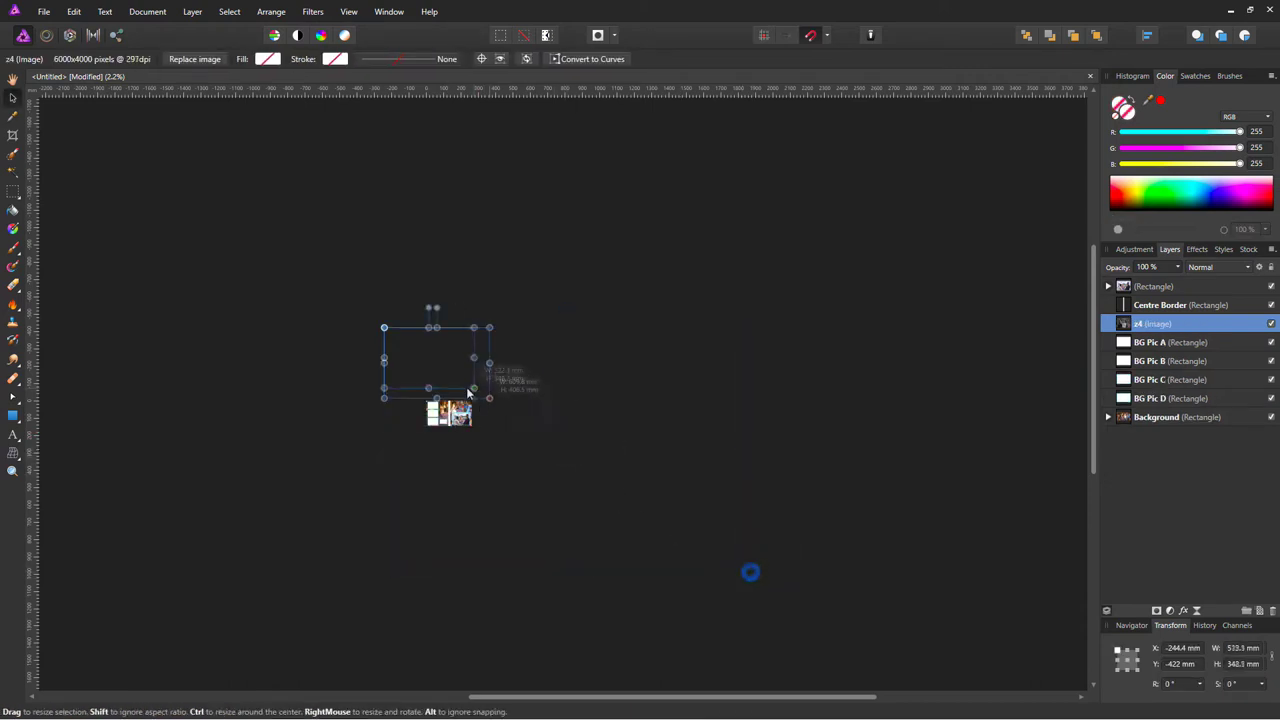
pyautogui.moveTo(467, 393)
pyautogui.mouseDown()
pyautogui.moveTo(400, 353)
pyautogui.moveTo(430, 385)
pyautogui.mouseUp()
pyautogui.scroll(4, 437, 410)
pyautogui.scroll(3, 437, 410)
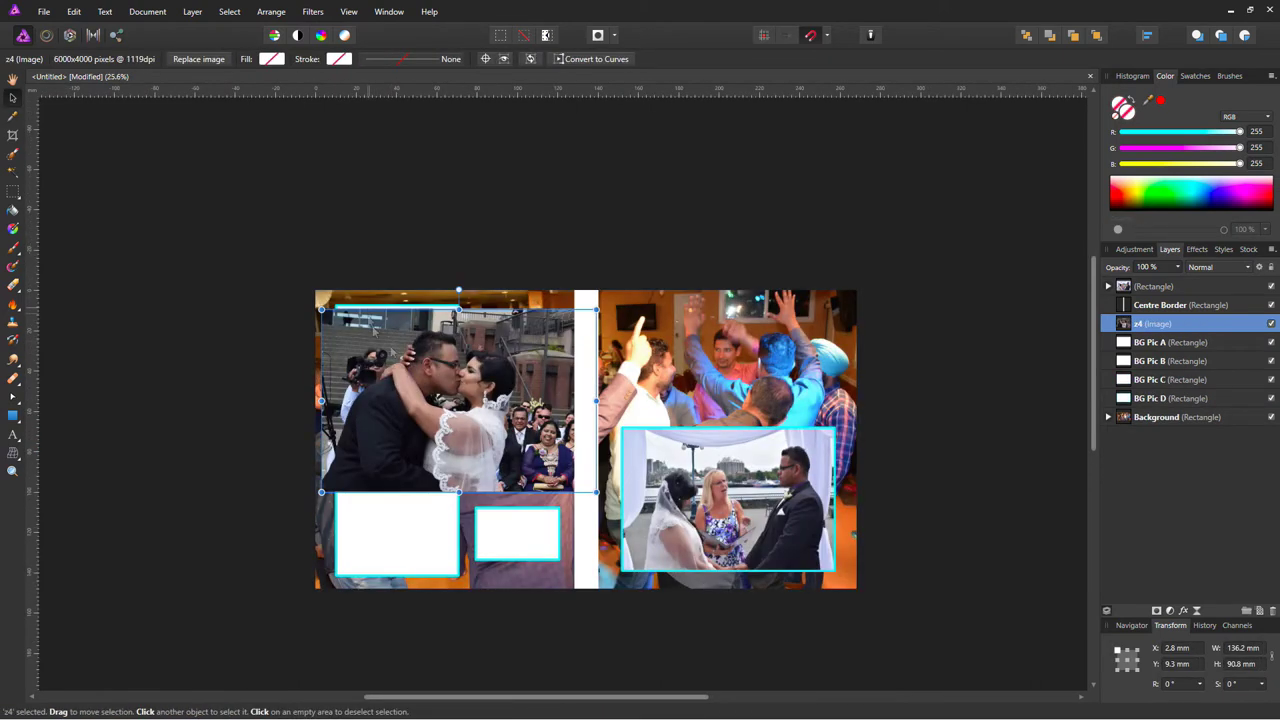
pyautogui.moveTo(597, 492)
pyautogui.mouseDown()
pyautogui.moveTo(466, 394)
pyautogui.moveTo(477, 350)
pyautogui.mouseUp()
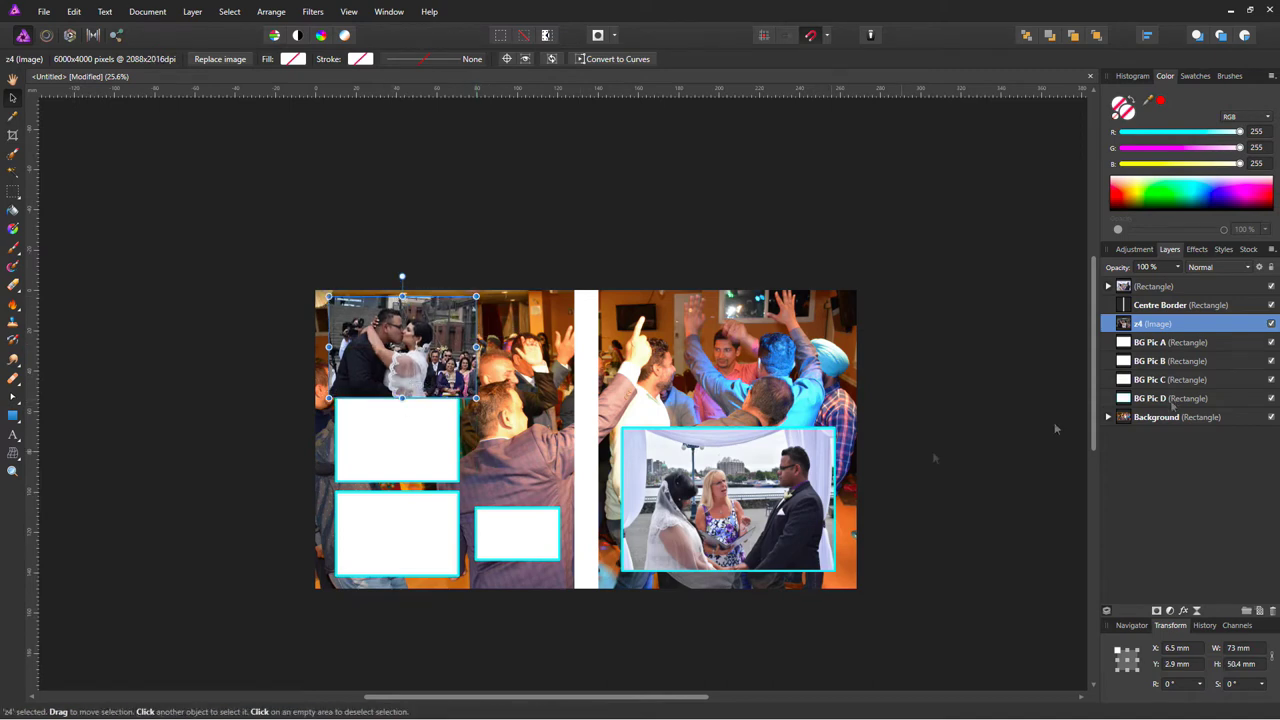
pyautogui.moveTo(1150, 323); pyautogui.dragTo(1150, 342)
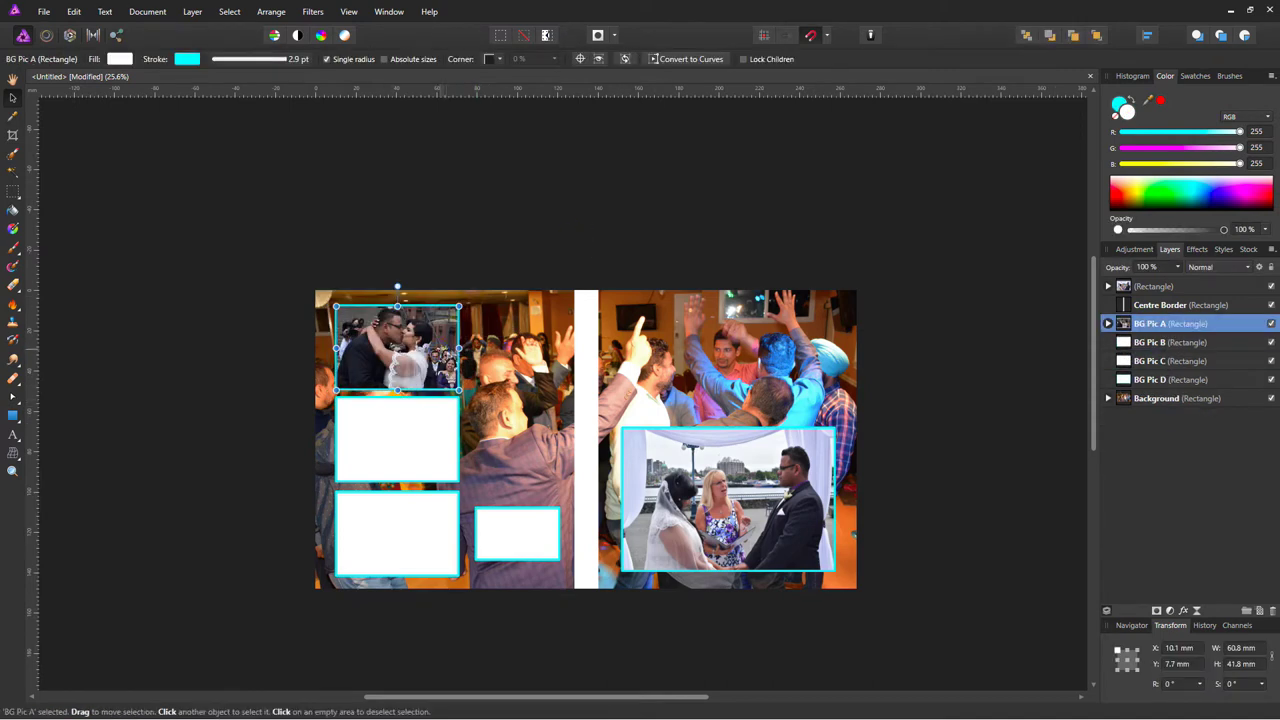
pyautogui.moveTo(476, 346); pyautogui.dragTo(490, 346)
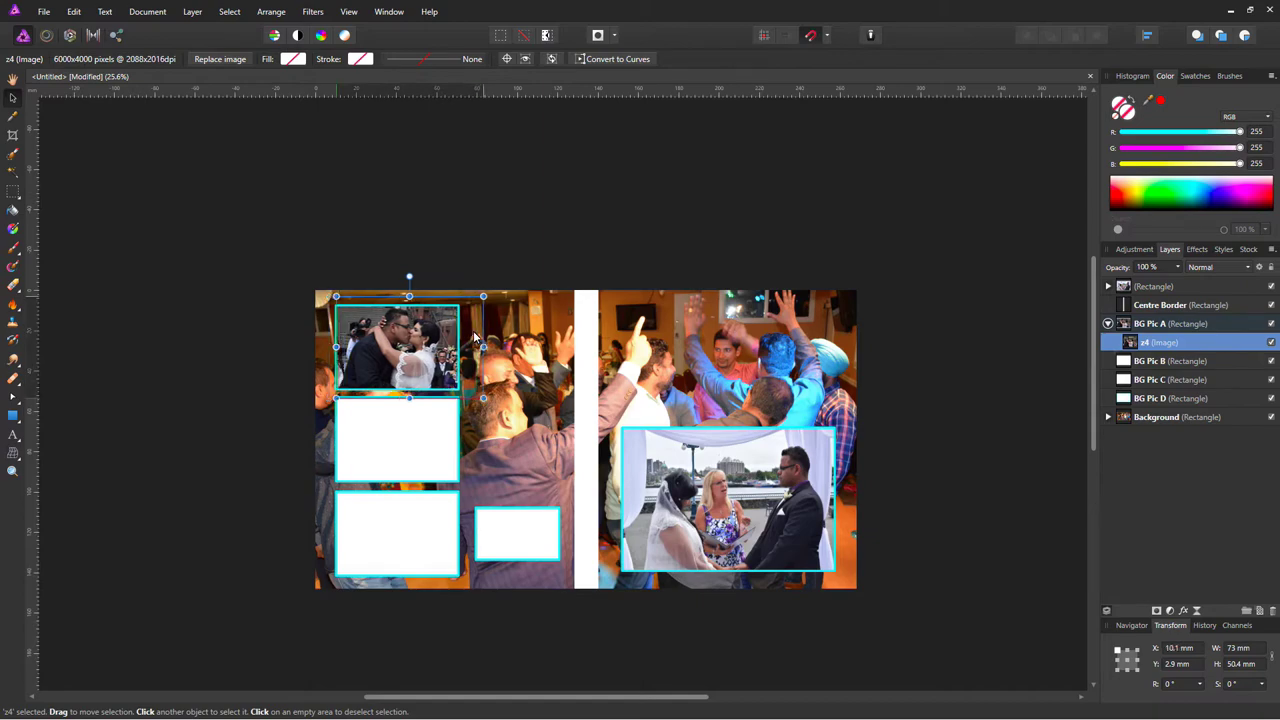
pyautogui.moveTo(329, 346); pyautogui.dragTo(330, 350)
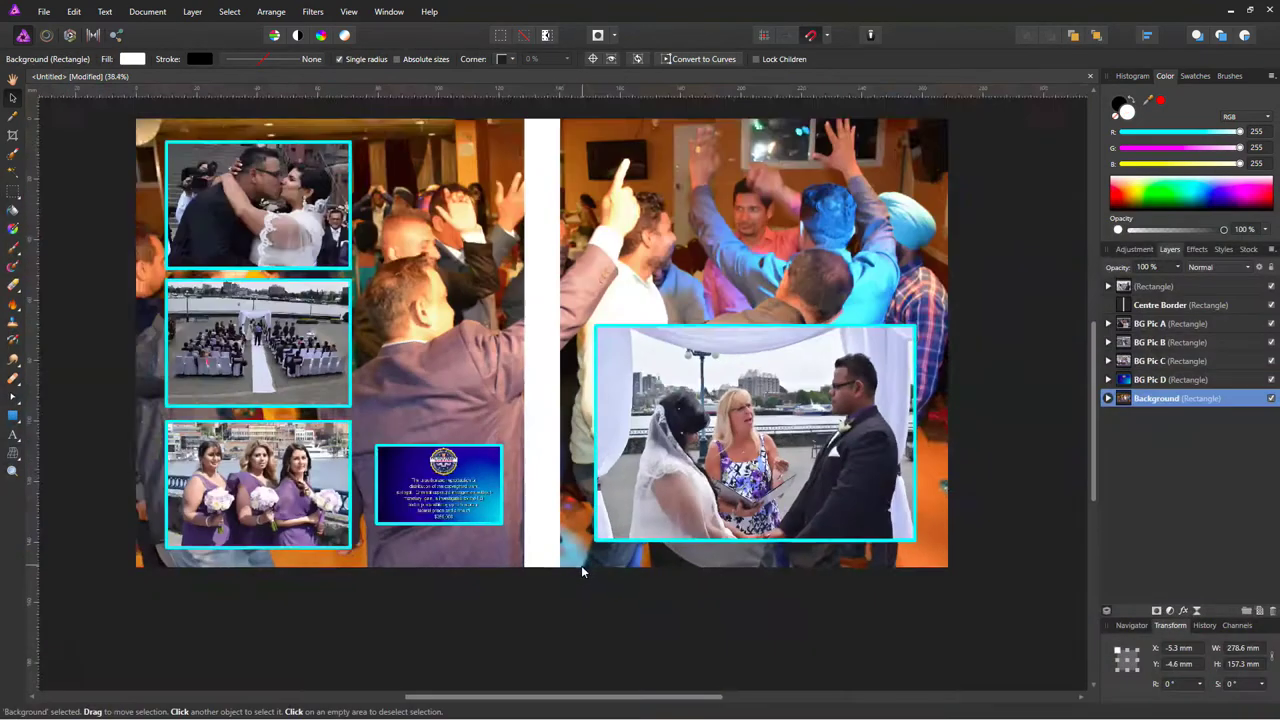
pyautogui.scroll(-1, 581, 571)
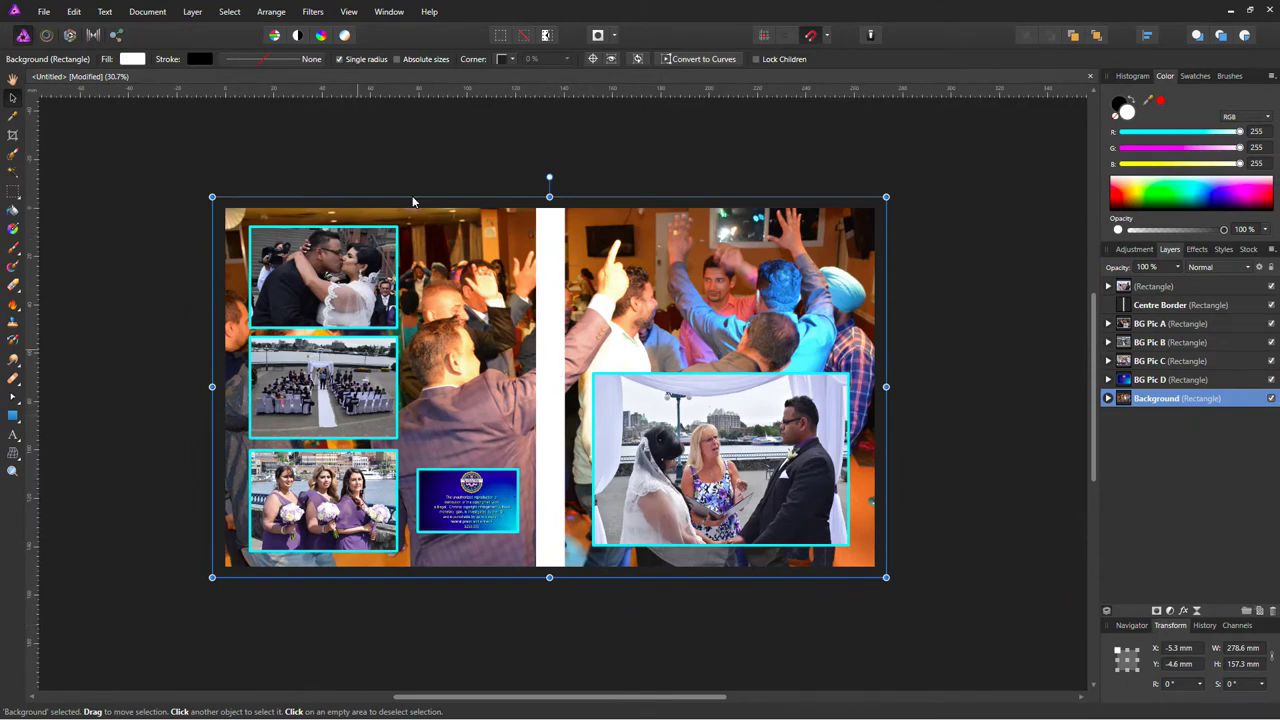
# - Draw a small black square with no outline beside the spine on the left page
pyautogui.press('m')
pyautogui.moveTo(446, 325); pyautogui.dragTo(492, 371)
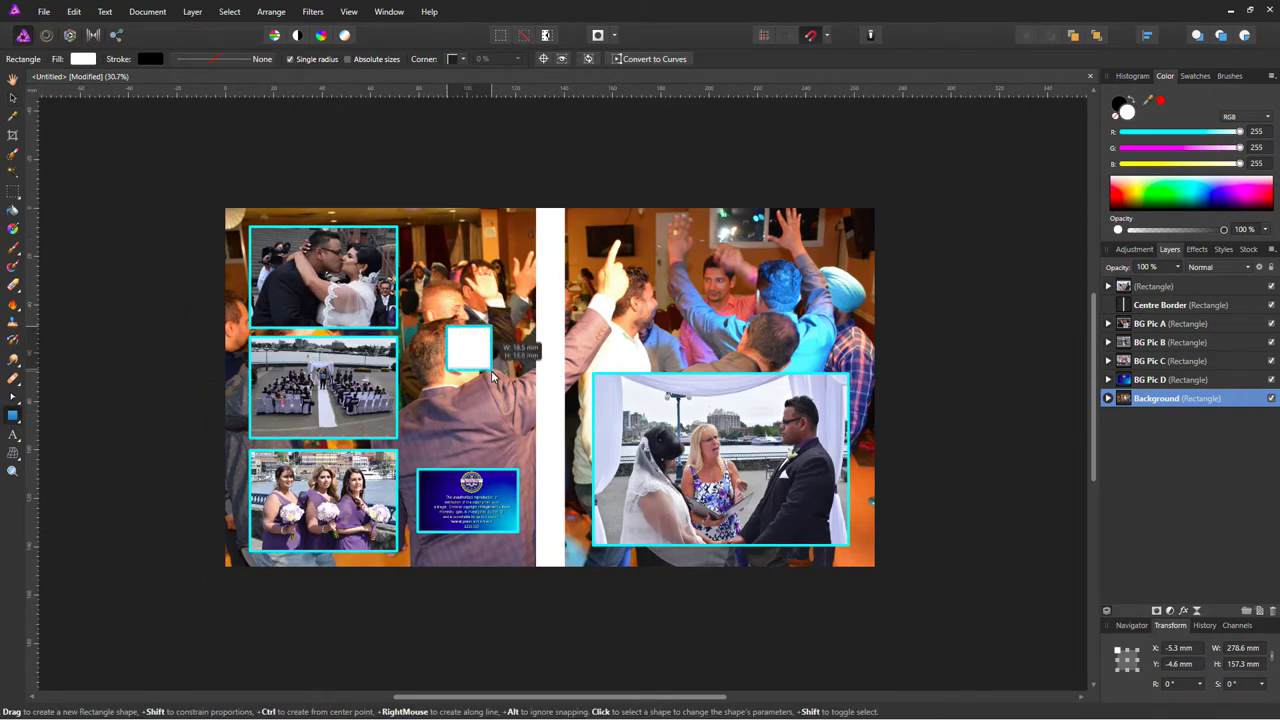
pyautogui.click(1180, 208)
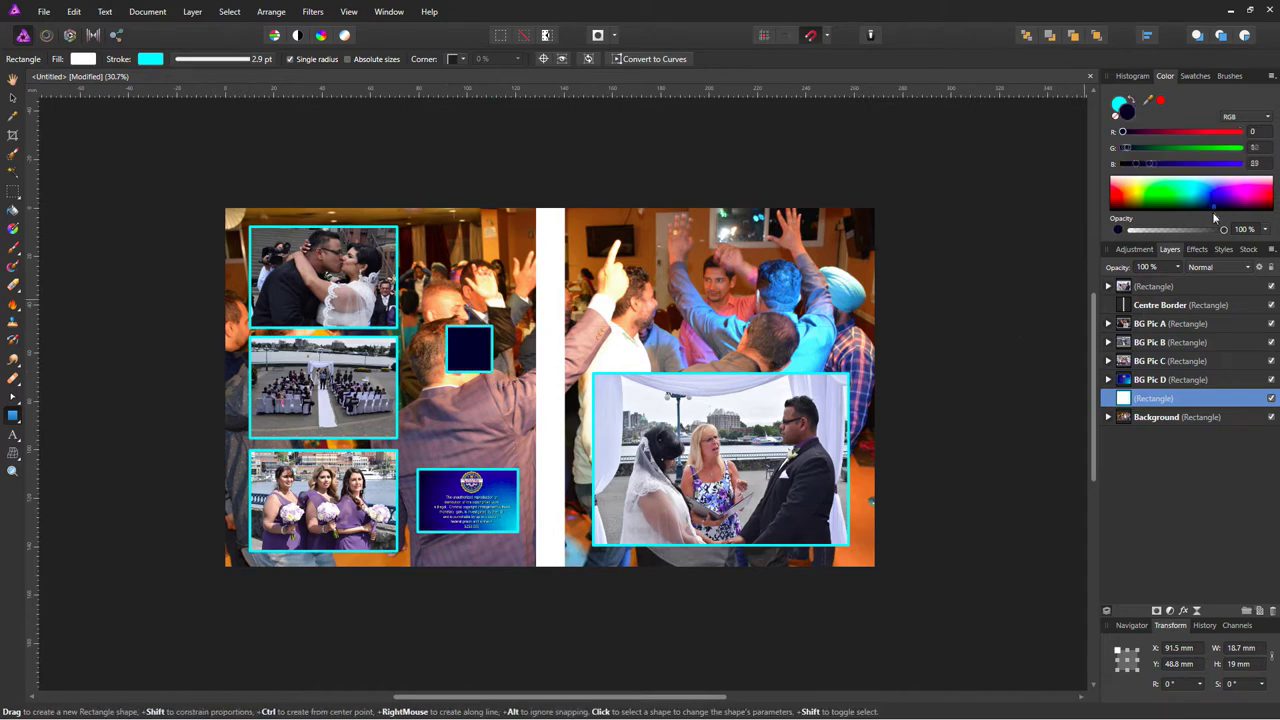
pyautogui.click(244, 59)
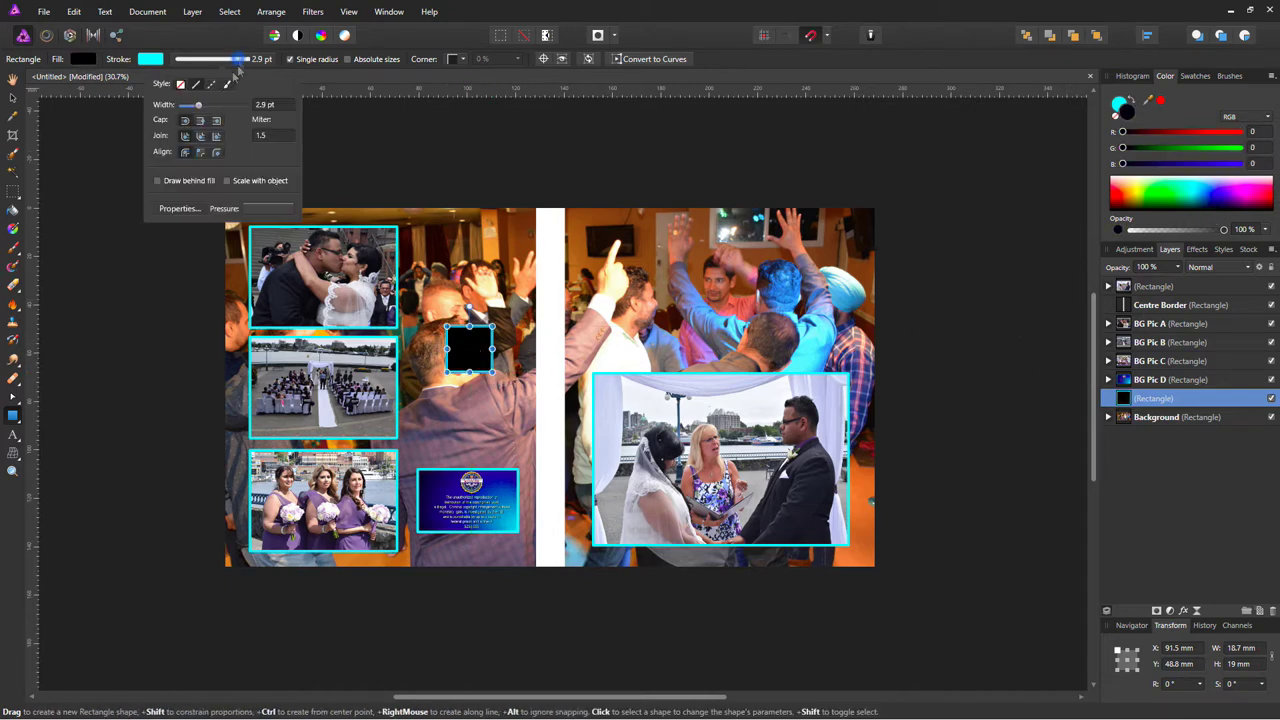
pyautogui.click(181, 85)
pyautogui.press('v')
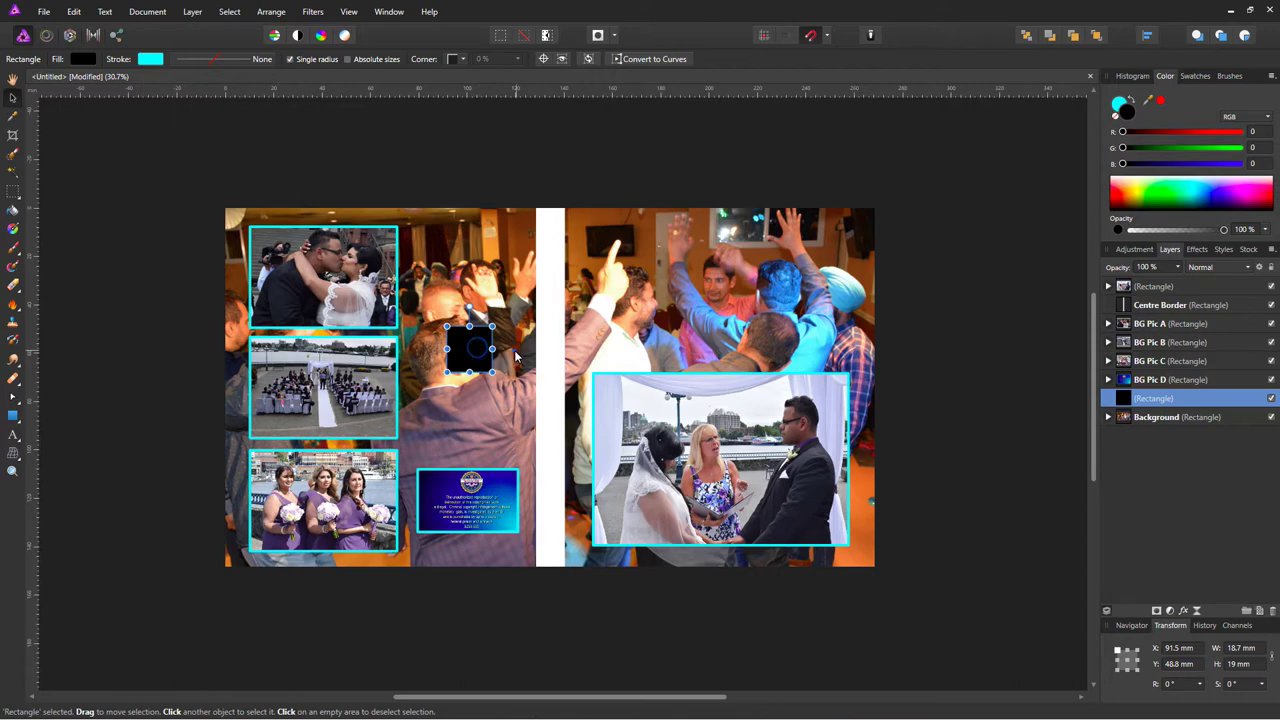
# - Draw a white rectangle across the square's upper half and order it above the square
pyautogui.click(514, 352)
pyautogui.click(14, 416)
pyautogui.scroll(3, 478, 360)
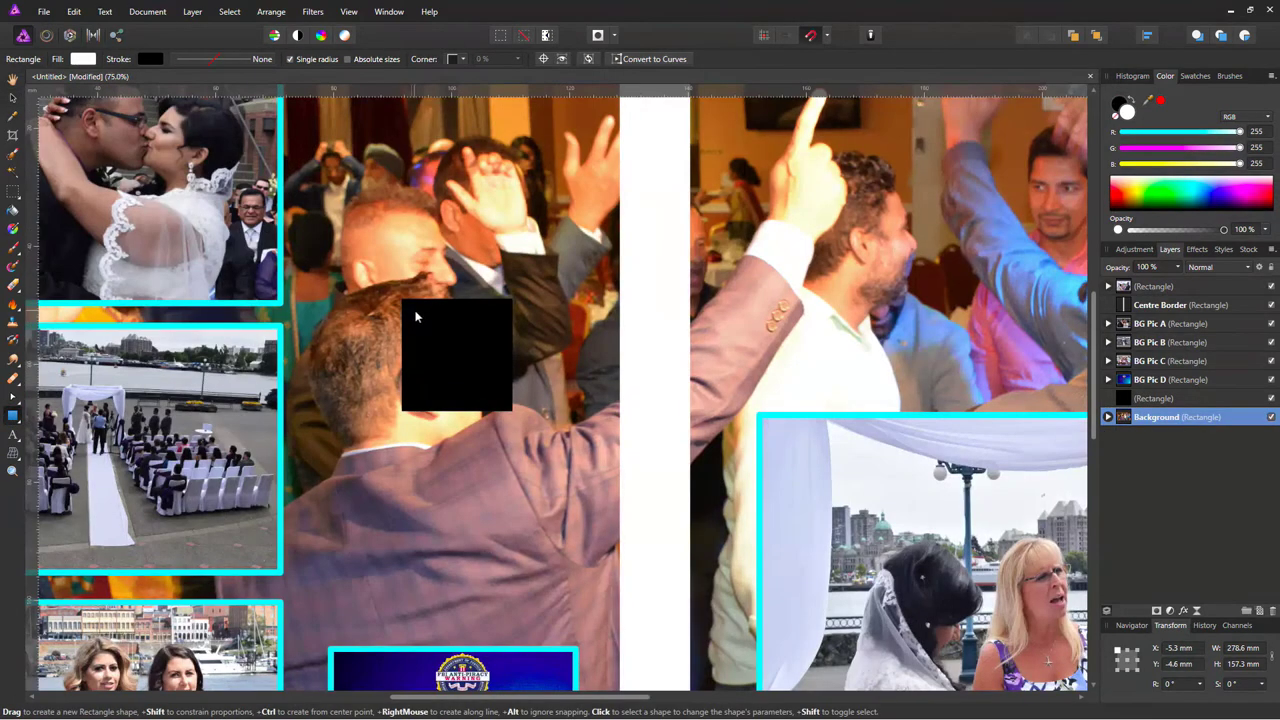
pyautogui.moveTo(415, 312); pyautogui.dragTo(499, 354)
pyautogui.click(1204, 196)
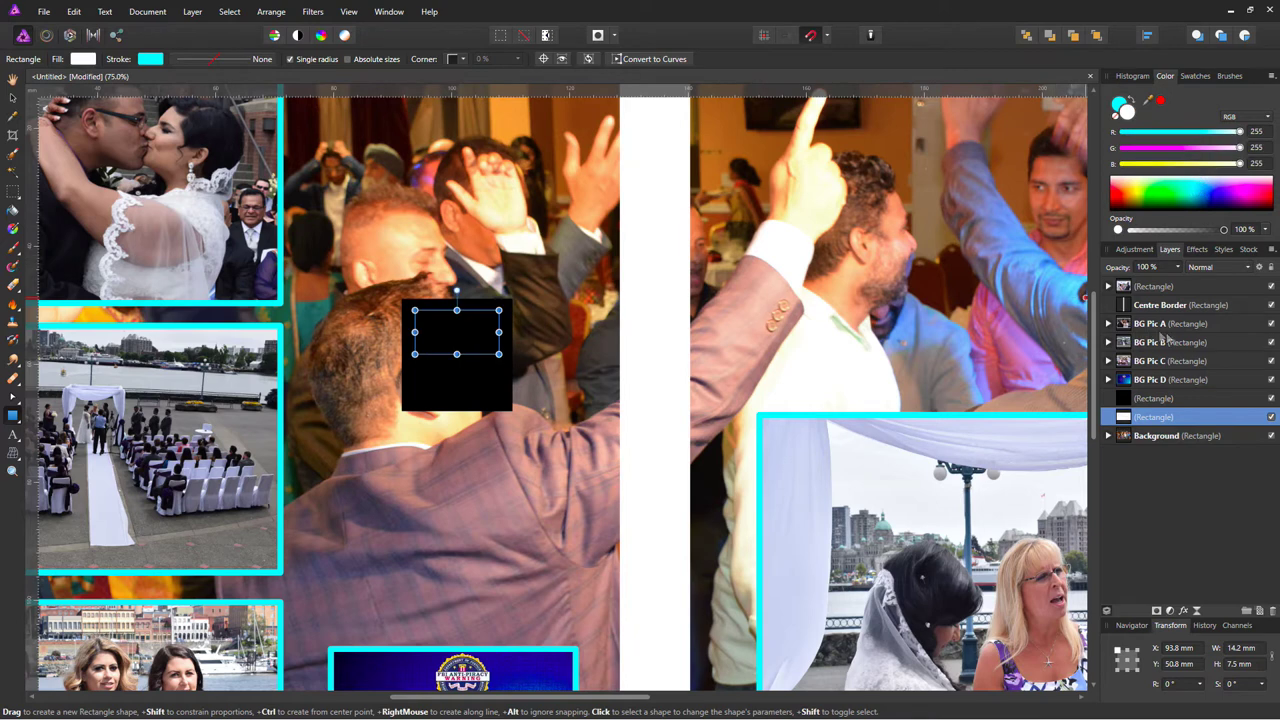
pyautogui.doubleClick(1160, 417)
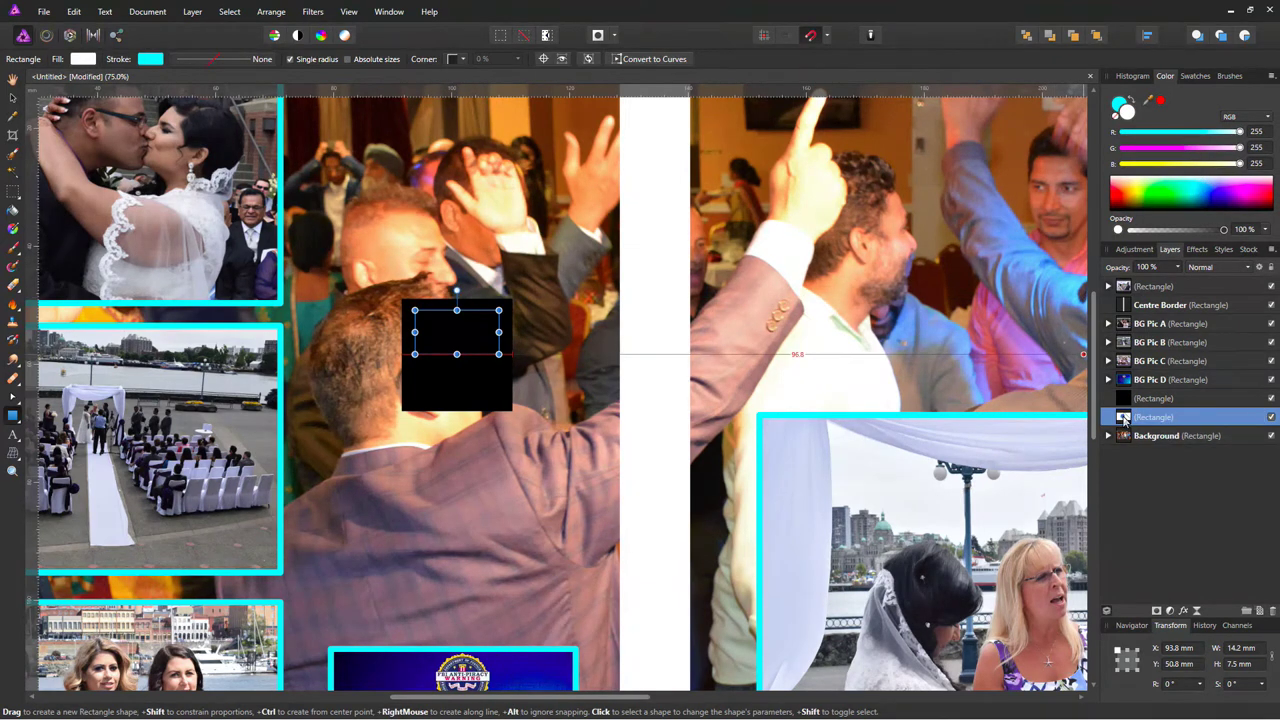
pyautogui.moveTo(1126, 417); pyautogui.dragTo(1126, 394)
# - Type 'FullHD' as artistic text over the black square
pyautogui.click(1160, 417)
pyautogui.click(10, 437)
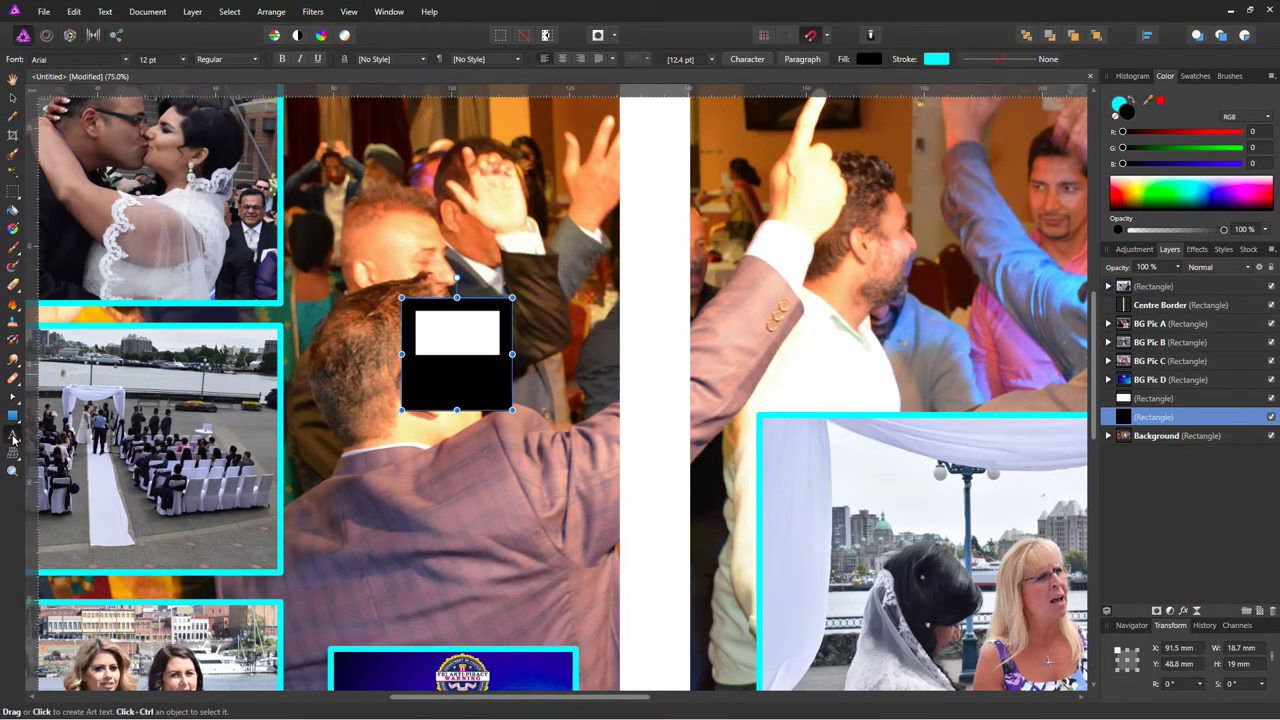
pyautogui.moveTo(413, 392); pyautogui.dragTo(413, 312)
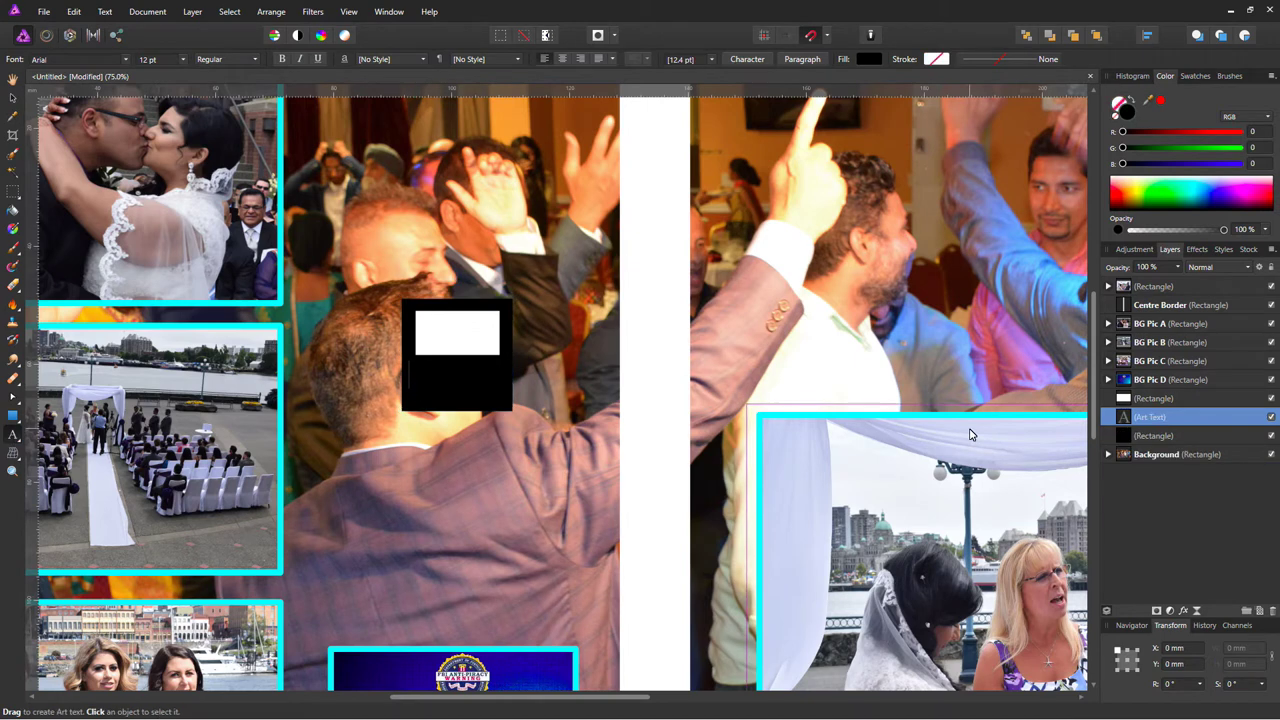
pyautogui.write('llHD')
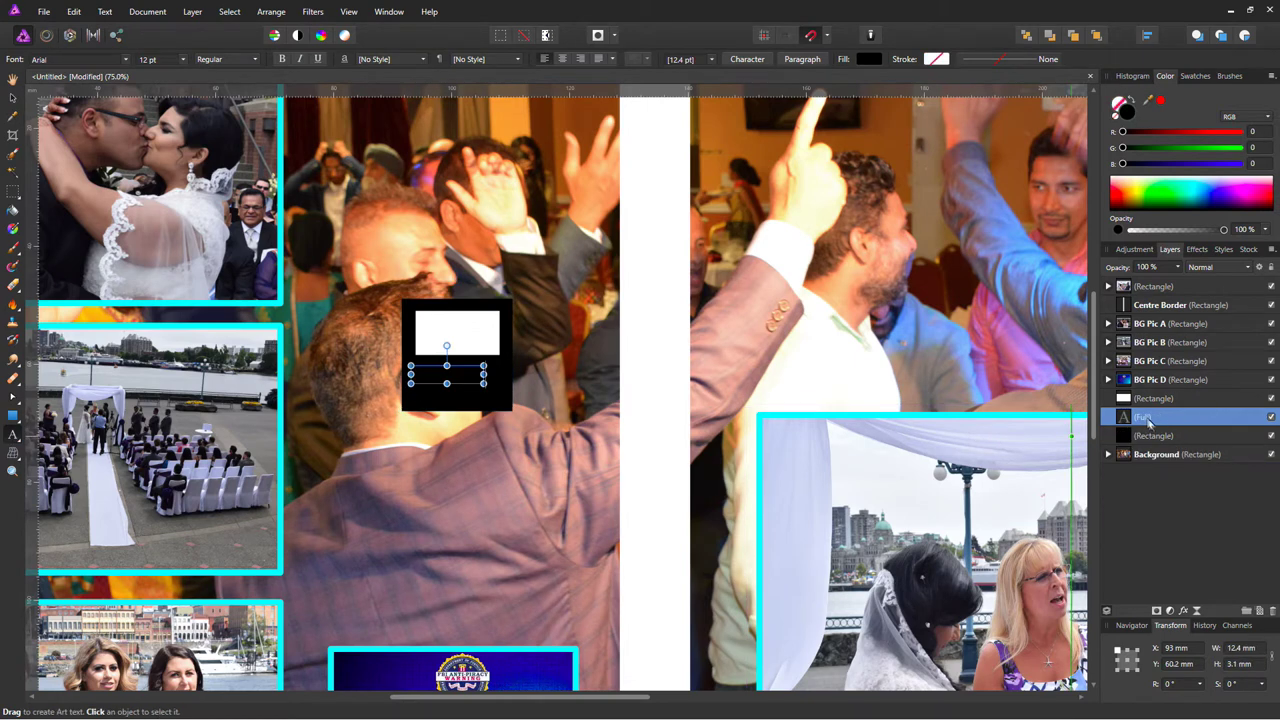
pyautogui.moveTo(1208, 417); pyautogui.dragTo(1208, 395)
pyautogui.click(1205, 187)
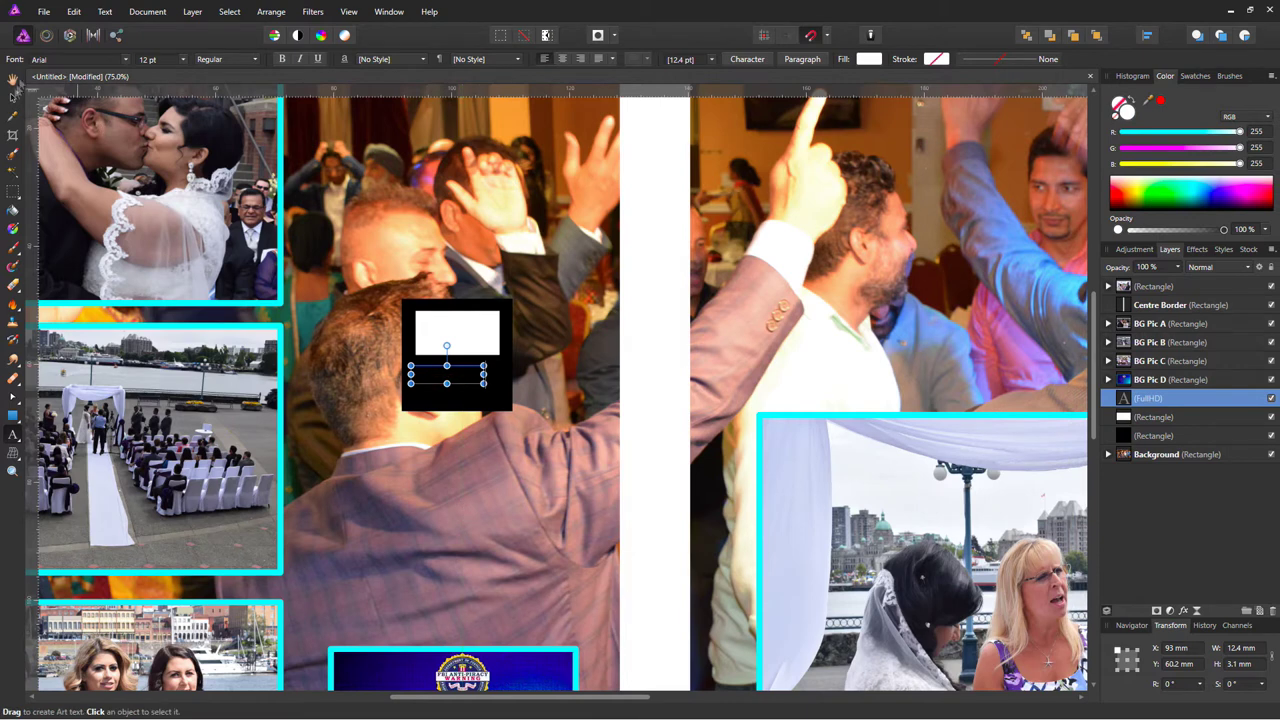
# - Make the FullHD text bold and white
pyautogui.click(12, 97)
pyautogui.moveTo(466, 374); pyautogui.dragTo(517, 258)
pyautogui.doubleClick(517, 258)
pyautogui.hotkey('ctrl', 'b')
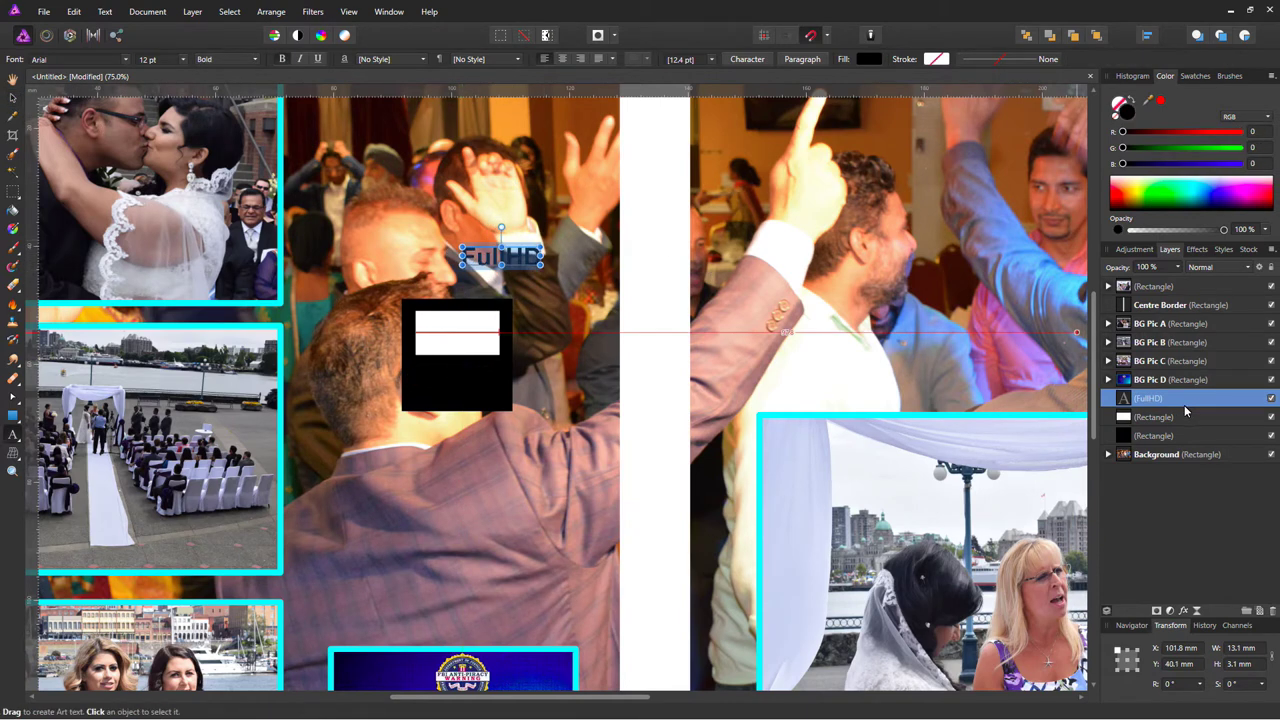
pyautogui.click(1190, 181)
pyautogui.press('Escape')
# - Move FullHD into the black square below the white bar and enlarge it
pyautogui.moveTo(530, 258)
pyautogui.mouseDown()
pyautogui.moveTo(484, 377)
pyautogui.moveTo(507, 396)
pyautogui.mouseUp()
pyautogui.press('t')
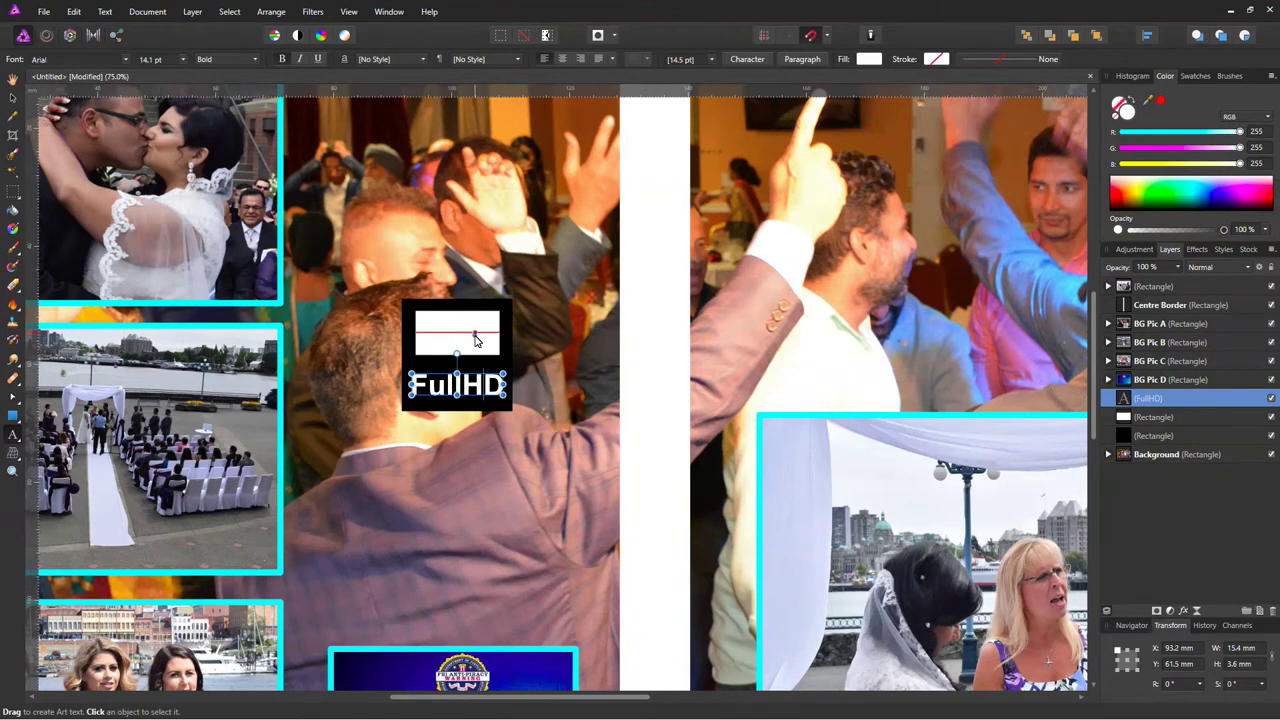
pyautogui.click(476, 341)
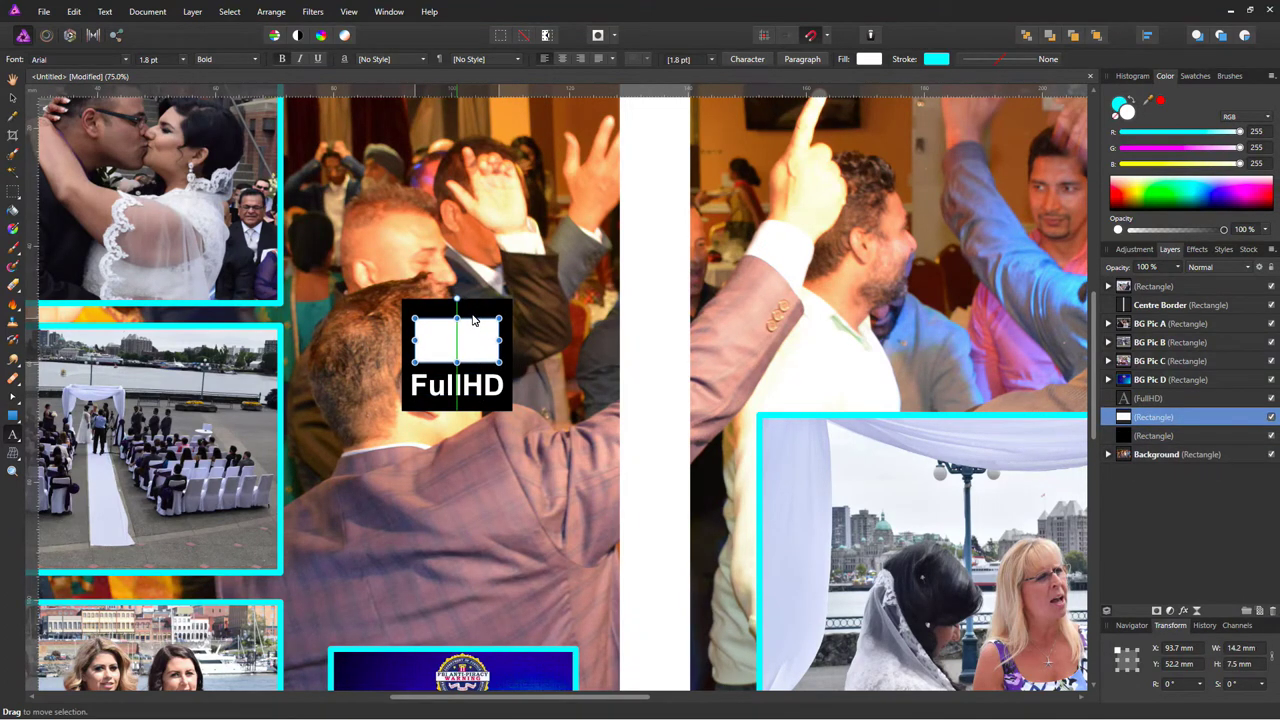
pyautogui.click(490, 367)
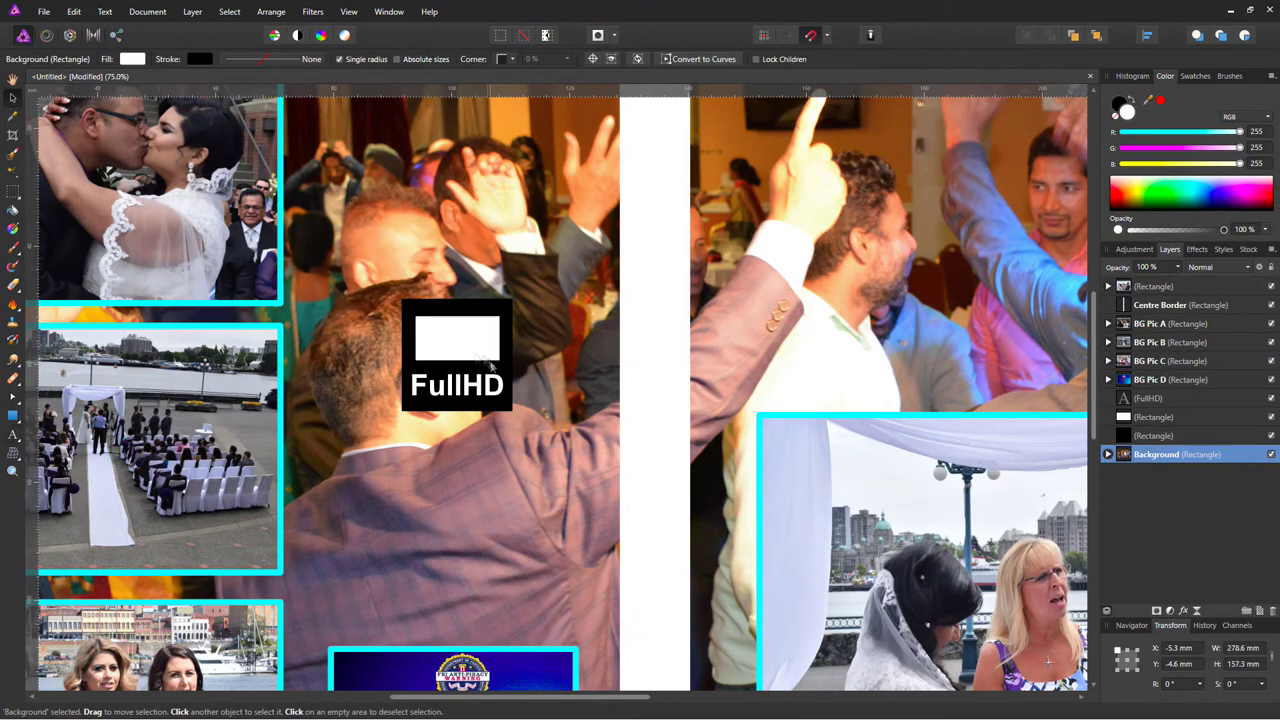
# - Type '1080p', shrink it, bring it above FullHD and fit it into the white bar
pyautogui.press('t')
pyautogui.click(433, 343)
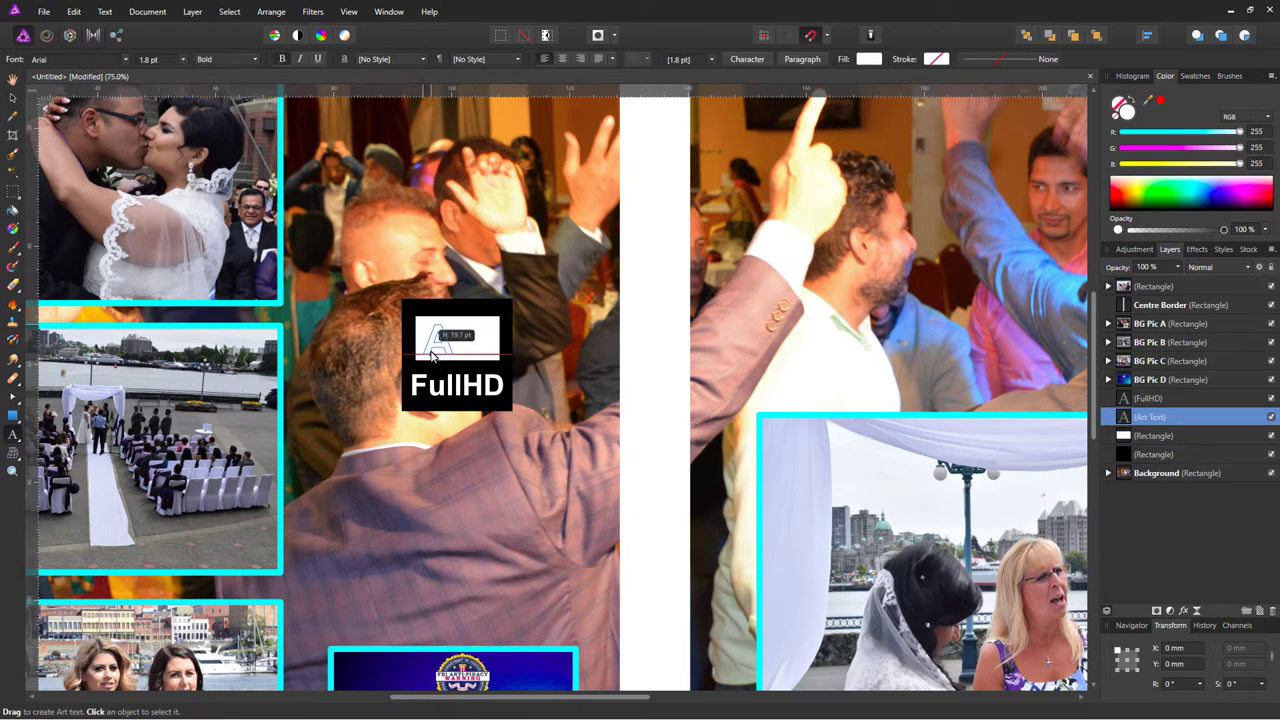
pyautogui.write('1080')
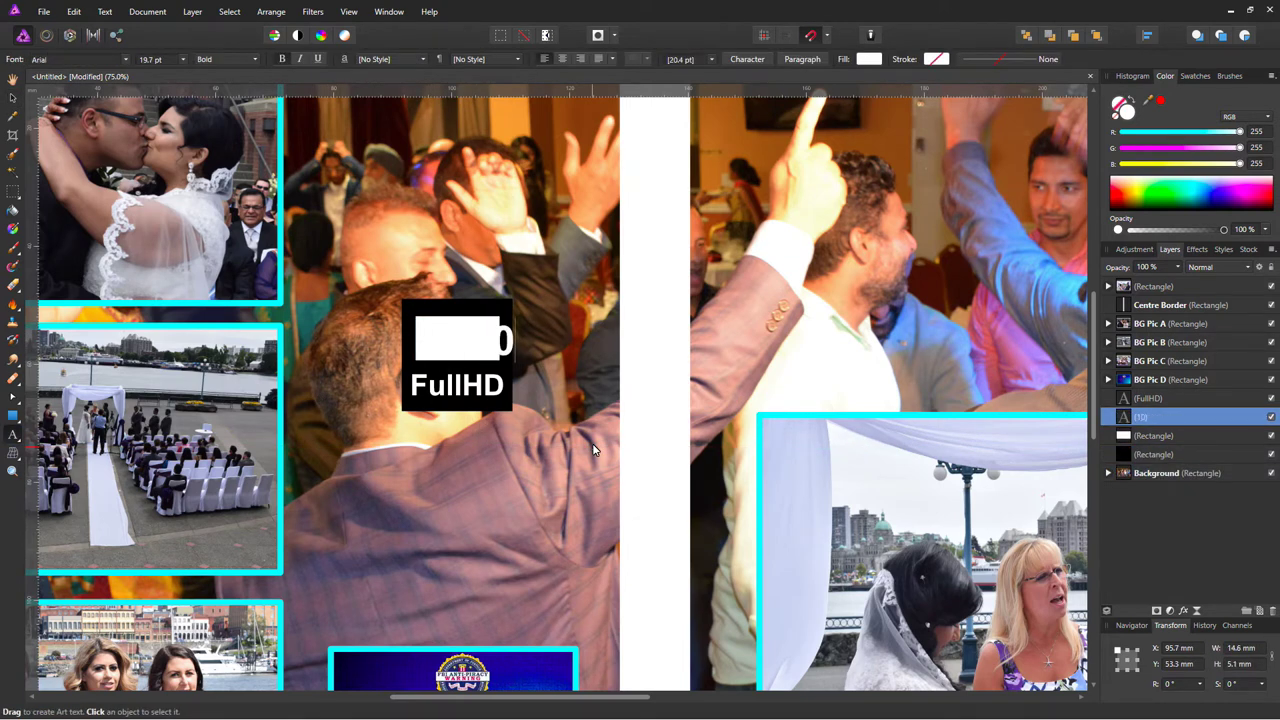
pyautogui.write('p')
pyautogui.press('Escape')
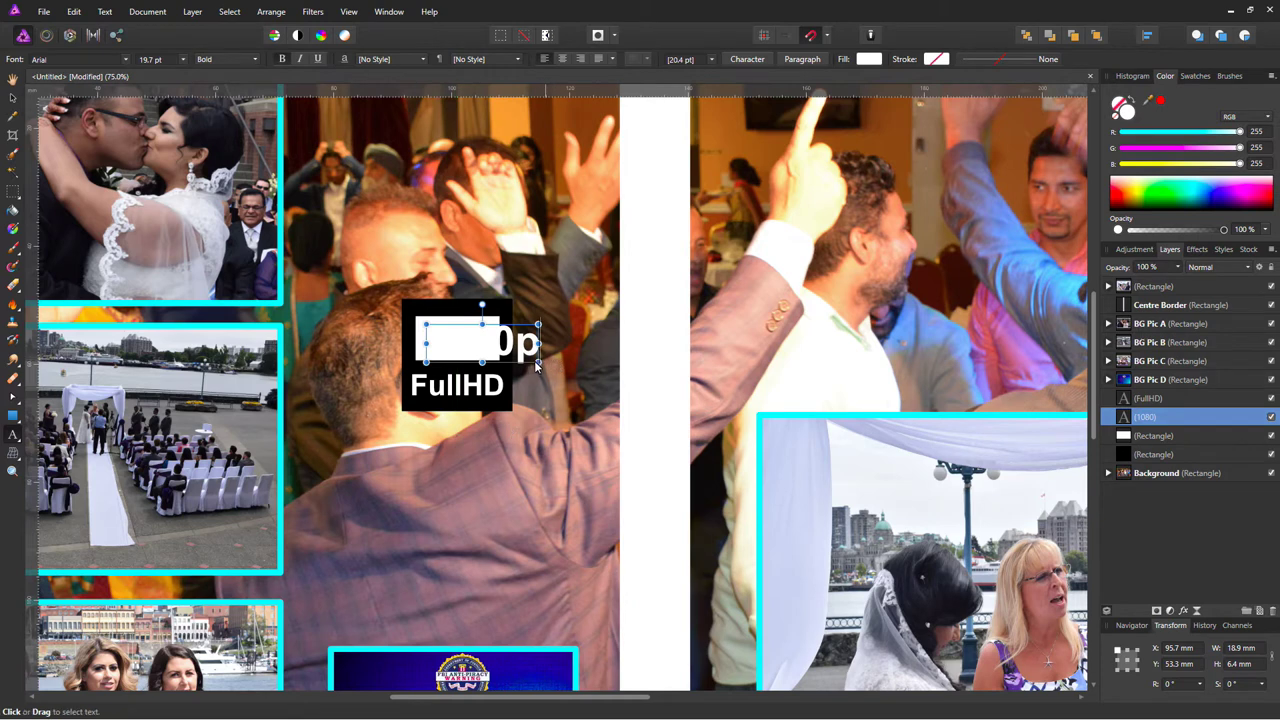
pyautogui.moveTo(540, 367); pyautogui.dragTo(513, 356)
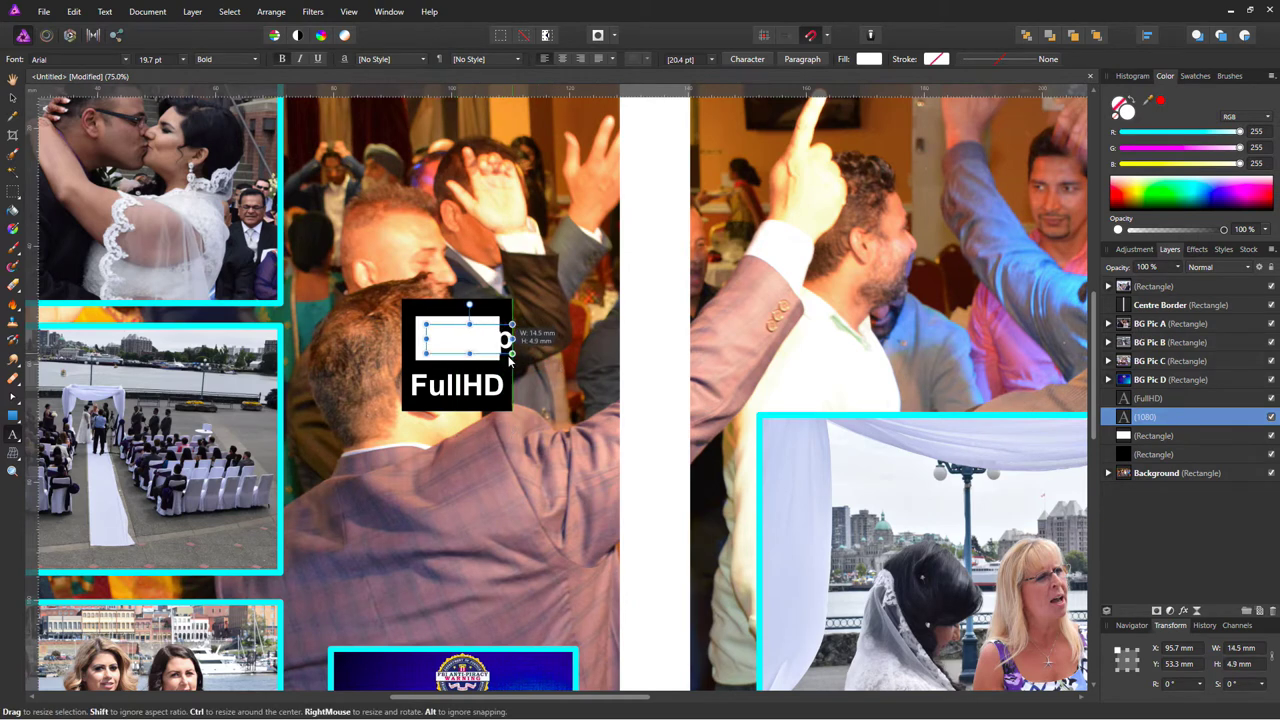
pyautogui.press('Escape')
pyautogui.click(505, 340)
pyautogui.hotkey('ctrl', ']')
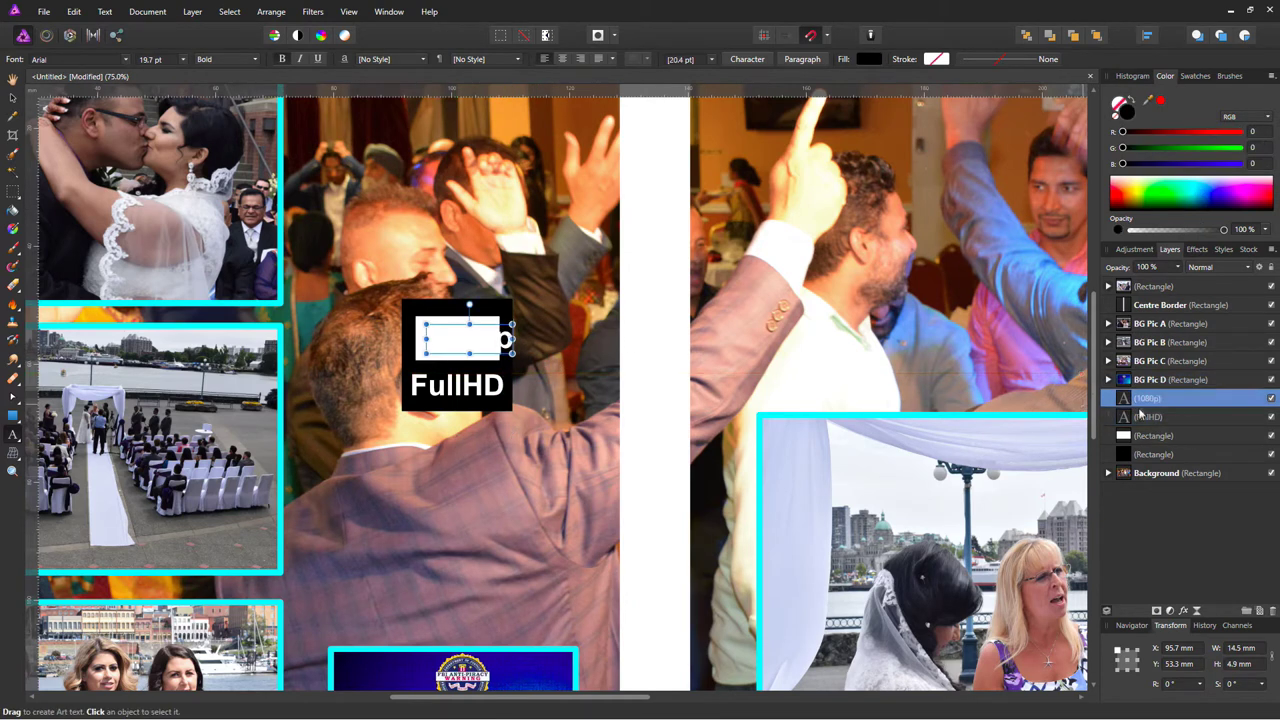
pyautogui.moveTo(492, 332)
pyautogui.mouseDown()
pyautogui.moveTo(500, 245)
pyautogui.moveTo(479, 317)
pyautogui.moveTo(497, 350)
pyautogui.mouseUp()
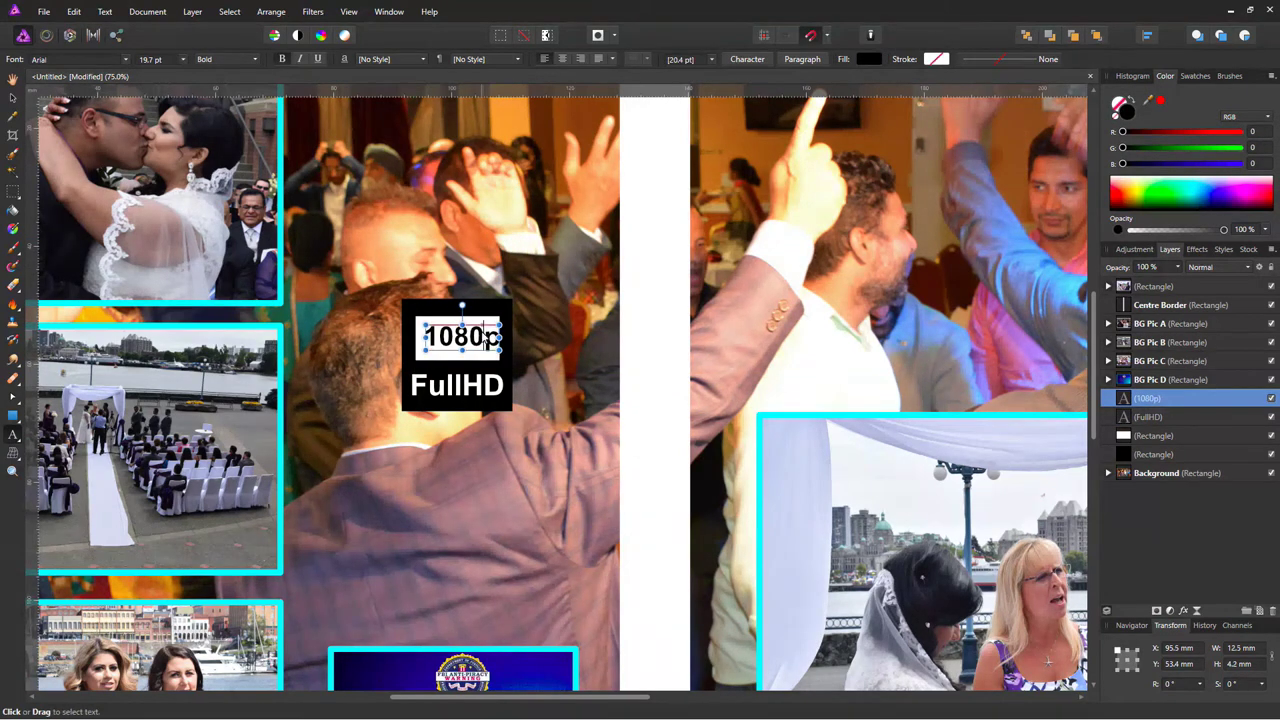
pyautogui.click(608, 371)
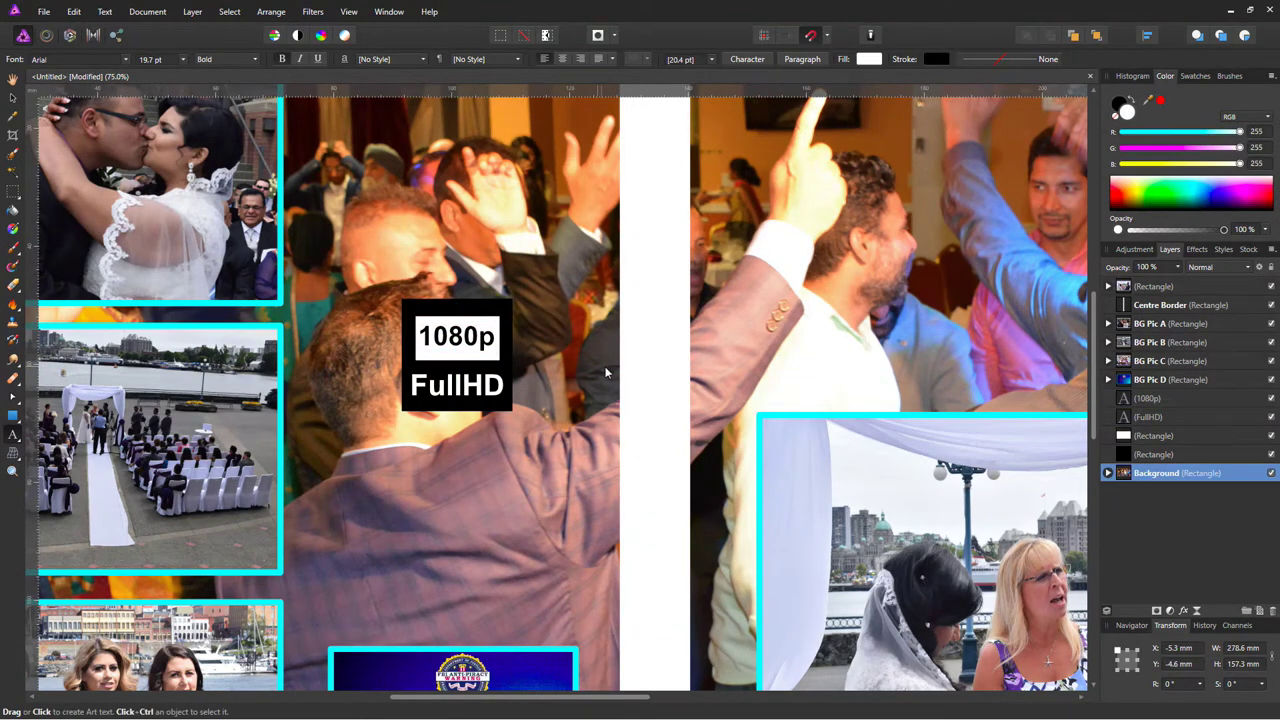
pyautogui.hotkey('ctrl', '0')
# - Add a small cyan 'NN3Studios / Surrey (BC) CA' text block near the spine top
pyautogui.moveTo(479, 220); pyautogui.dragTo(487, 233)
pyautogui.write('NN3Studios')
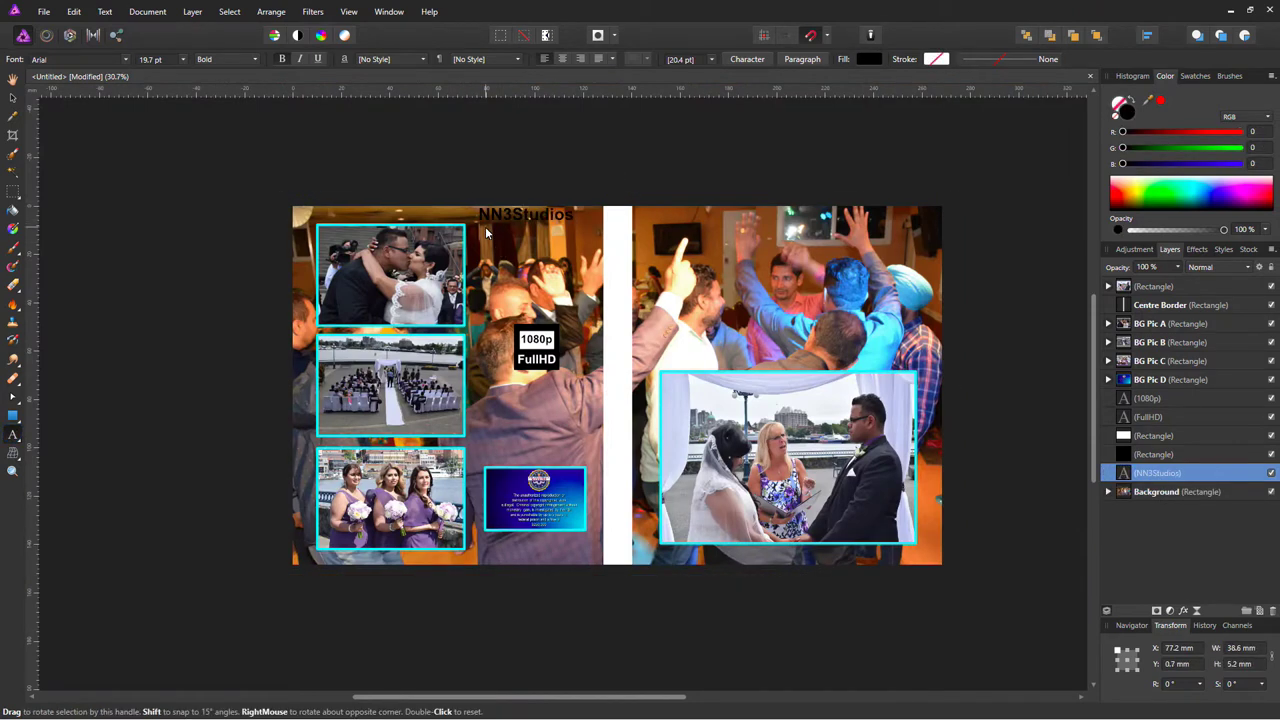
pyautogui.press('Return')
pyautogui.write('Surrey (BC) CA')
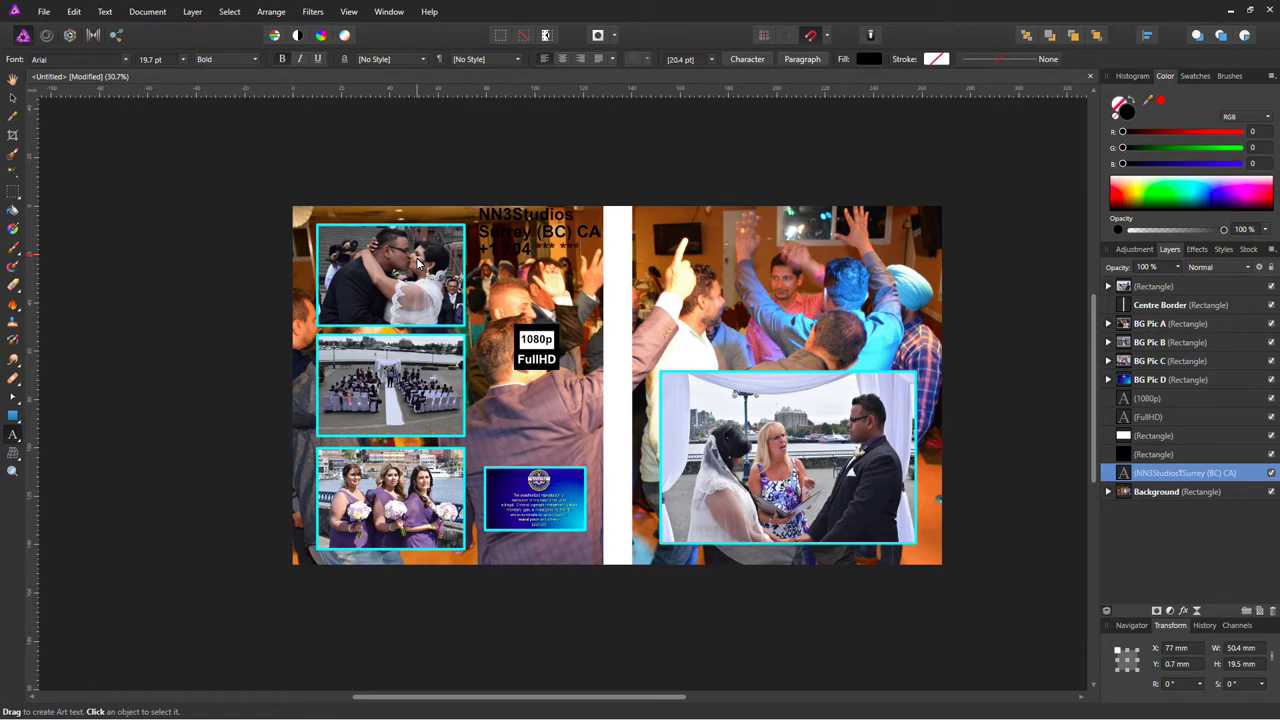
pyautogui.press('Escape')
pyautogui.moveTo(600, 228); pyautogui.dragTo(605, 237)
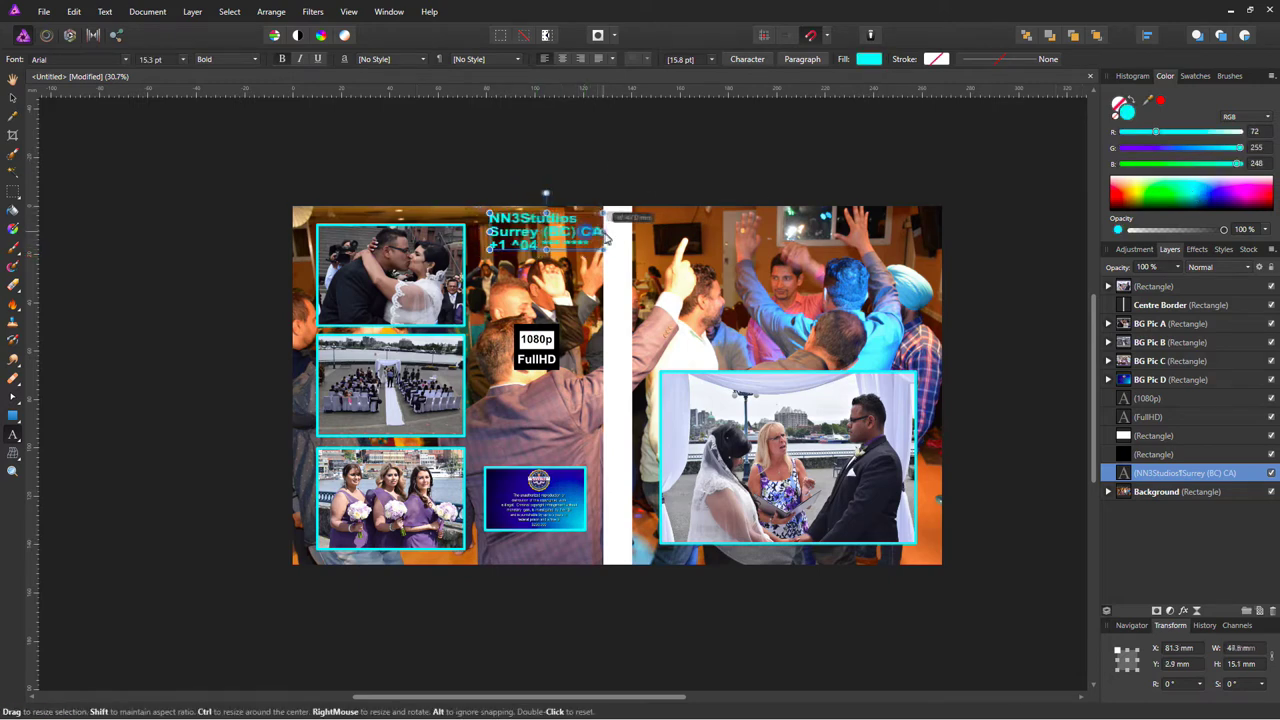
pyautogui.press('Escape')
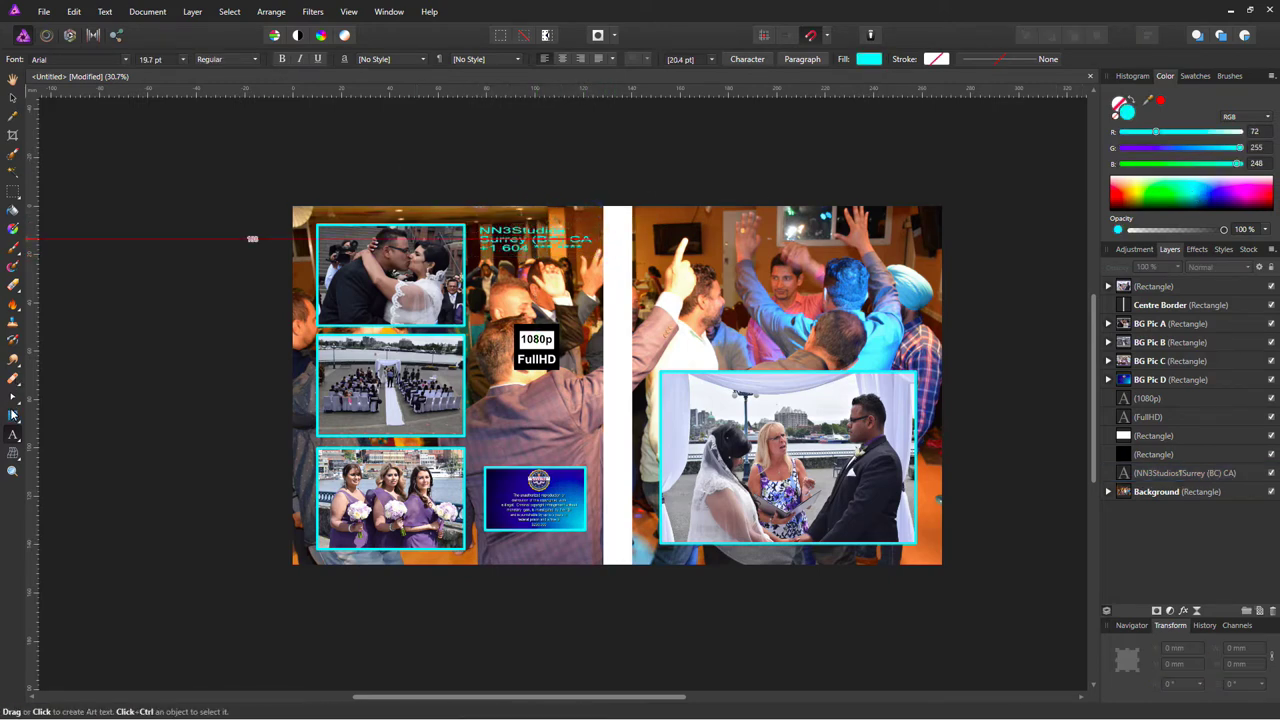
pyautogui.click(12, 416)
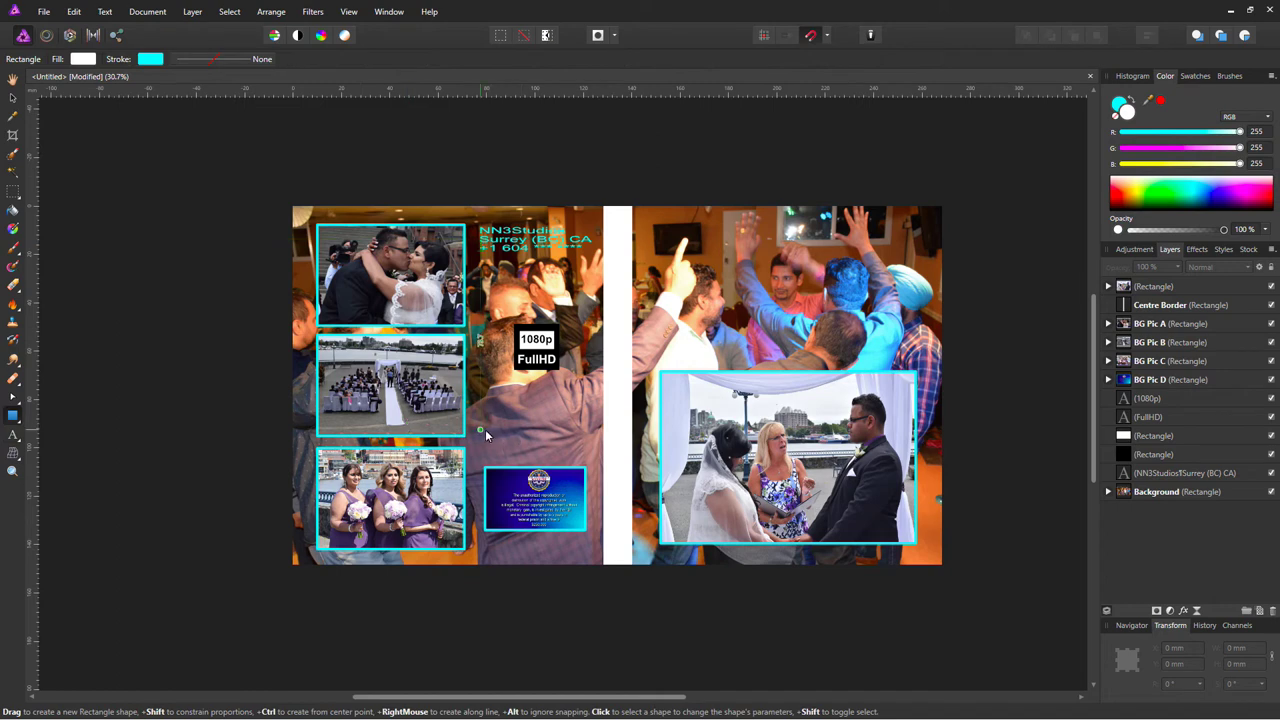
# - Draw a white rectangle under the FullHD square with a 2.5 pt purple outline
pyautogui.moveTo(481, 430); pyautogui.dragTo(590, 459)
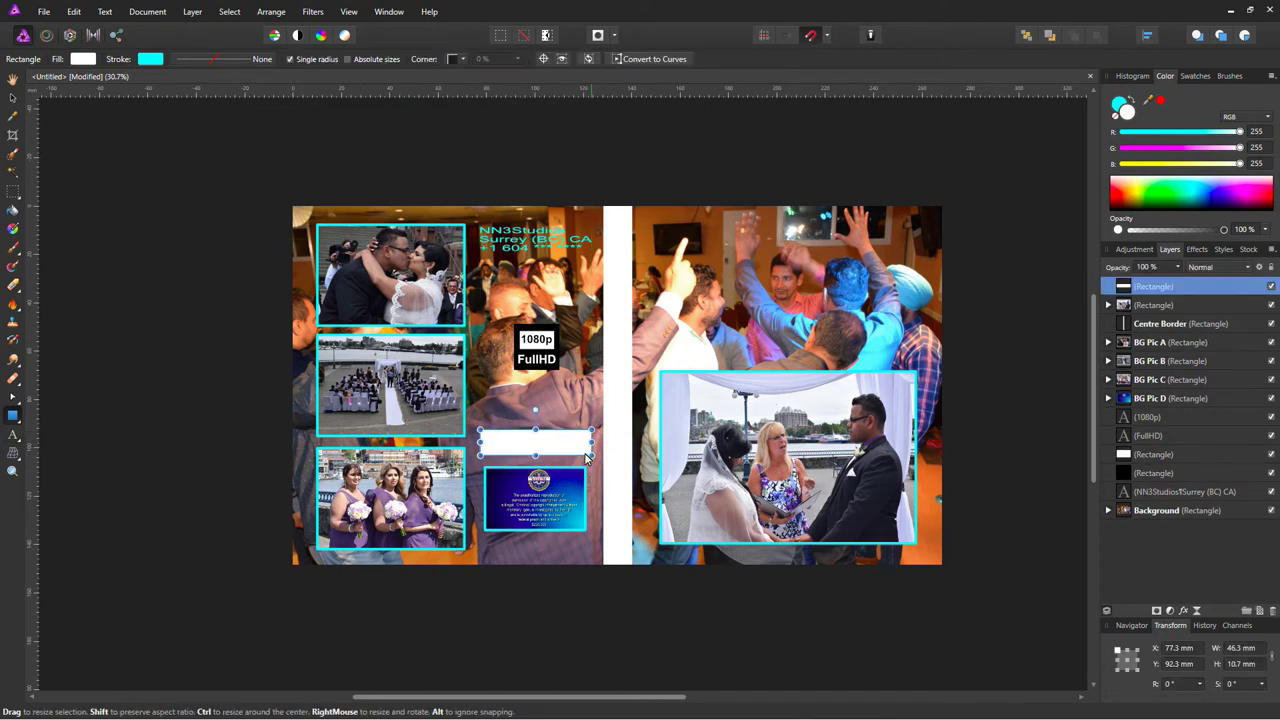
pyautogui.click(224, 63)
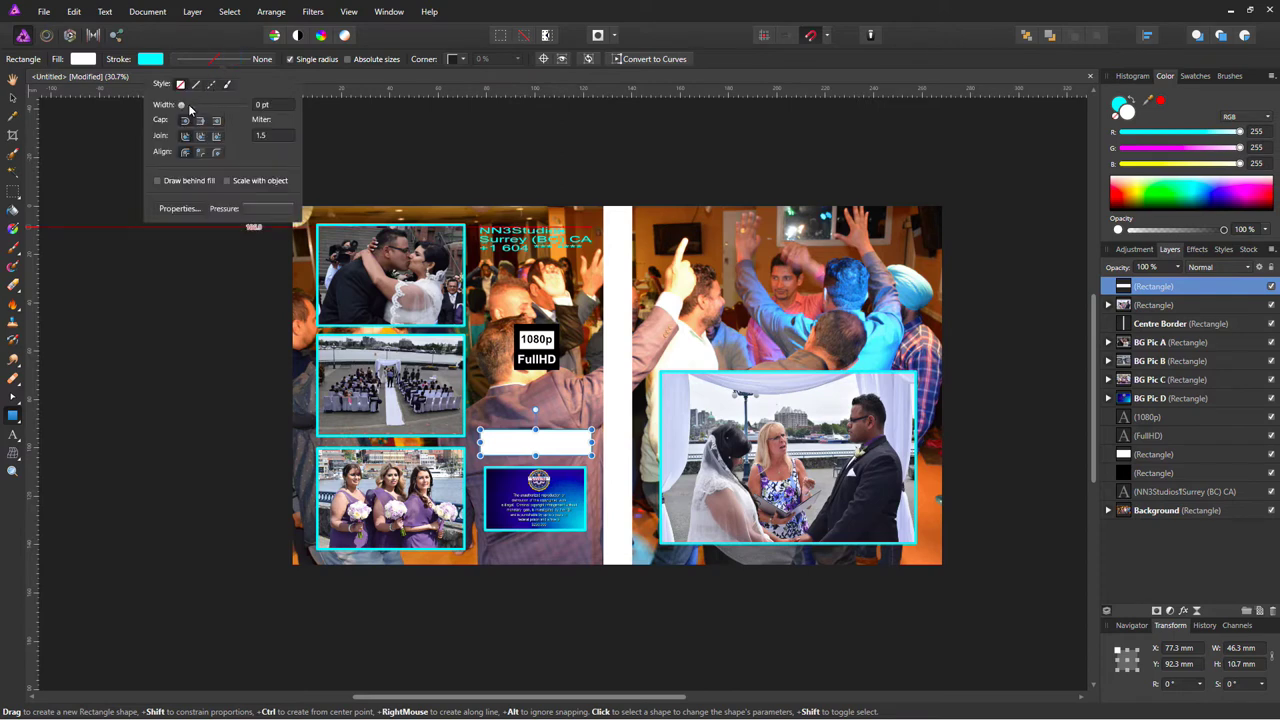
pyautogui.moveTo(189, 107); pyautogui.dragTo(196, 107)
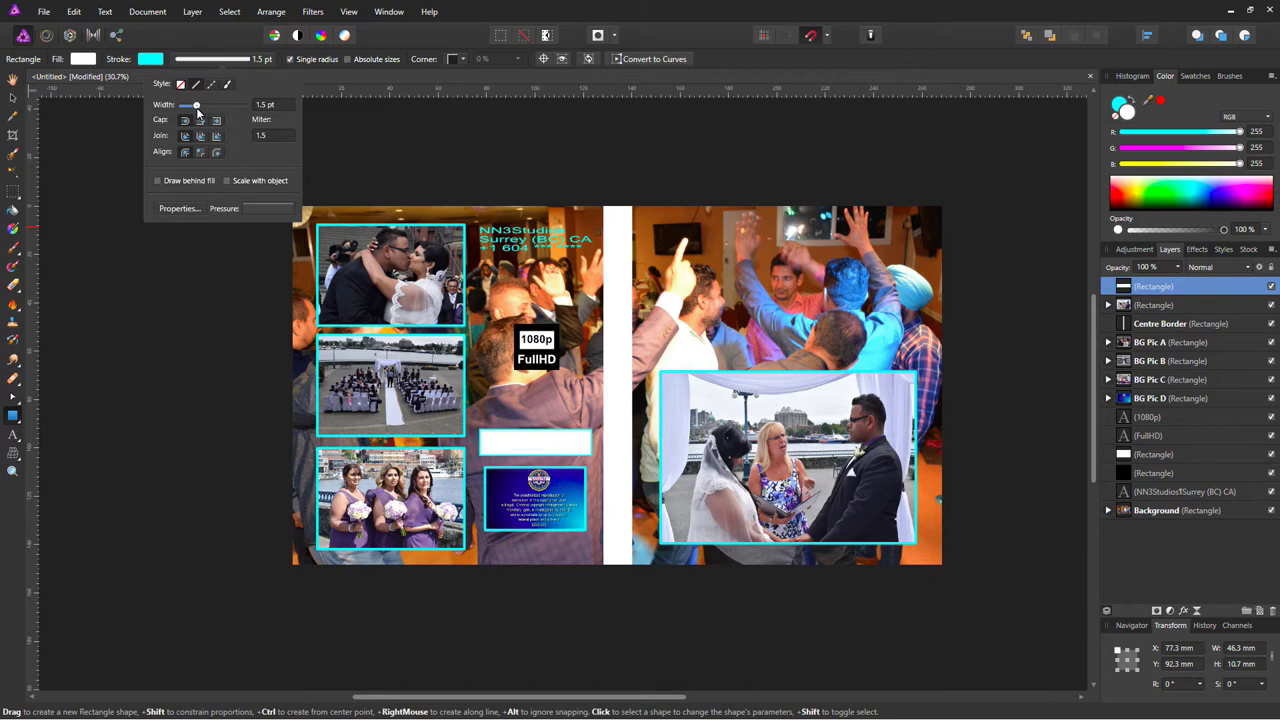
pyautogui.click(152, 60)
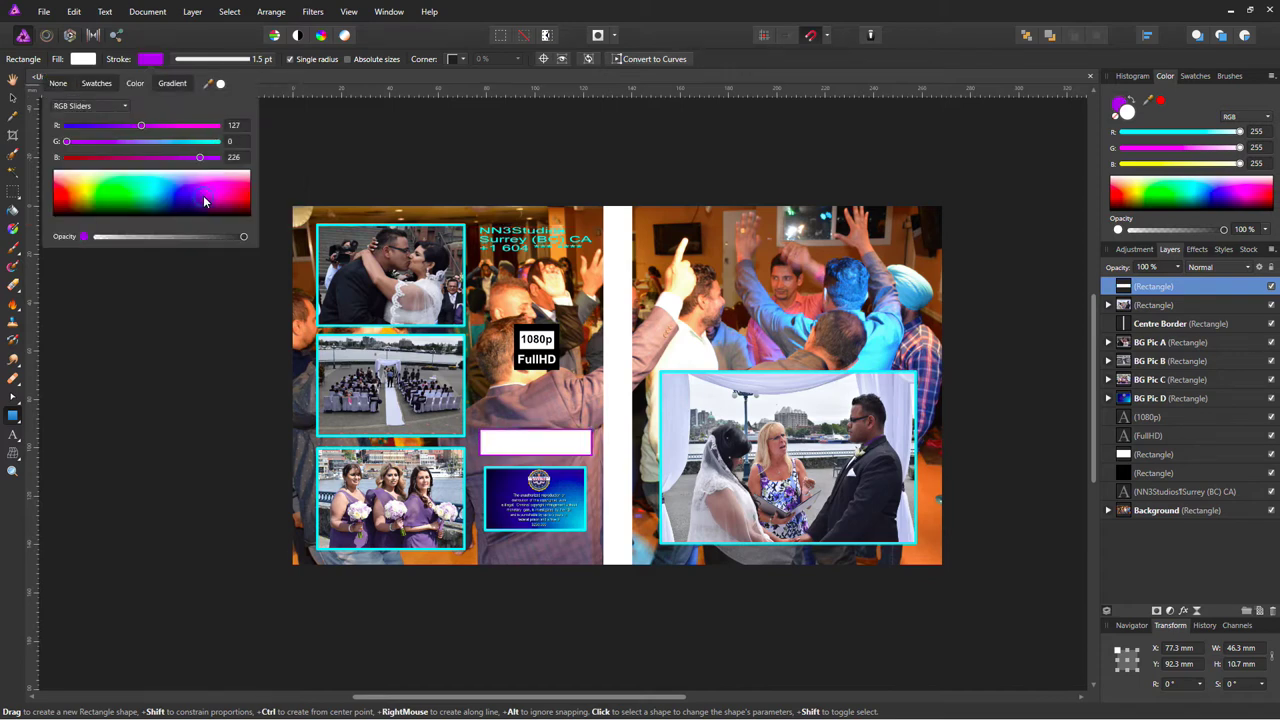
pyautogui.moveTo(190, 187); pyautogui.dragTo(208, 201)
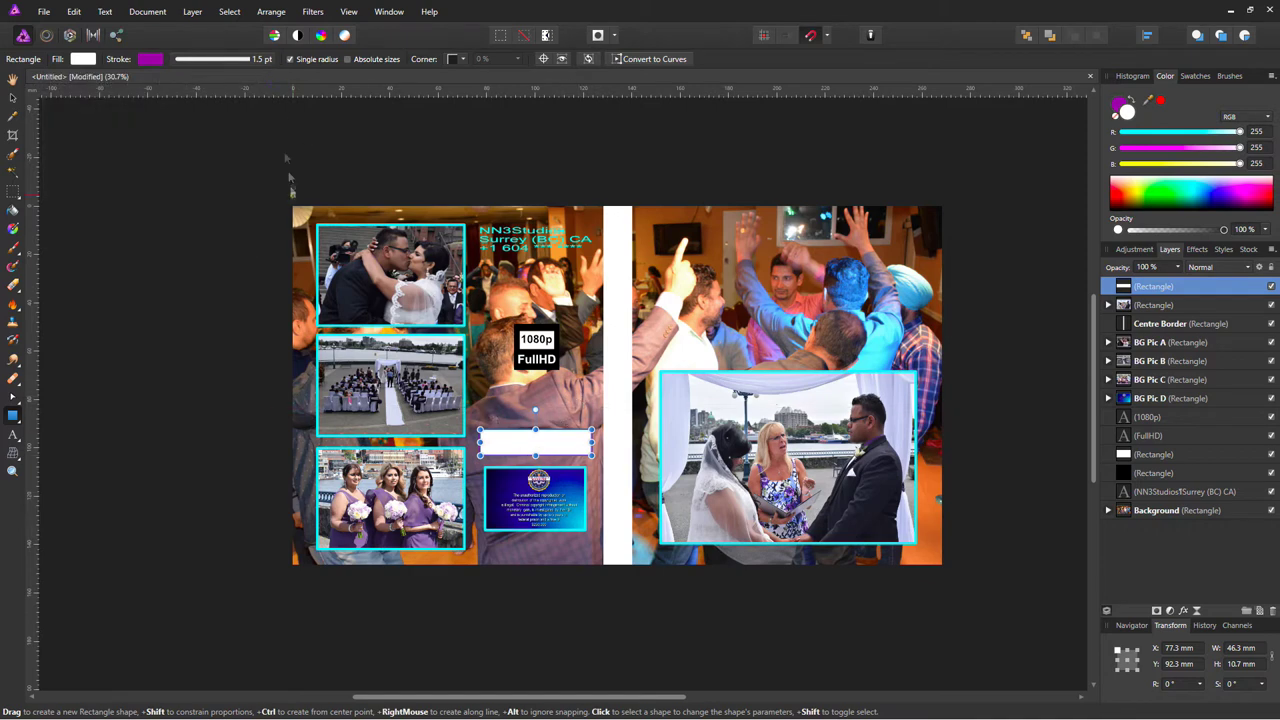
pyautogui.click(235, 59)
pyautogui.moveTo(186, 105); pyautogui.dragTo(198, 105)
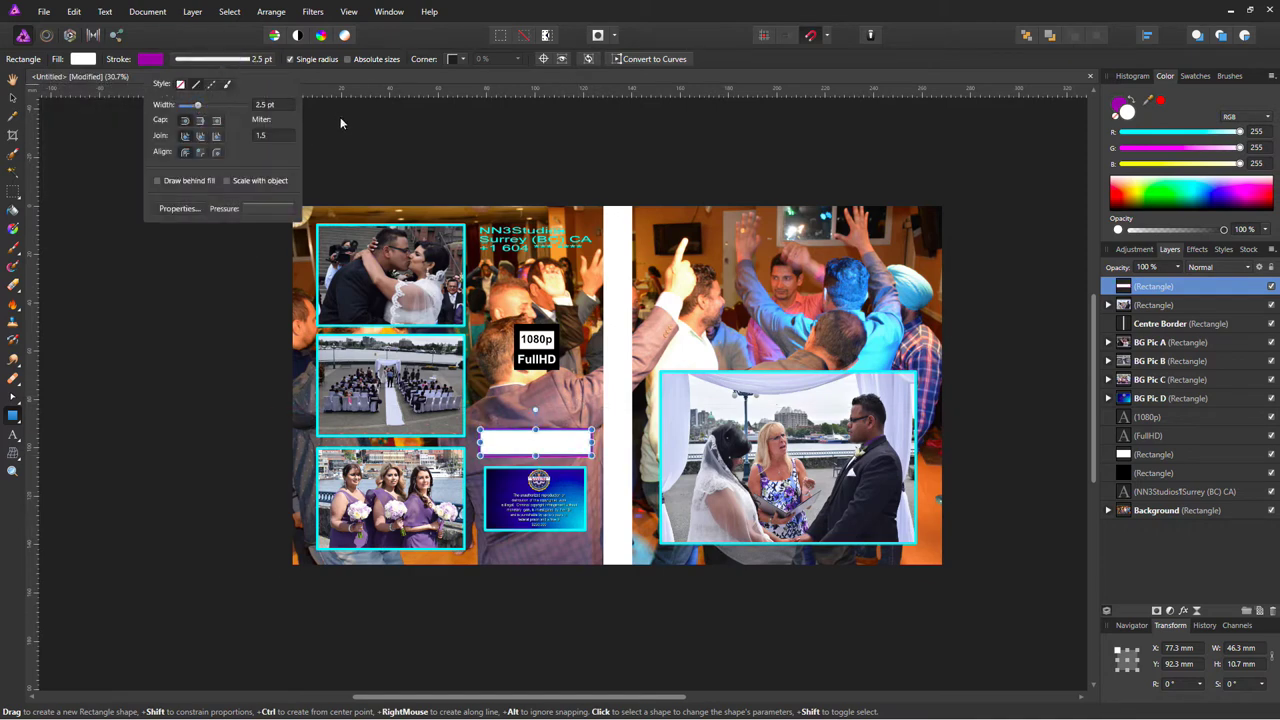
pyautogui.click(330, 73)
pyautogui.click(12, 81)
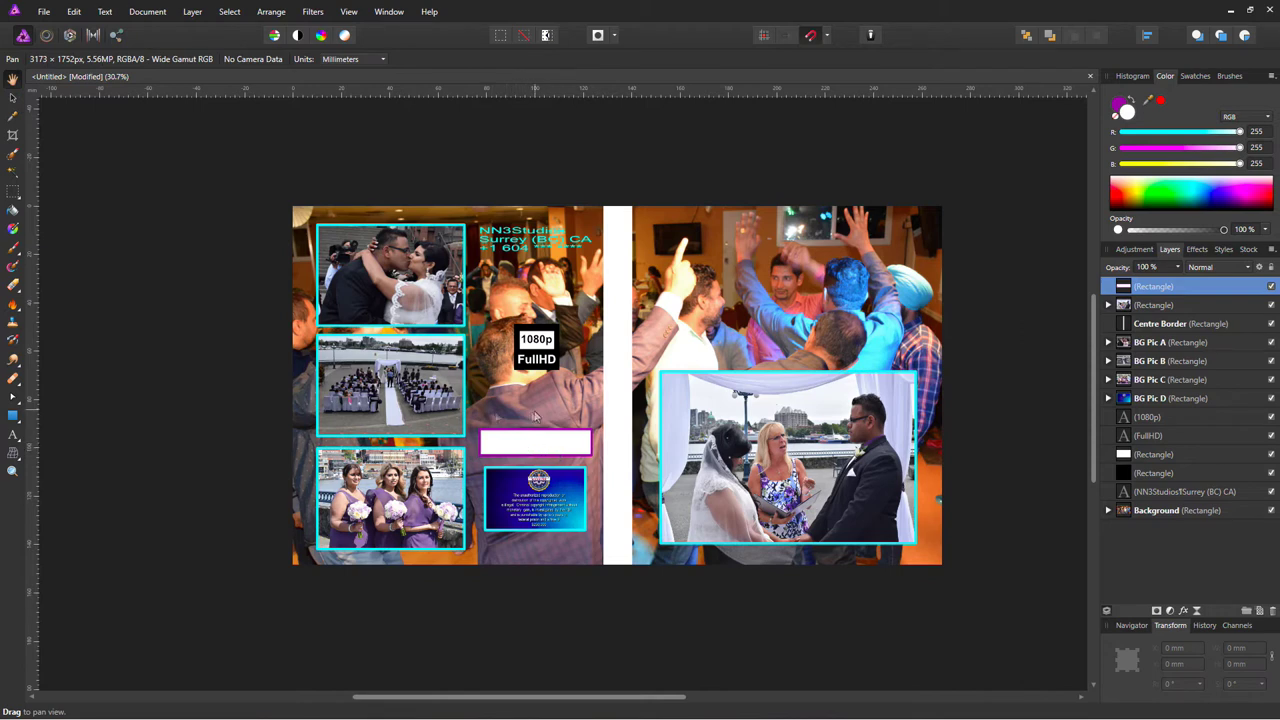
# - Type the spec lines 'Movie - MP4, AVC', 'Format - 1920 x 1080' and 'Code - NTSC' below FullHD
pyautogui.click(12, 434)
pyautogui.click(476, 389)
pyautogui.write('Mo')
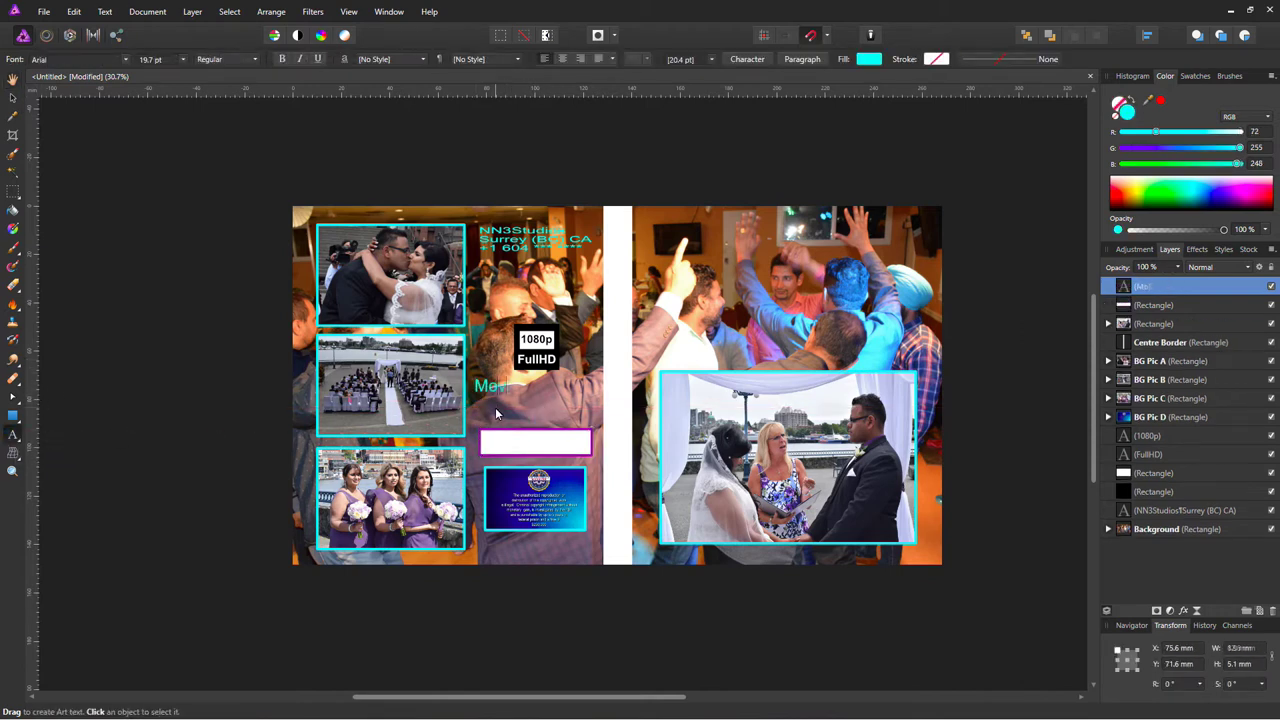
pyautogui.write('vie - MP4, A')
pyautogui.write('V')
pyautogui.write('C')
pyautogui.press('Return')
pyautogui.write('Format -')
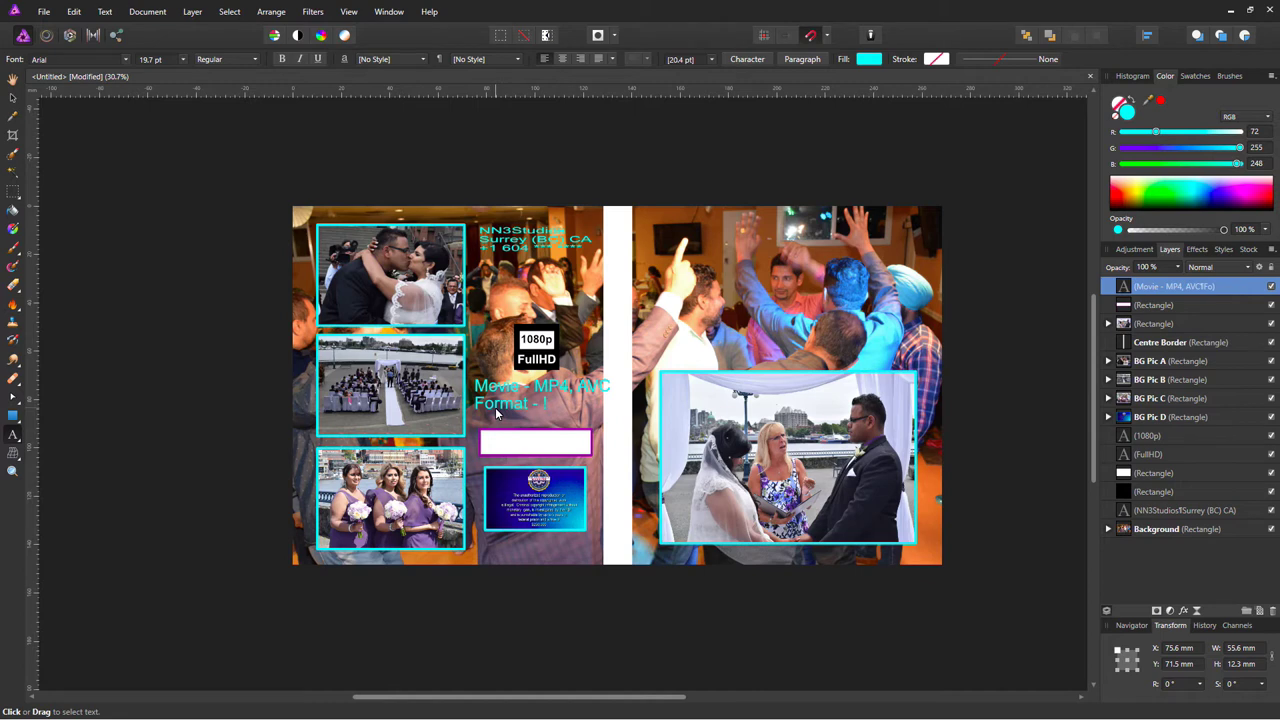
pyautogui.write('19')
pyautogui.write(' 1920')
pyautogui.write(' x 1080')
pyautogui.press('Return')
pyautogui.write('Code - NTS')
pyautogui.write('C')
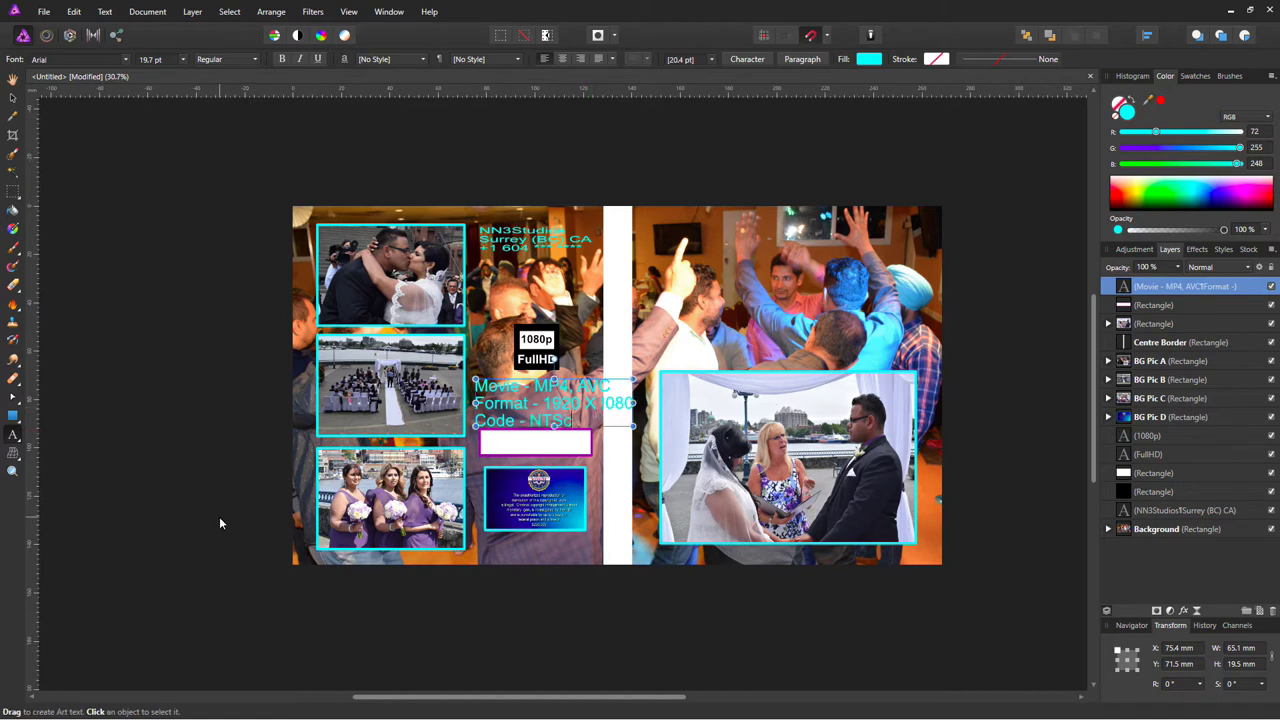
# - Shrink the specs text, colour it dark navy and make it bold
pyautogui.moveTo(632, 428)
pyautogui.mouseDown()
pyautogui.moveTo(562, 404)
pyautogui.moveTo(566, 389)
pyautogui.mouseUp()
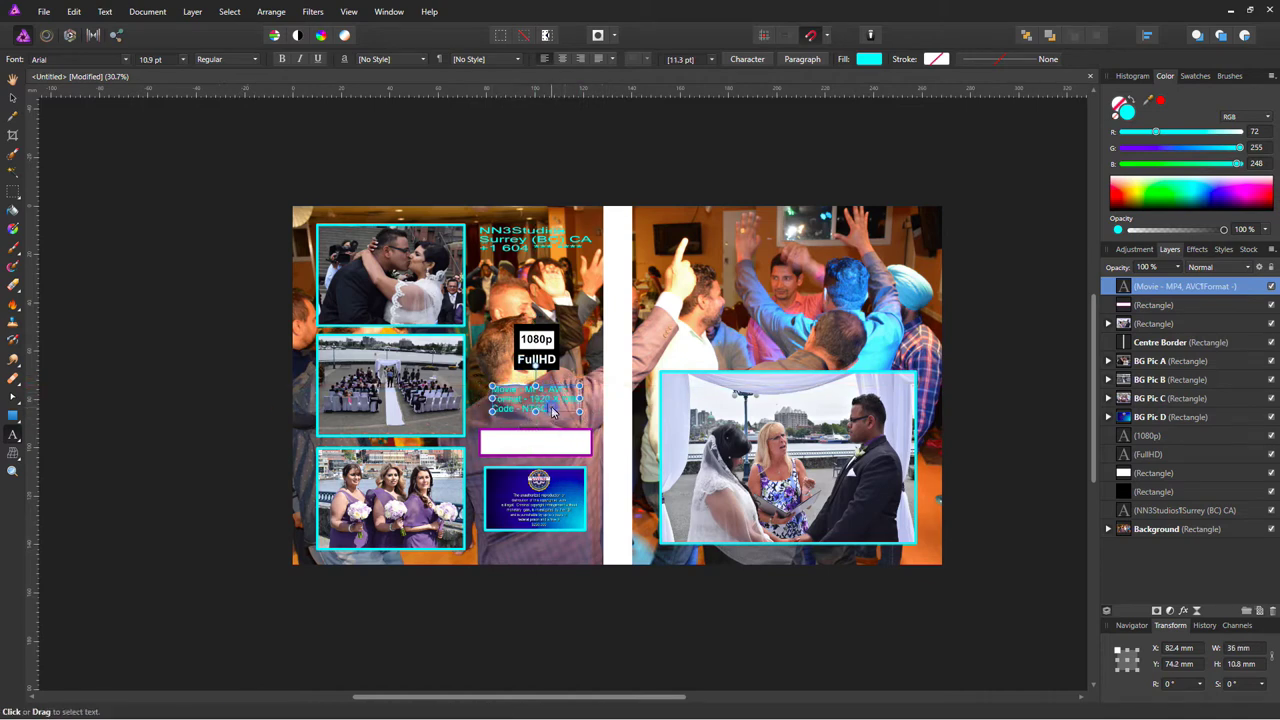
pyautogui.moveTo(1198, 185); pyautogui.dragTo(1206, 208)
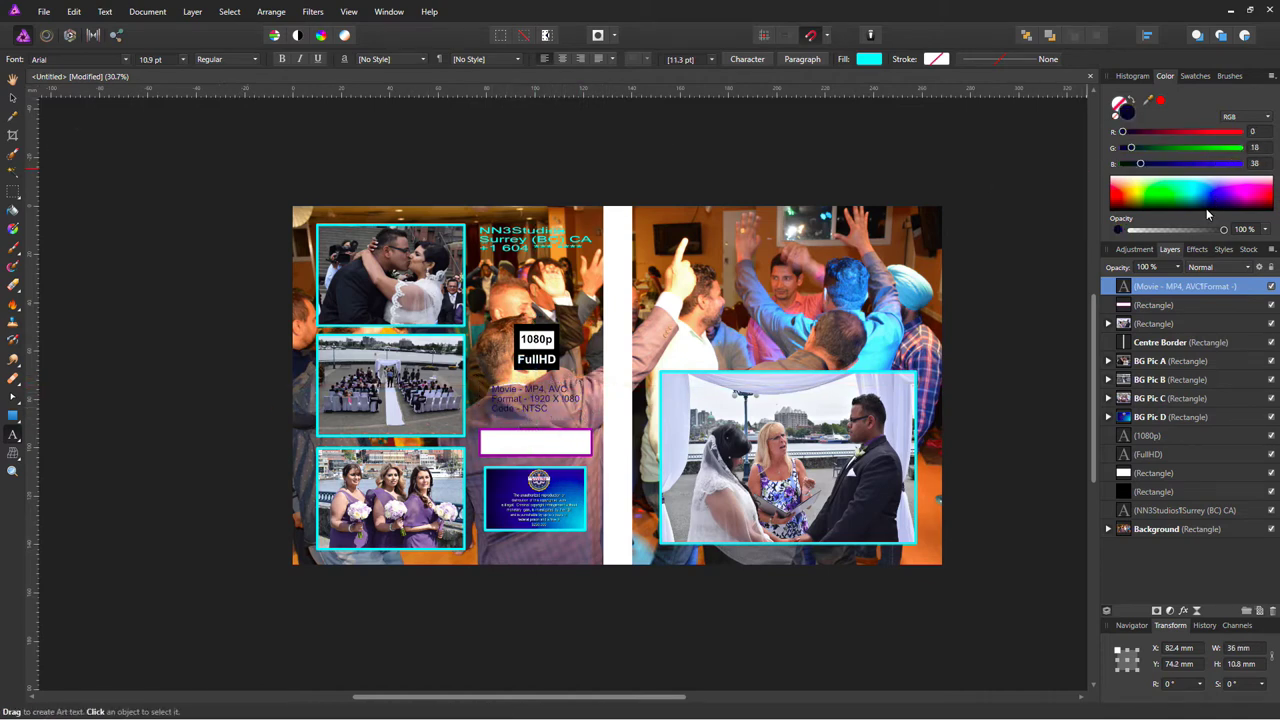
pyautogui.click(230, 59)
pyautogui.click(220, 103)
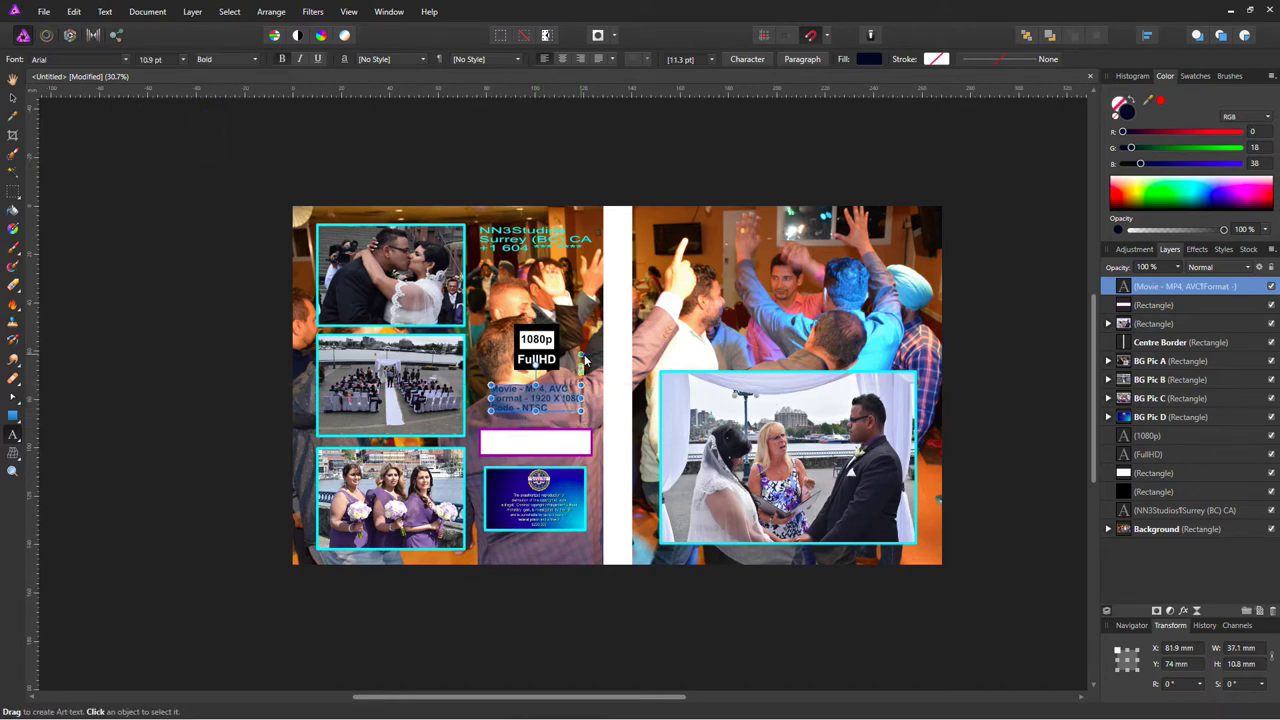
pyautogui.keyDown('ctrl'); pyautogui.click(582, 369); pyautogui.keyUp('ctrl')
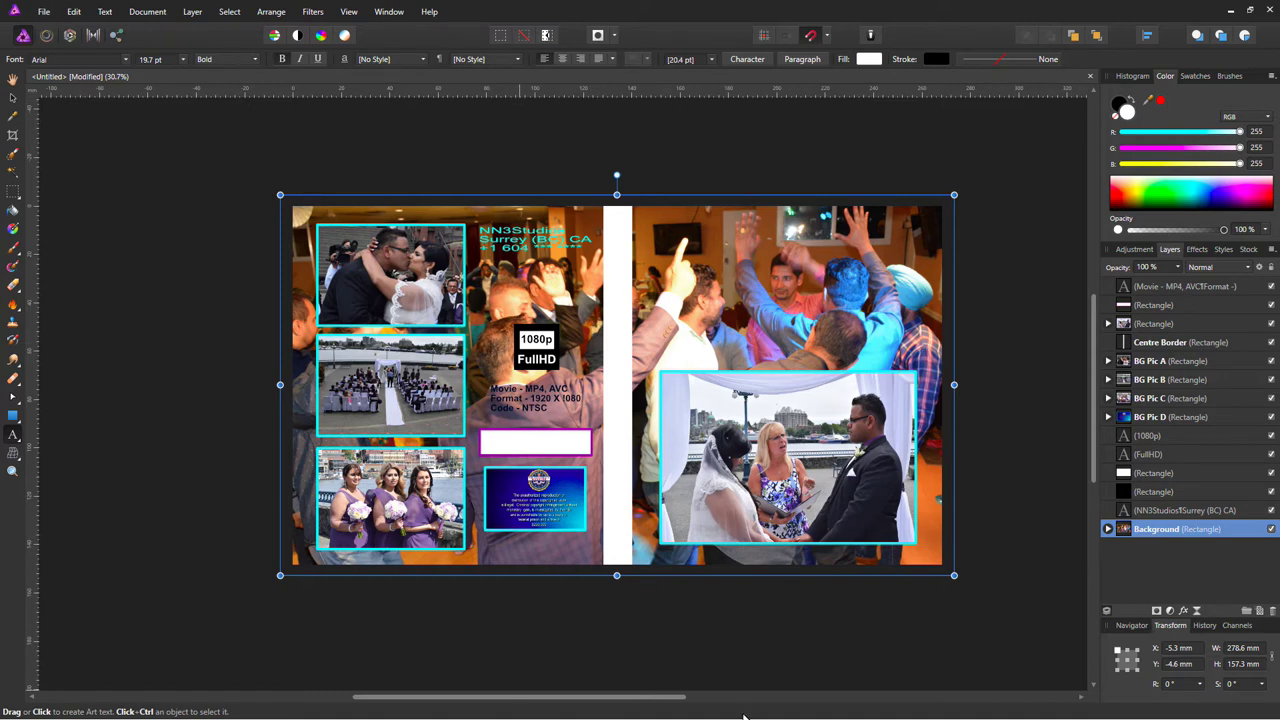
# - Finish the 'Audio - 5.1 Dolby Digital, 2.0 Digital Stereo' text in regular weight and shrink it
pyautogui.hotkey('ctrl', 'z')
pyautogui.write('Audio- 5.1 D')
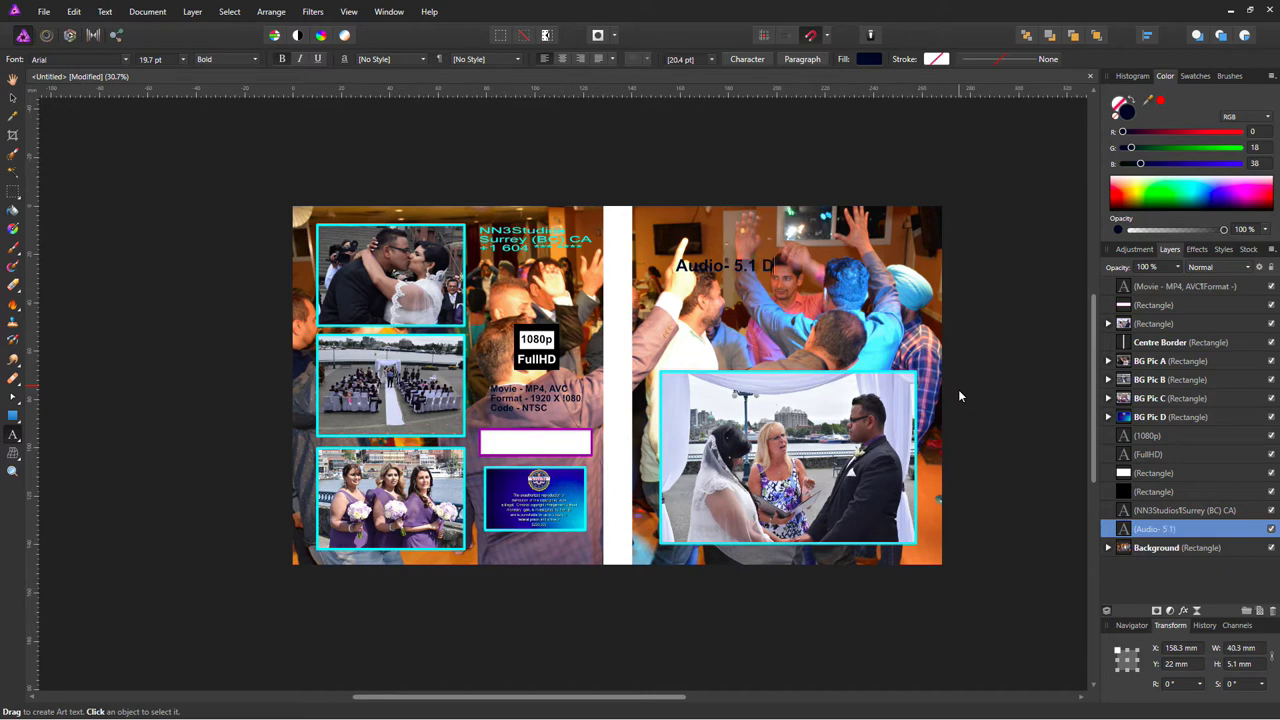
pyautogui.write('olby Di')
pyautogui.write('gital')
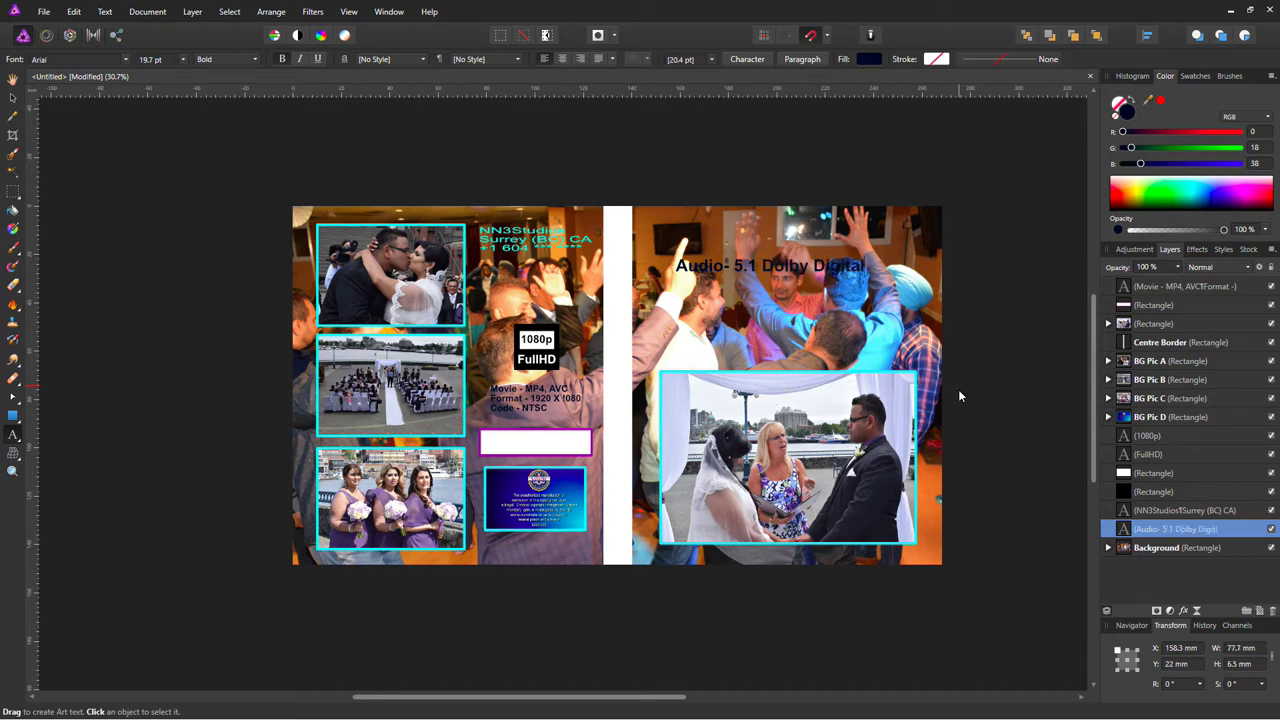
pyautogui.write('. 2.0')
pyautogui.write(' Digital S')
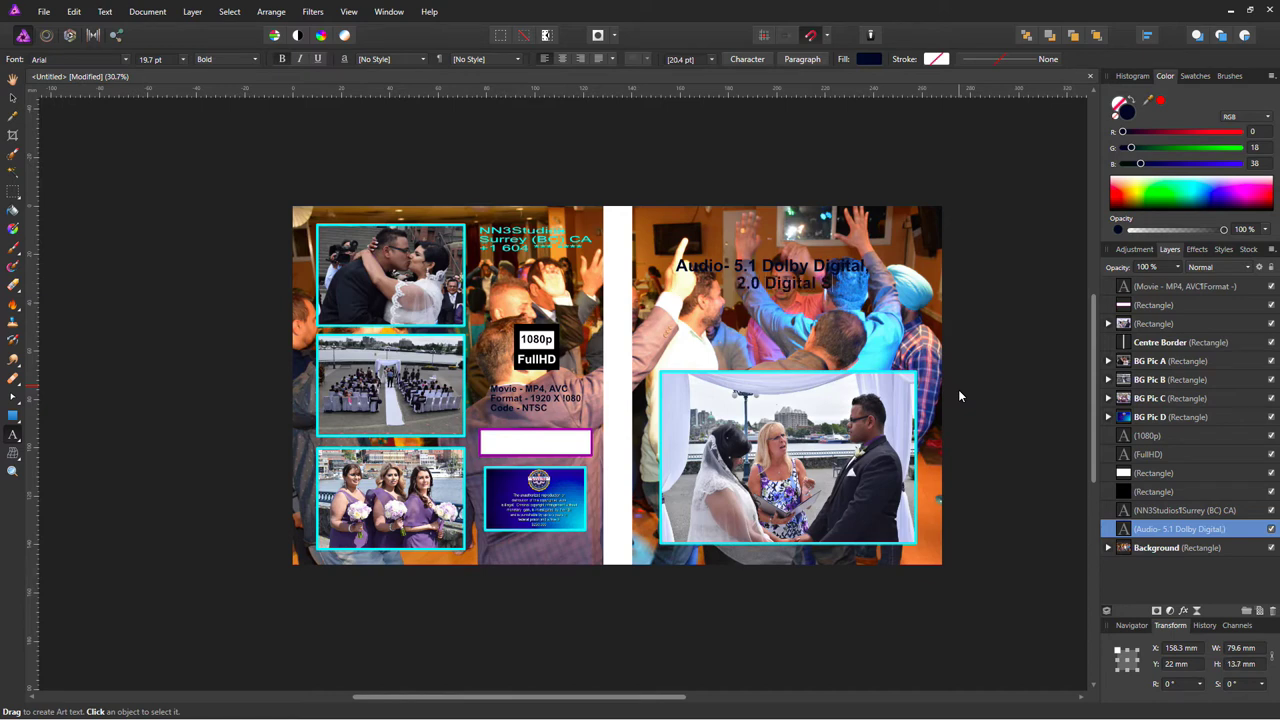
pyautogui.write('tereo')
pyautogui.hotkey('ctrl', 'a')
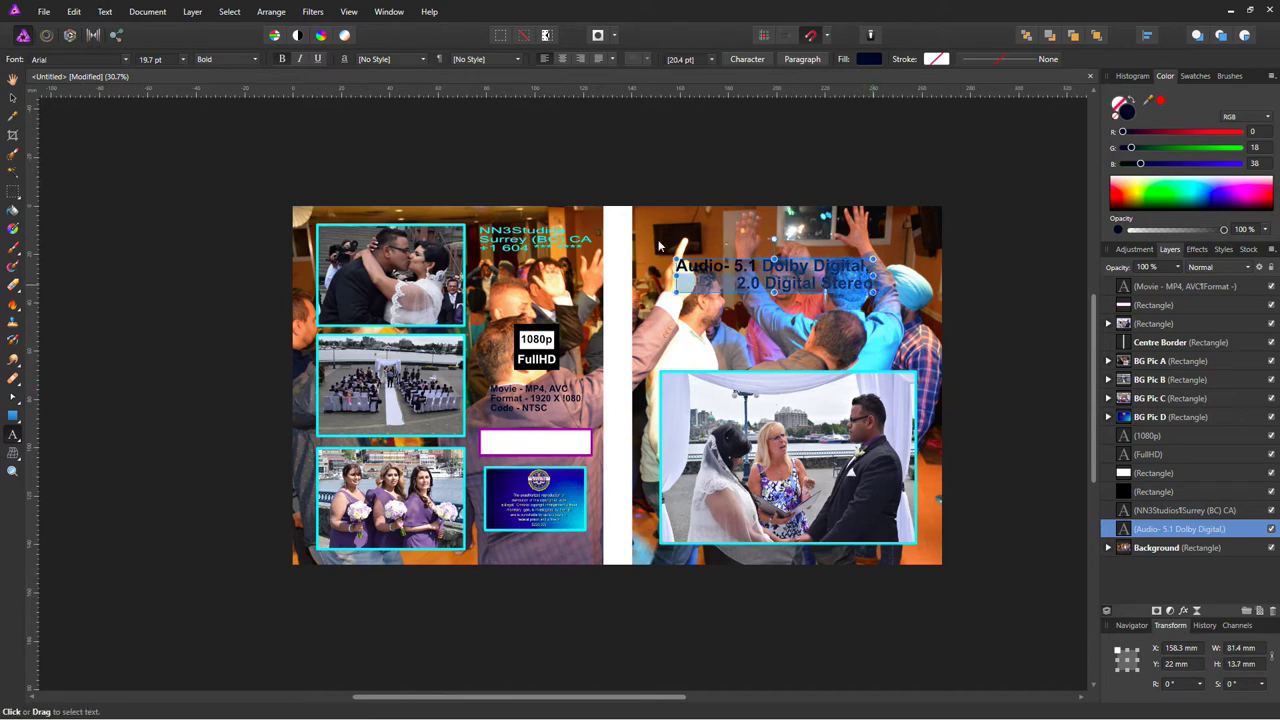
pyautogui.click(220, 60)
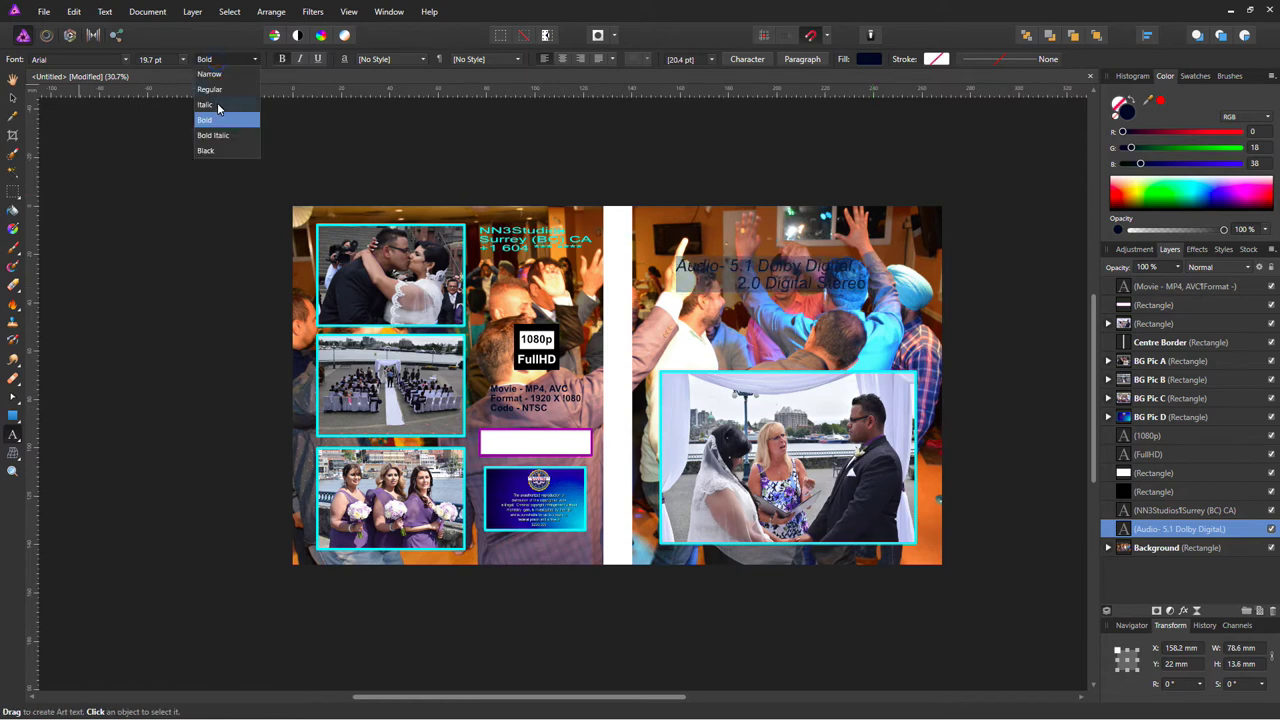
pyautogui.click(210, 89)
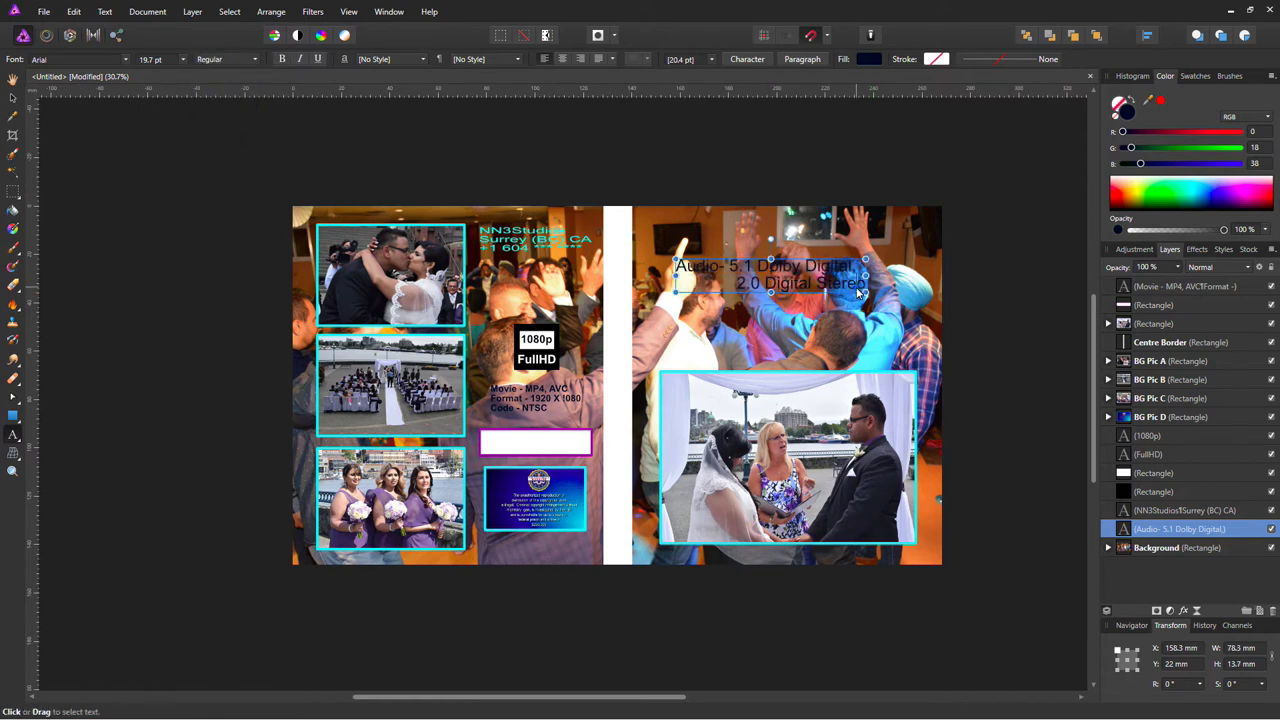
pyautogui.moveTo(866, 294)
pyautogui.mouseDown()
pyautogui.moveTo(762, 272)
pyautogui.moveTo(571, 407)
pyautogui.moveTo(563, 437)
pyautogui.mouseUp()
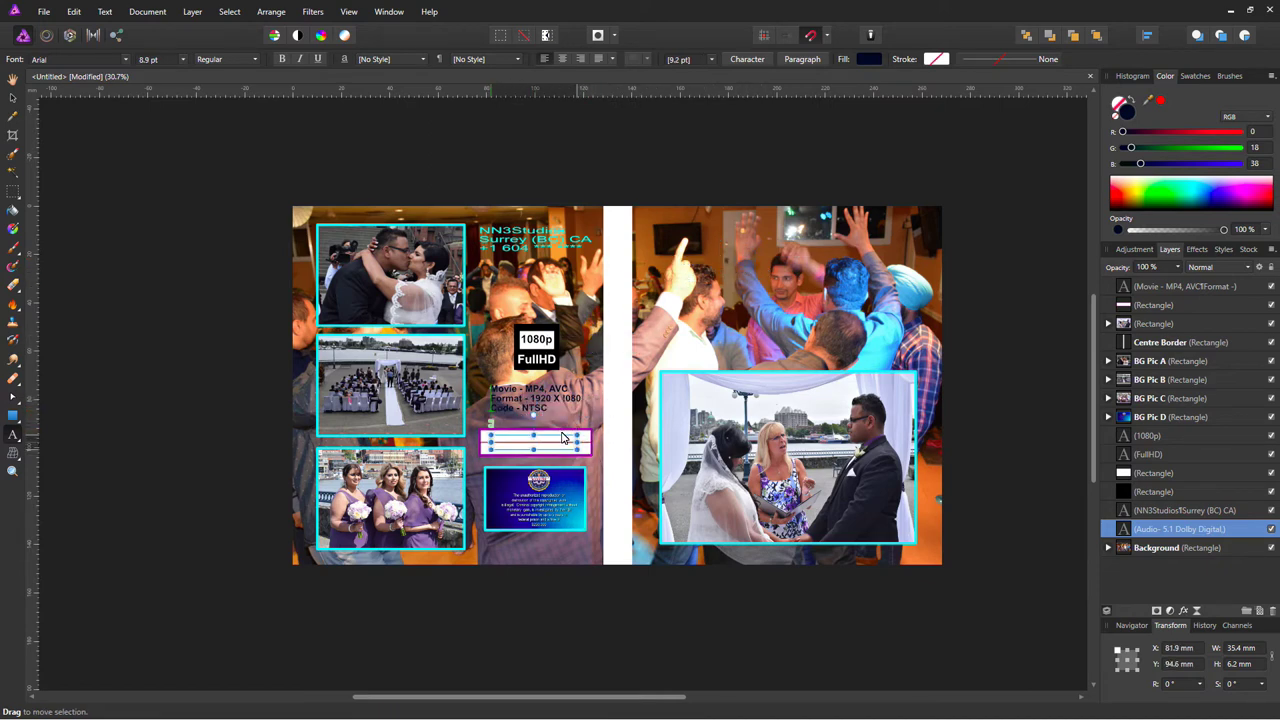
# - Nest the white rectangle layer inside the Audio text layer so it shows white
pyautogui.click(1153, 305)
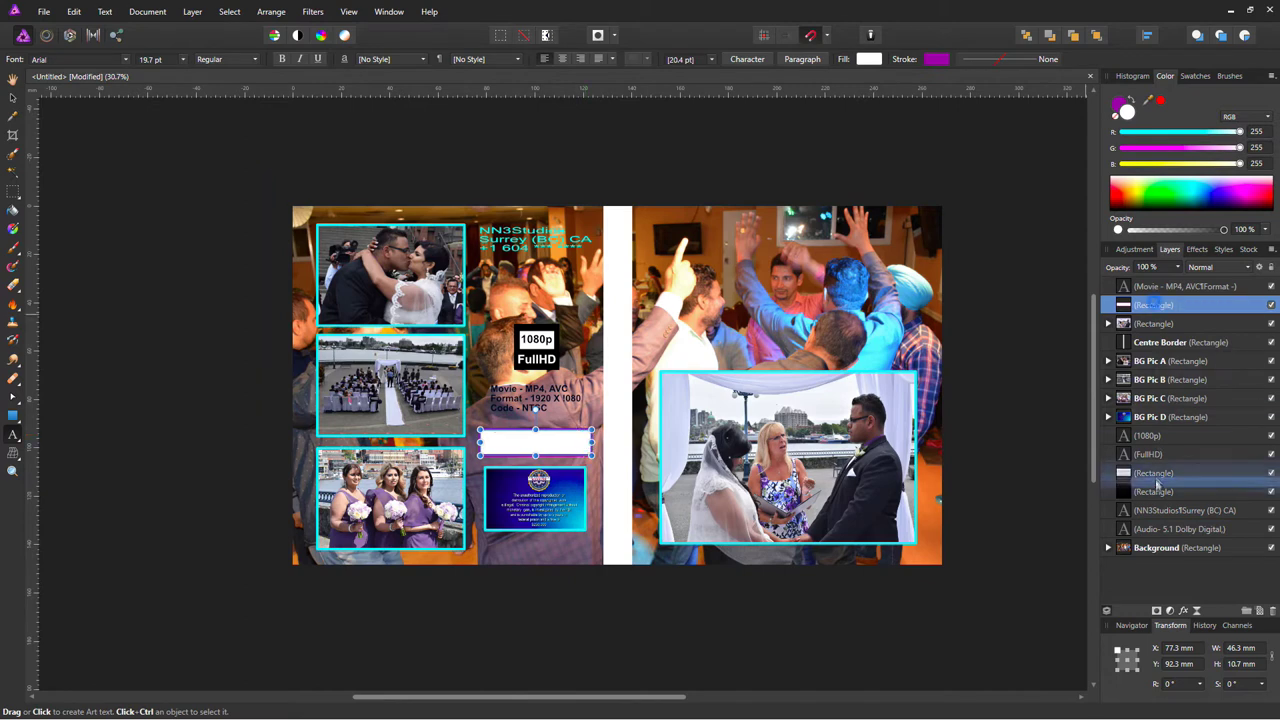
pyautogui.moveTo(1160, 540); pyautogui.dragTo(1160, 538)
pyautogui.click(520, 603)
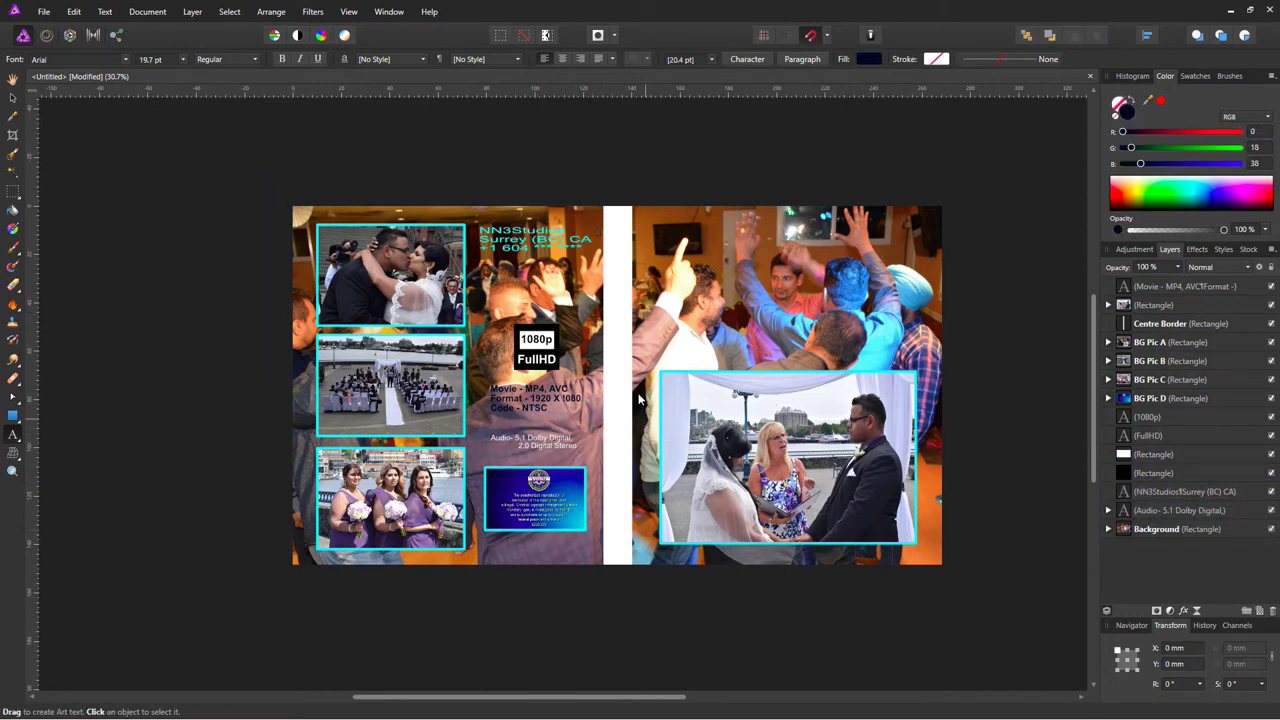
pyautogui.click(44, 12)
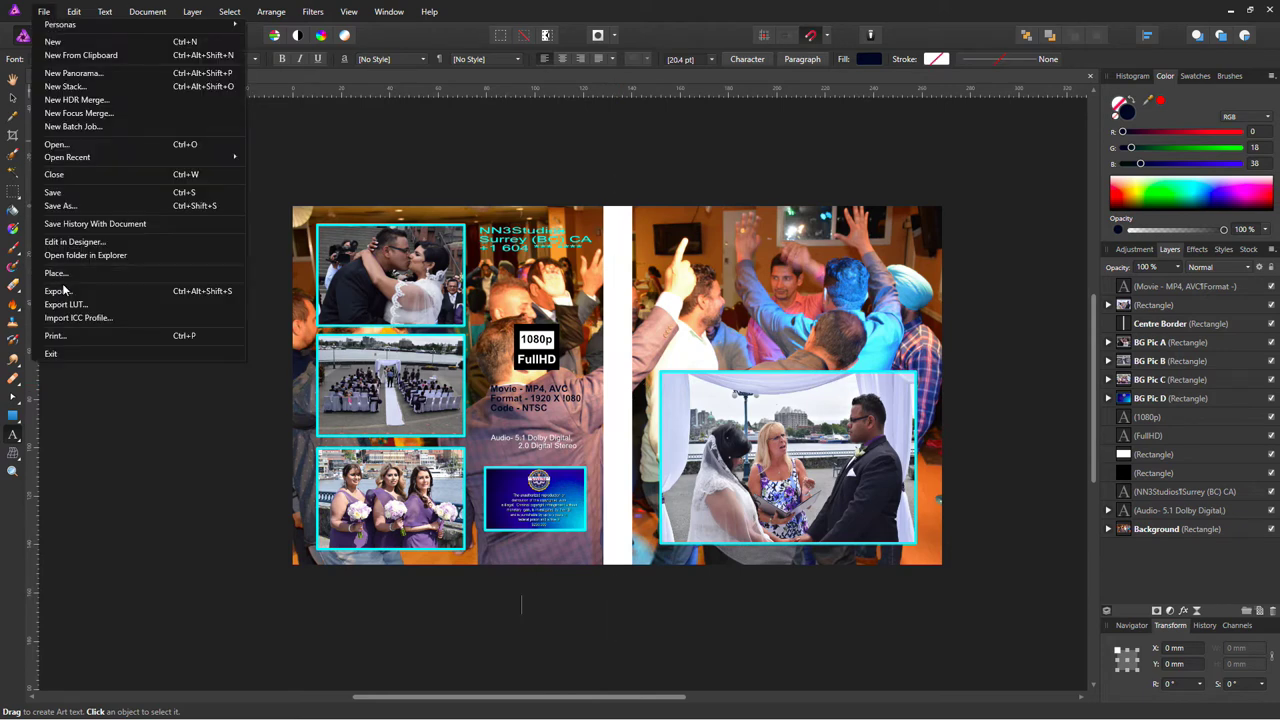
# - Place the Blu-ray_Disc image onto the white centre spine strip
pyautogui.click(612, 230)
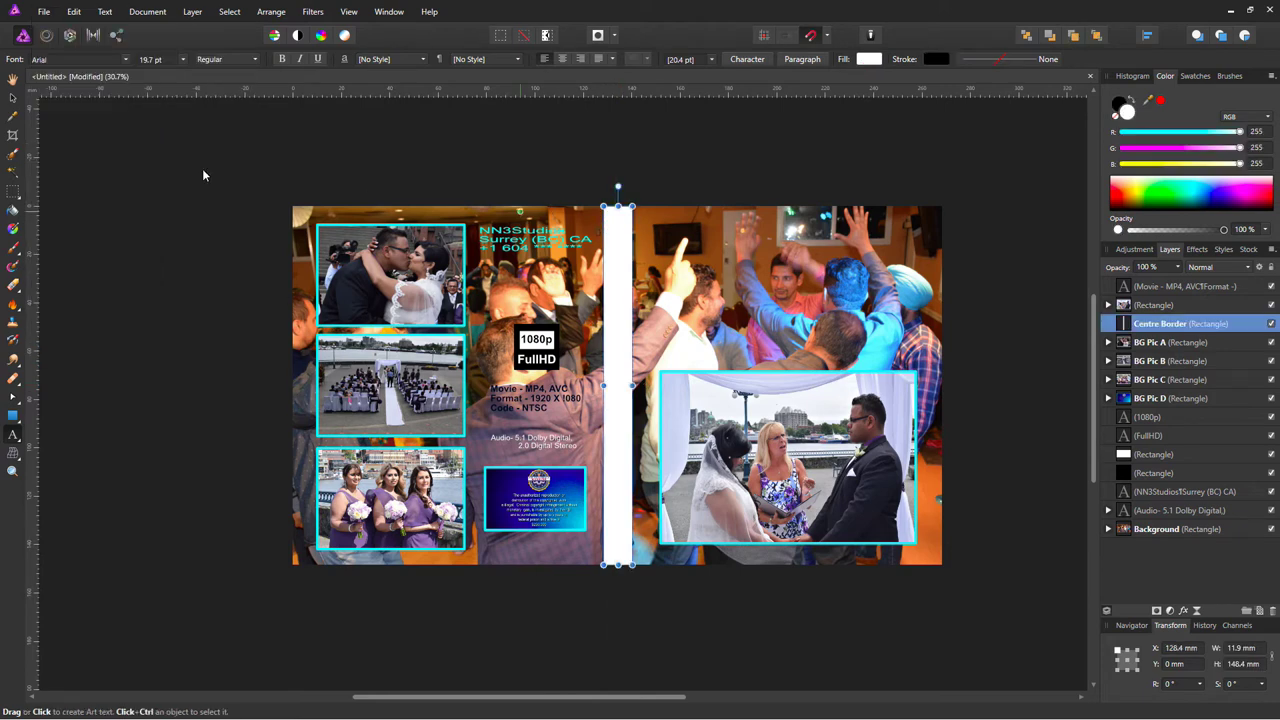
pyautogui.click(42, 14)
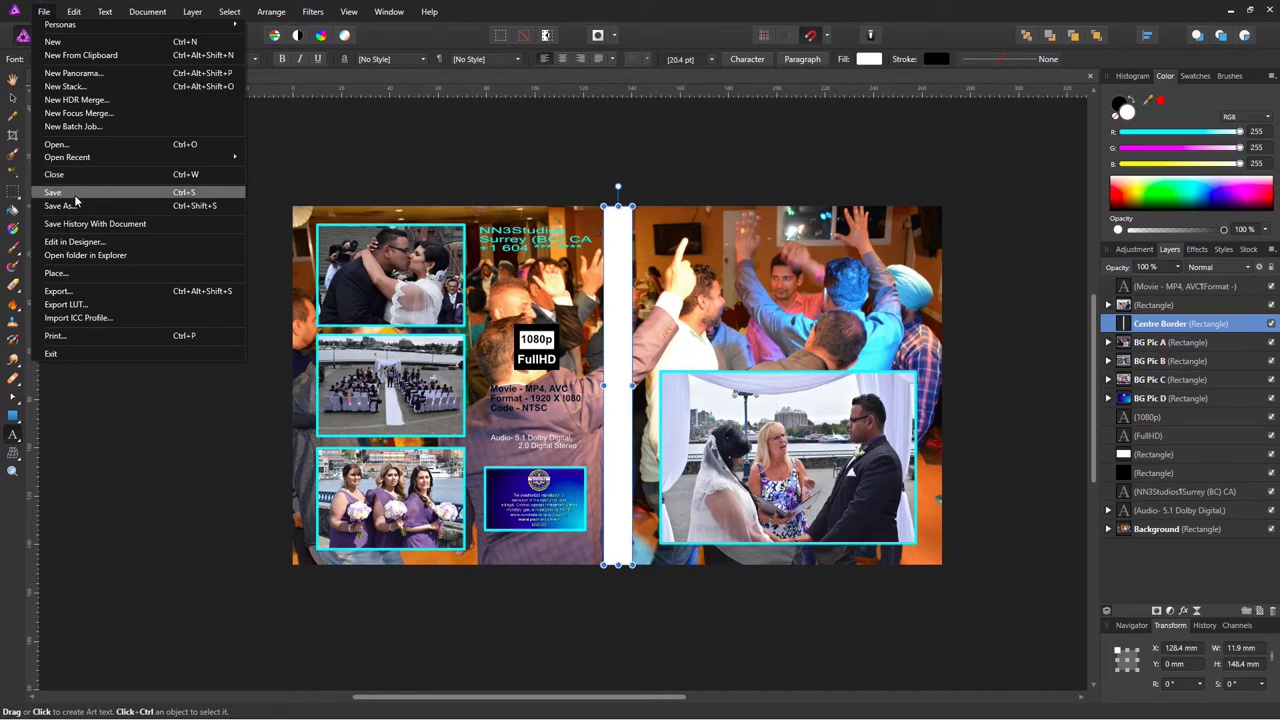
pyautogui.click(78, 273)
pyautogui.click(612, 259)
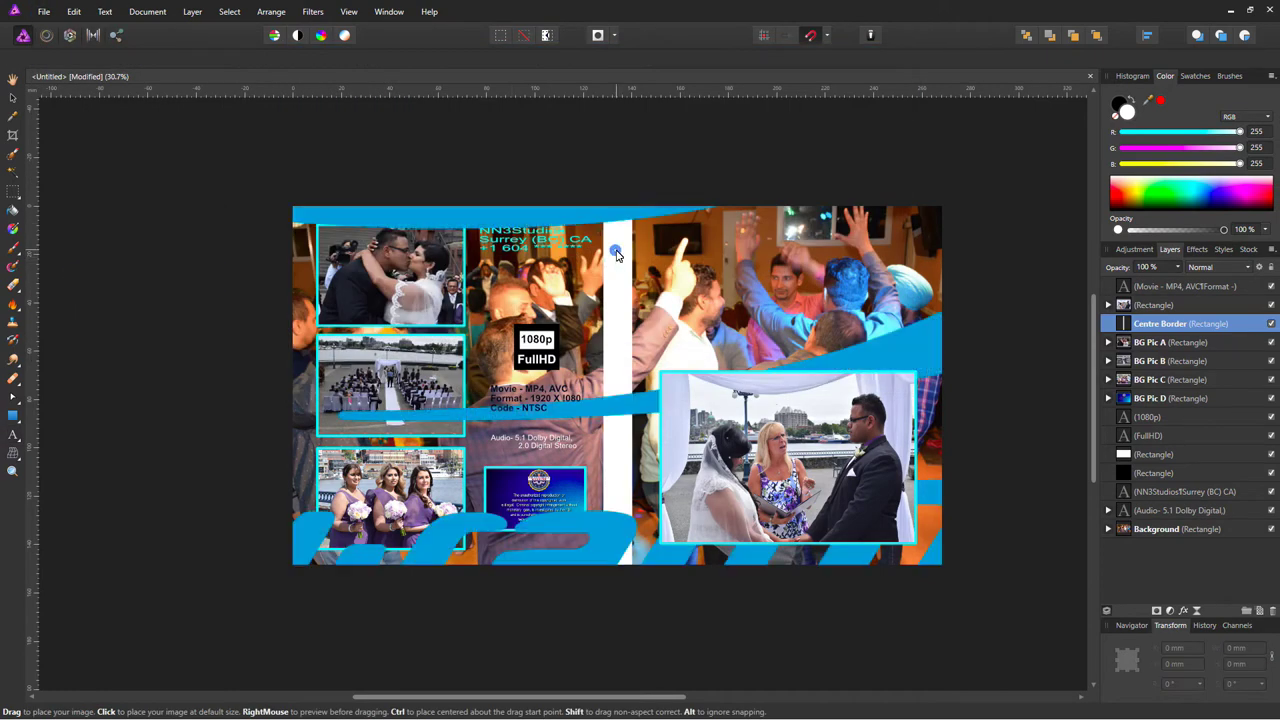
pyautogui.scroll(-2, 724, 430)
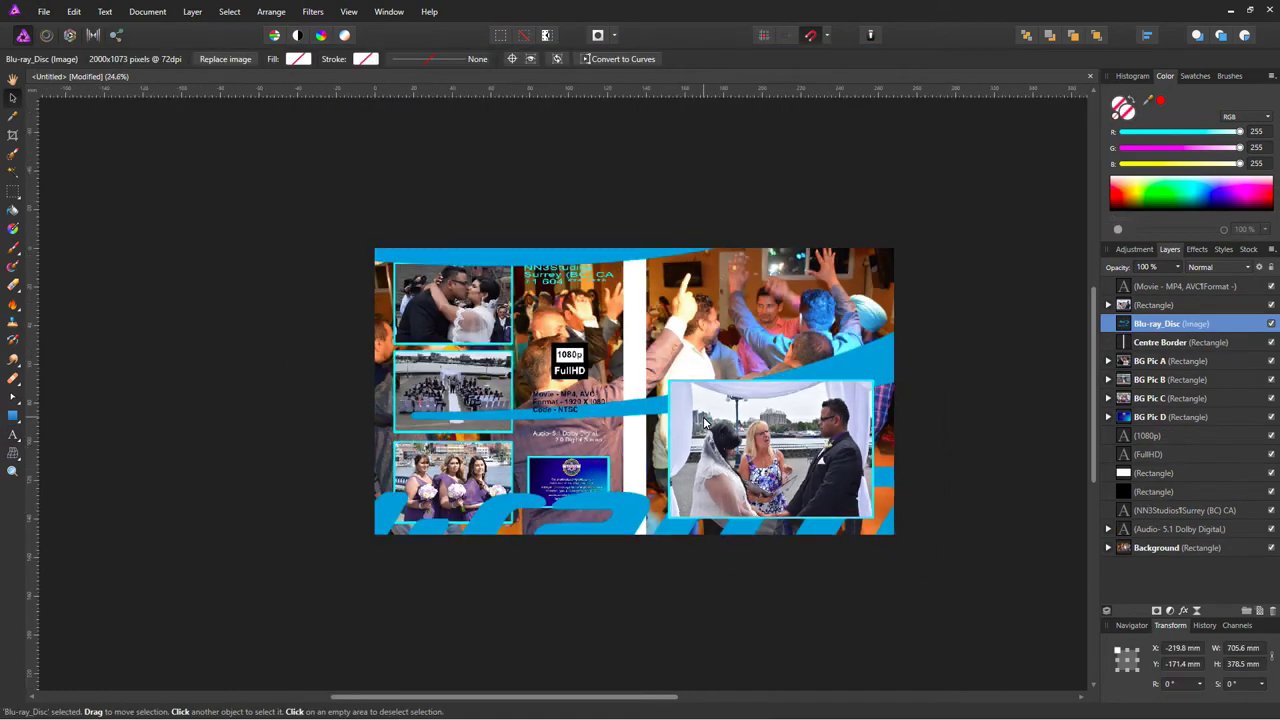
pyautogui.scroll(-4, 724, 430)
# - Shrink the Blu-ray image to a small logo at the top of the spine
pyautogui.moveTo(904, 492)
pyautogui.mouseDown()
pyautogui.moveTo(483, 273)
pyautogui.moveTo(680, 360)
pyautogui.mouseUp()
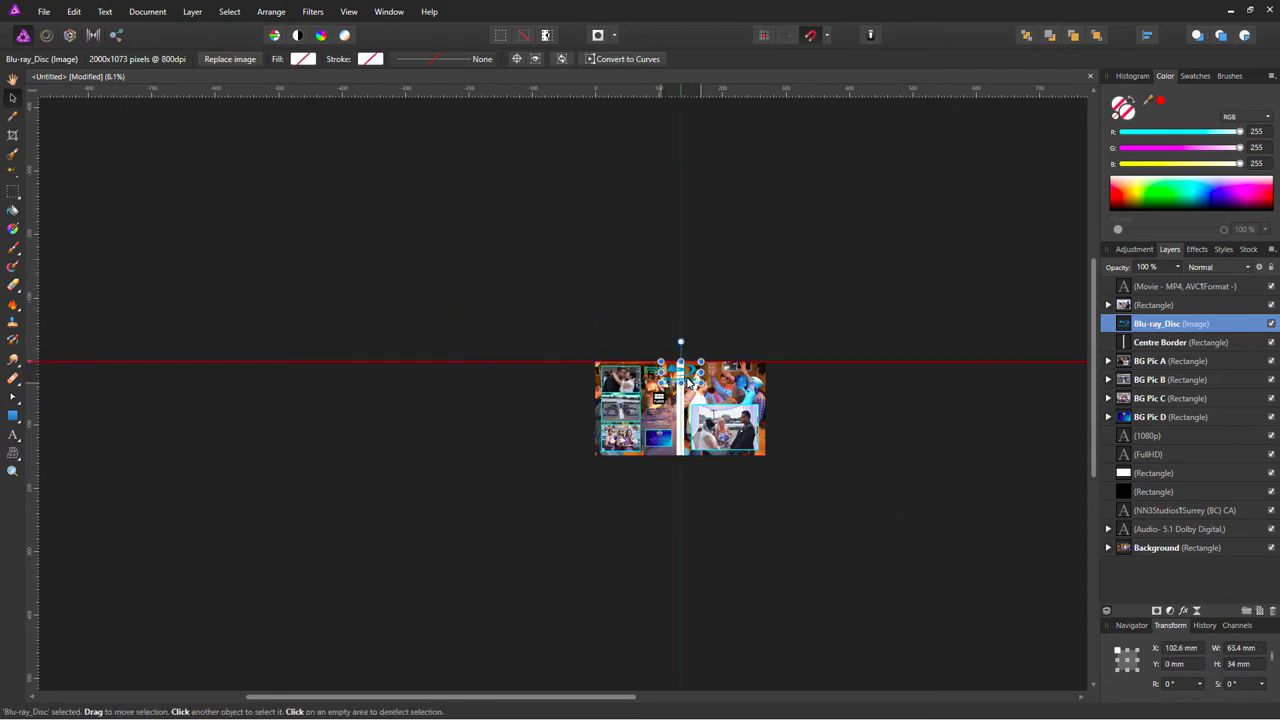
pyautogui.scroll(5, 680, 360)
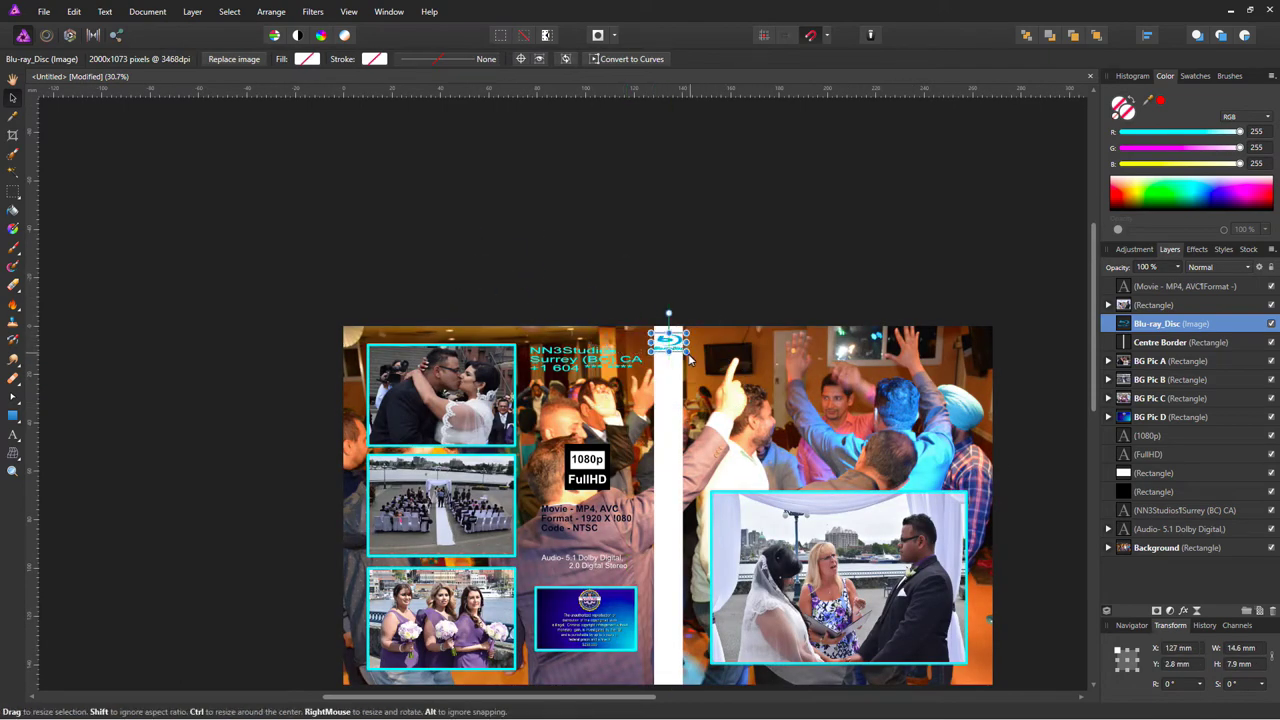
pyautogui.moveTo(670, 358); pyautogui.dragTo(655, 372)
pyautogui.scroll(5, 680, 358)
pyautogui.scroll(-5, 655, 372)
pyautogui.click(632, 343)
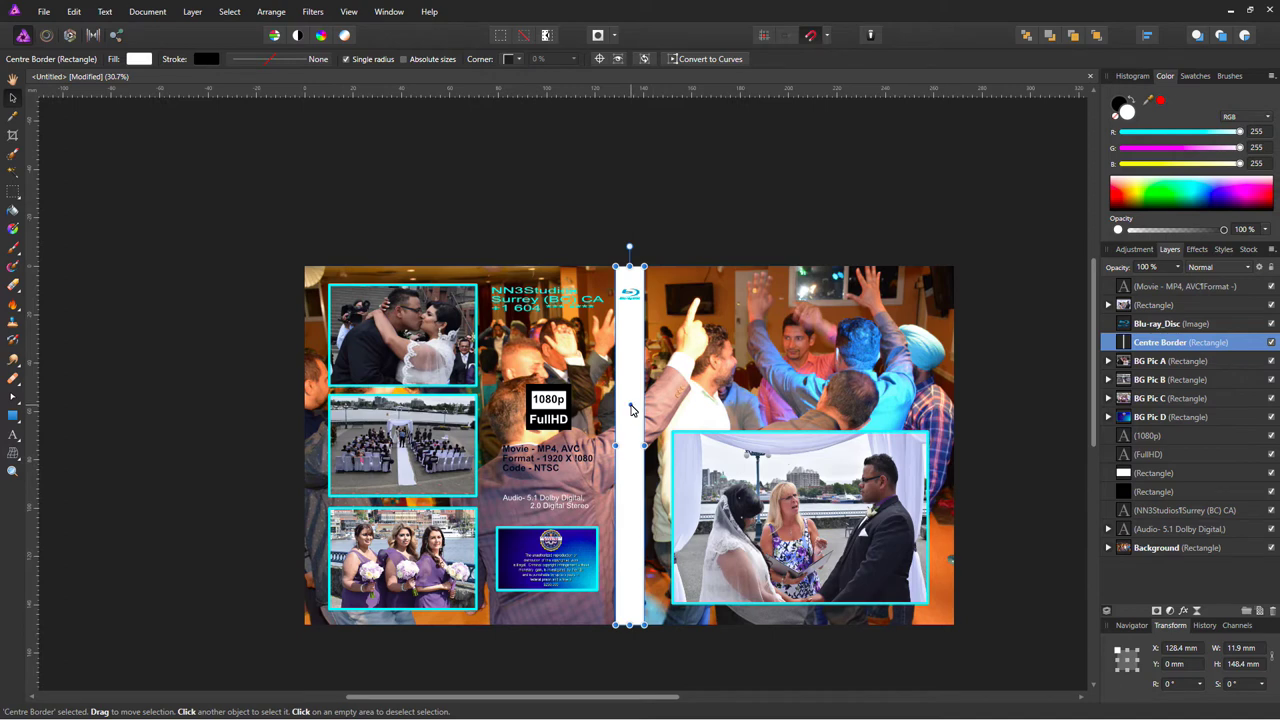
pyautogui.click(812, 331)
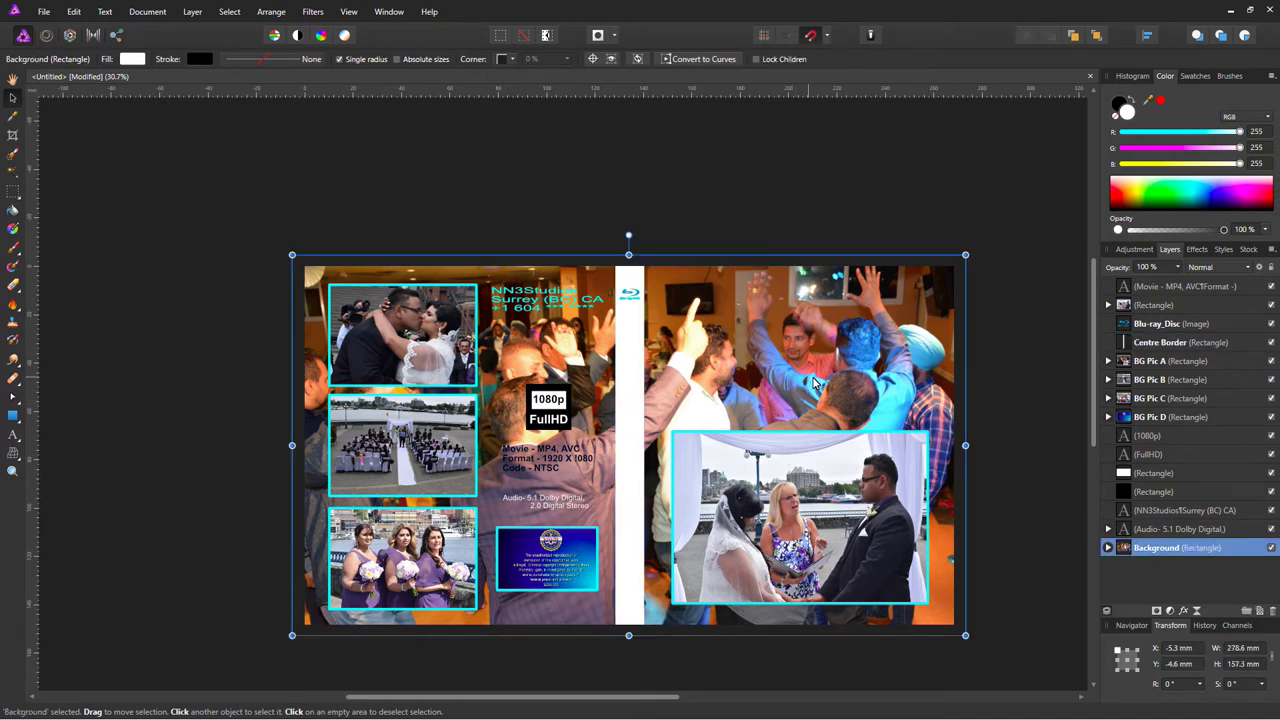
# - Type 'My First' and 'Love' on two lines near the top of the front cover photo
pyautogui.scroll(-1, 247, 250)
pyautogui.click(13, 434)
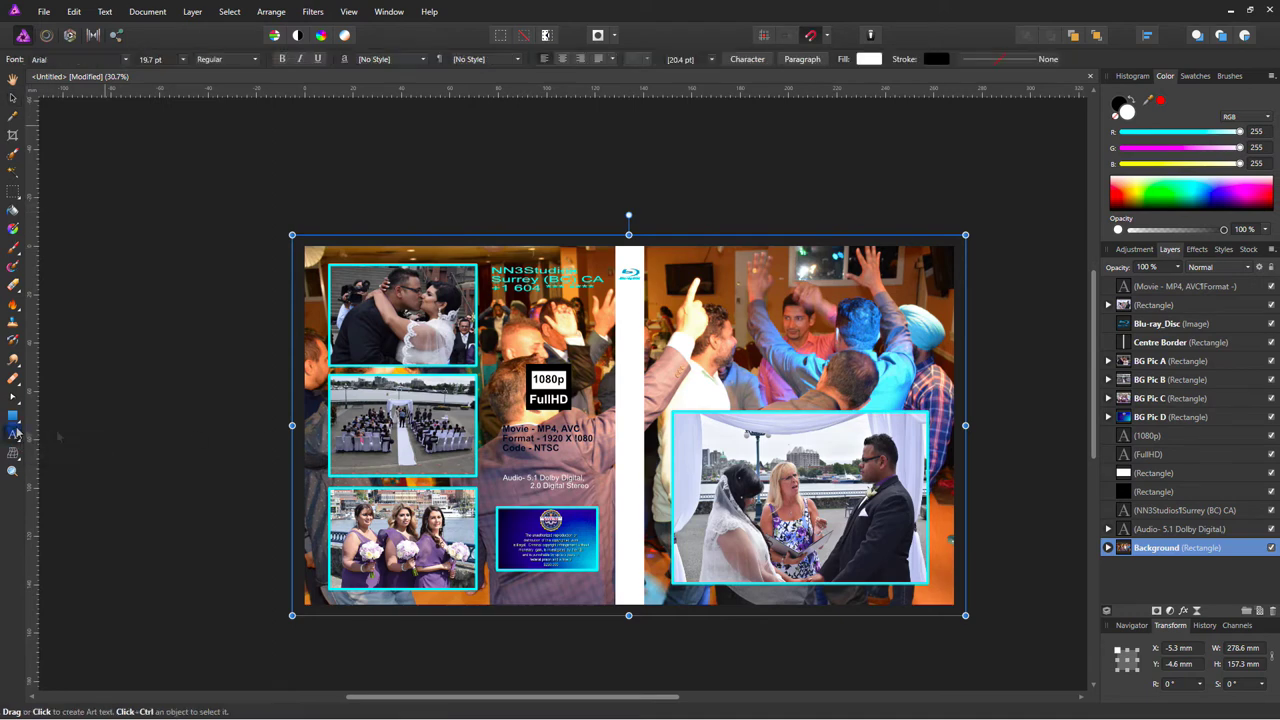
pyautogui.click(714, 290)
pyautogui.write('My First')
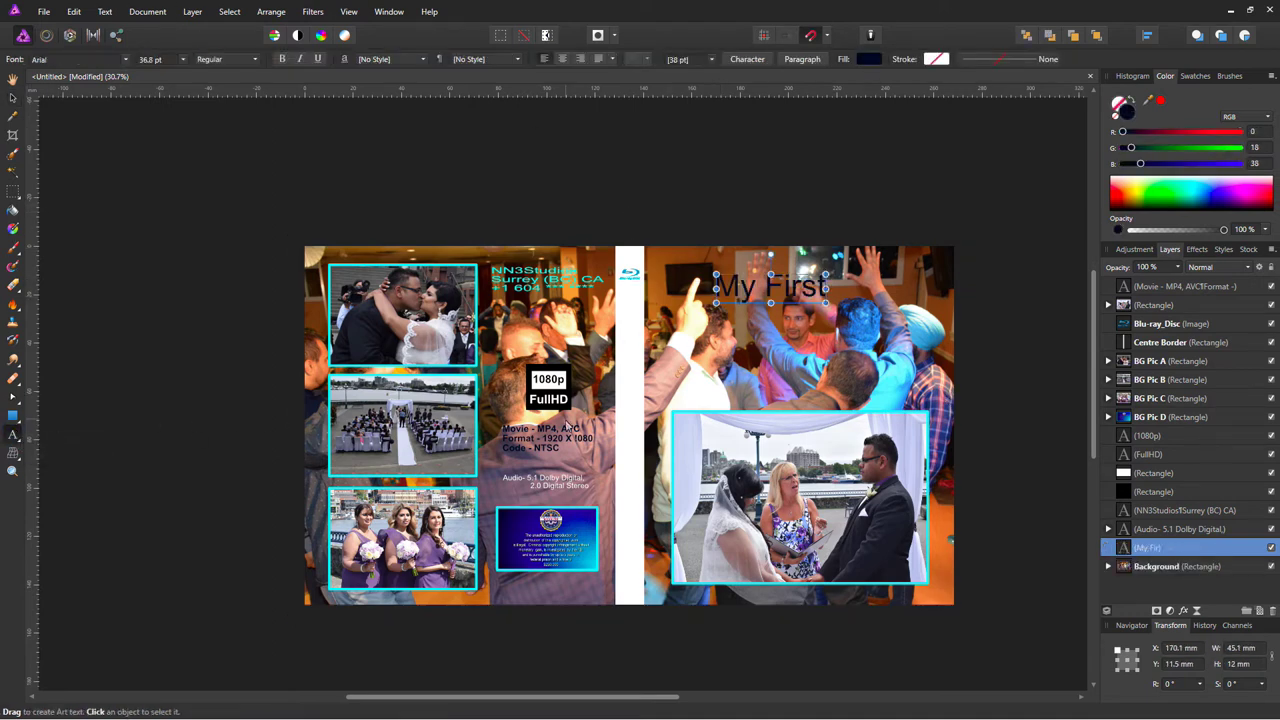
pyautogui.press('Return')
pyautogui.write('Love')
# - Enlarge the title's font size and colour the whole title magenta
pyautogui.click(182, 59)
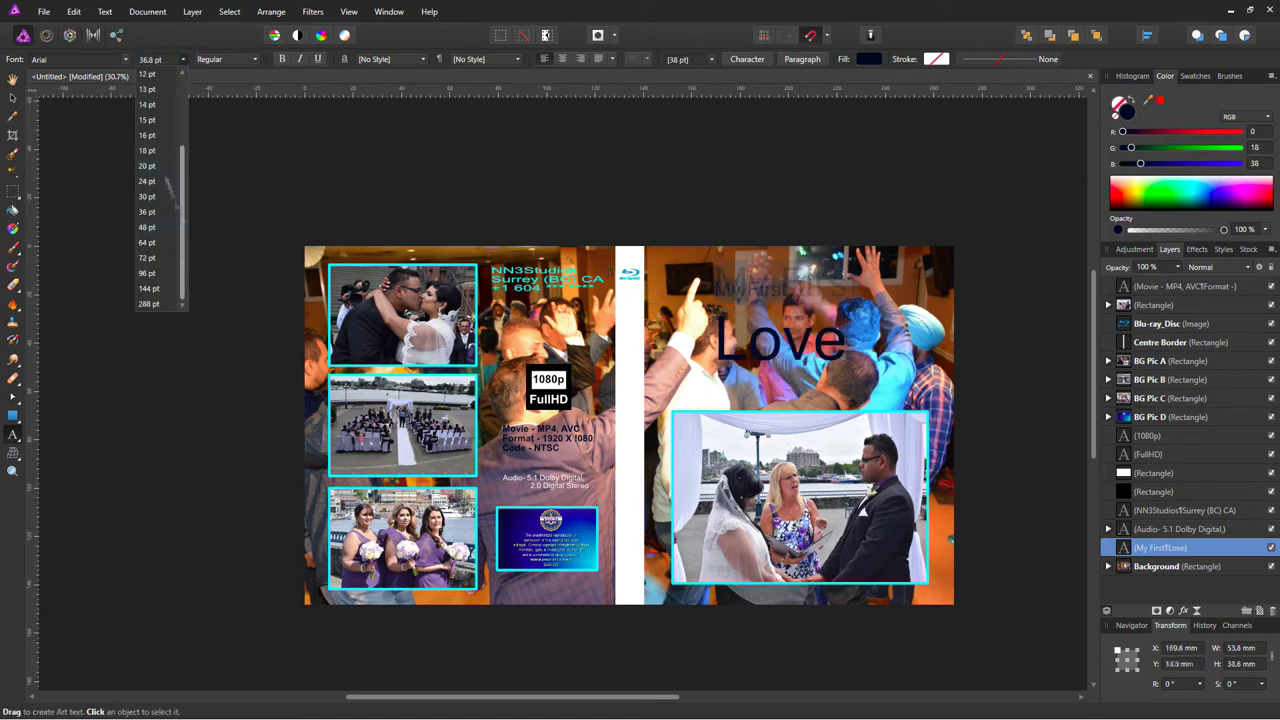
pyautogui.click(166, 181)
pyautogui.hotkey('ctrl', 'a')
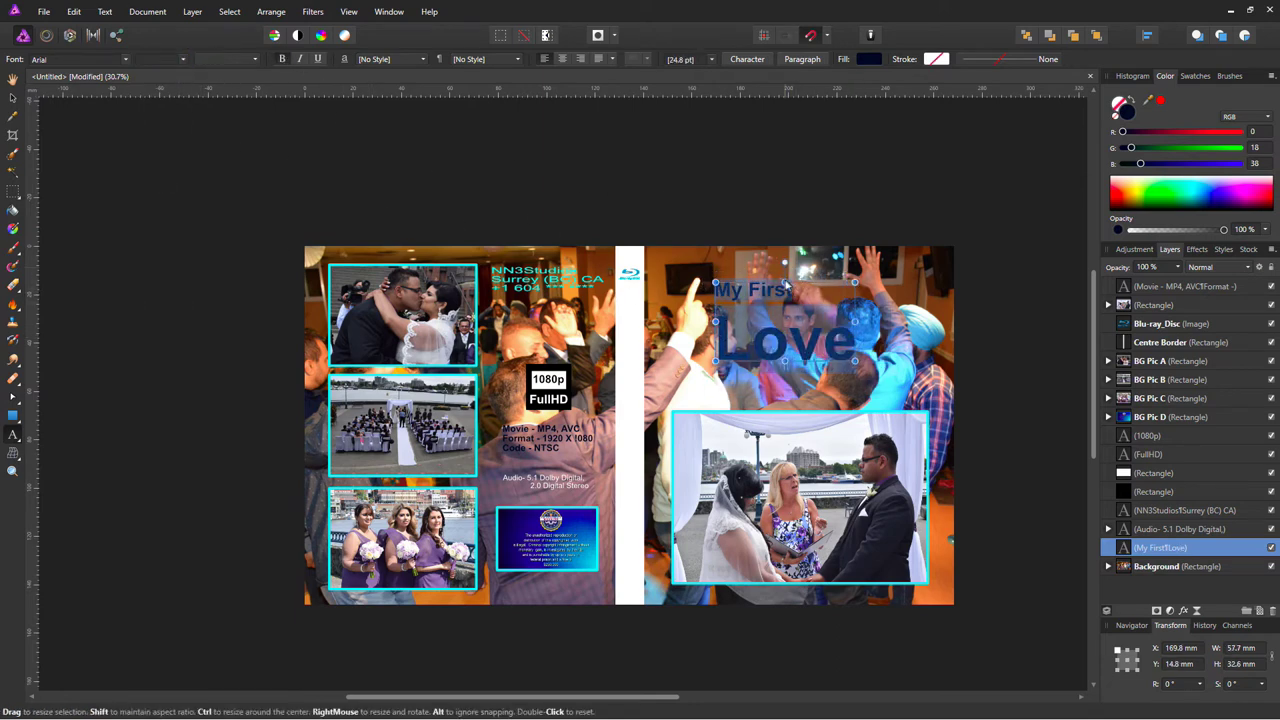
pyautogui.moveTo(1228, 192)
pyautogui.mouseDown()
pyautogui.moveTo(1268, 203)
pyautogui.moveTo(1256, 197)
pyautogui.mouseUp()
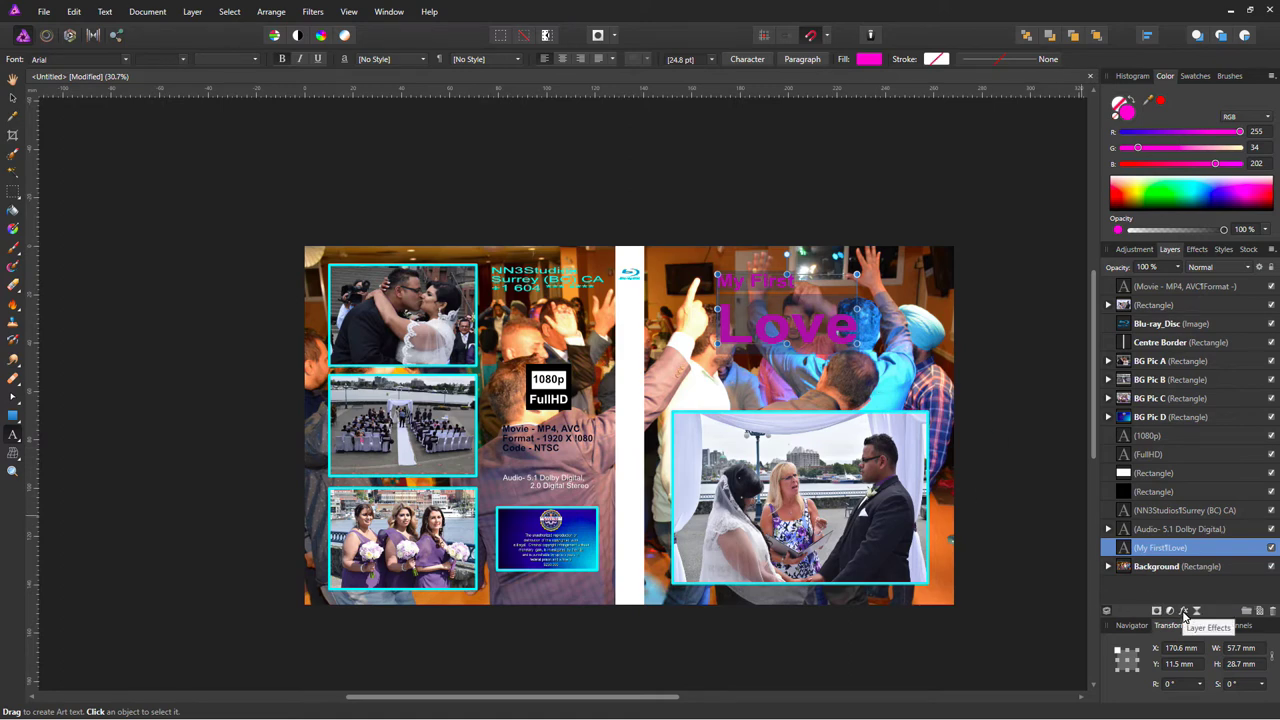
# - Turn on an Outer Glow layer effect for the title
pyautogui.click(1184, 612)
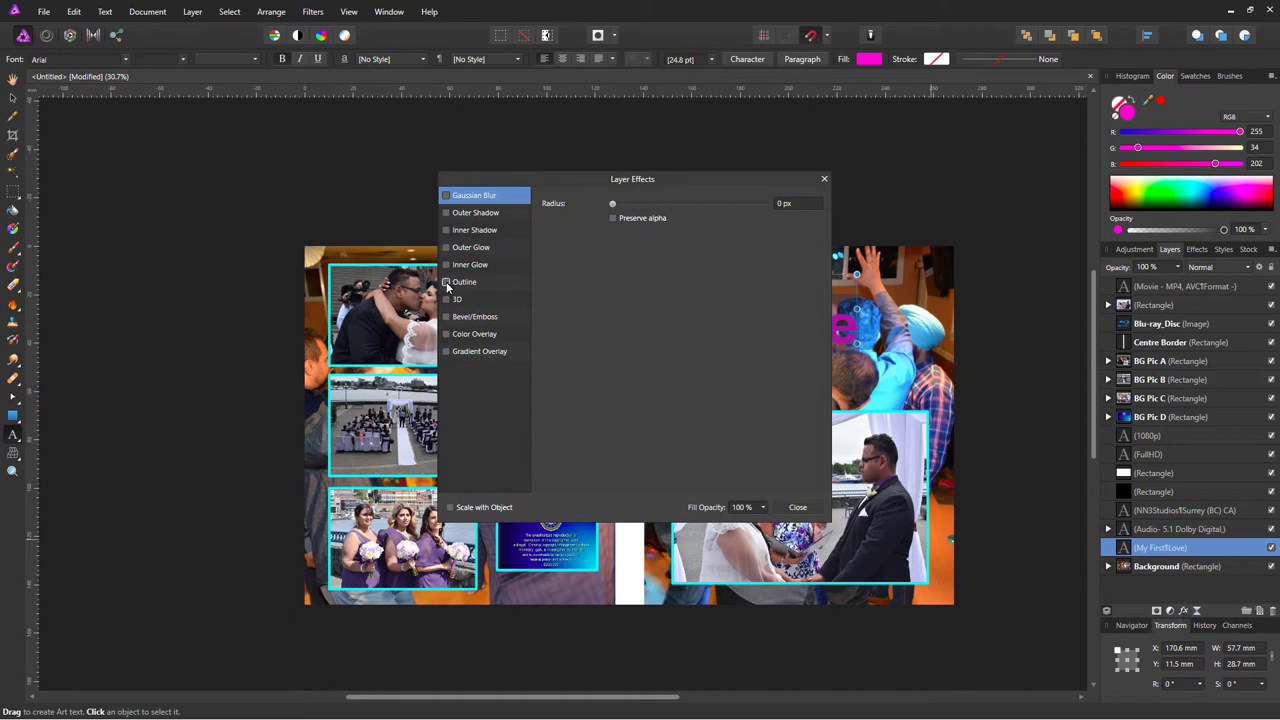
pyautogui.click(446, 283)
pyautogui.click(446, 283)
pyautogui.click(446, 247)
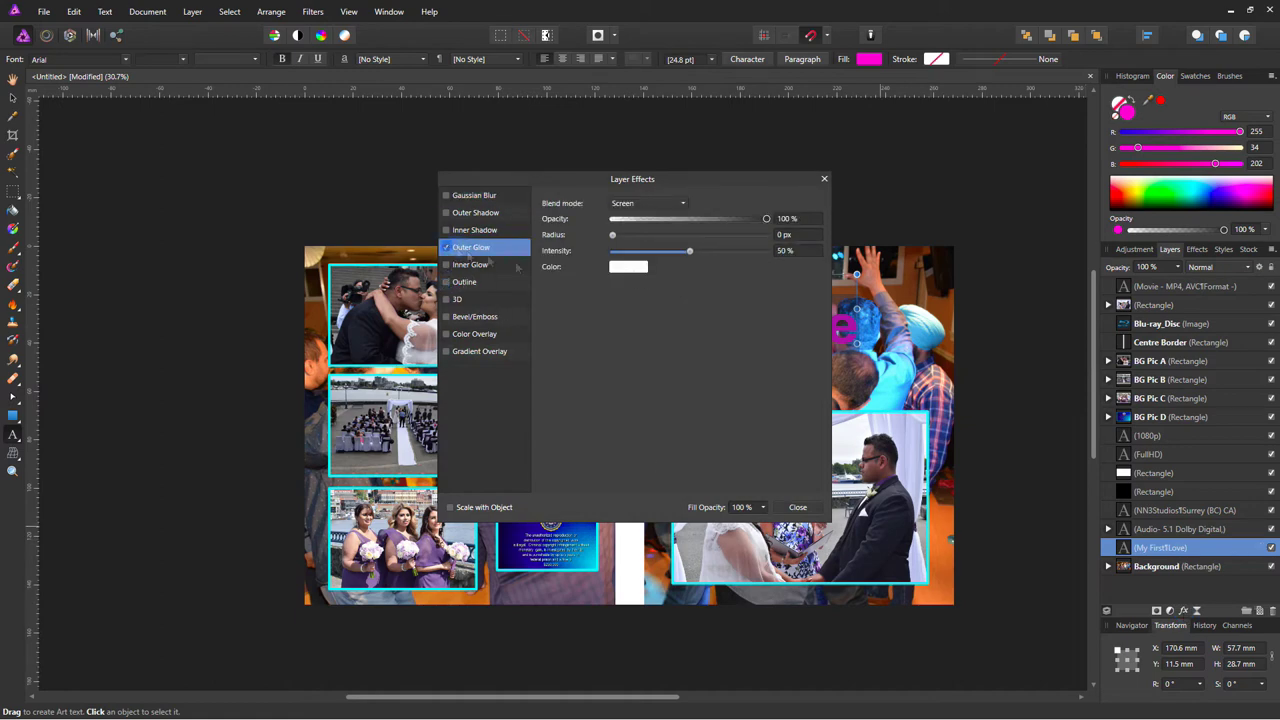
pyautogui.click(628, 266)
pyautogui.click(688, 177)
pyautogui.moveTo(688, 177); pyautogui.dragTo(518, 141)
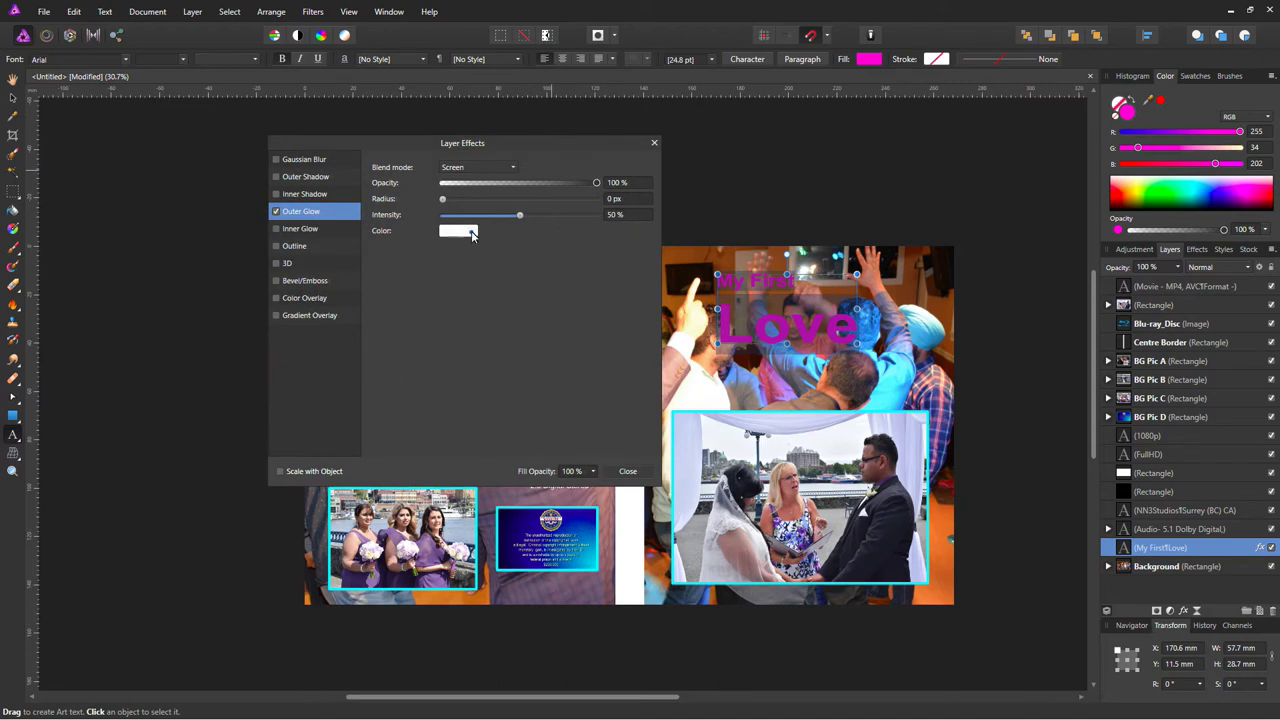
# - Make the glow bright yellow with larger radius and full intensity, then nudge the title up-right
pyautogui.click(458, 230)
pyautogui.click(398, 331)
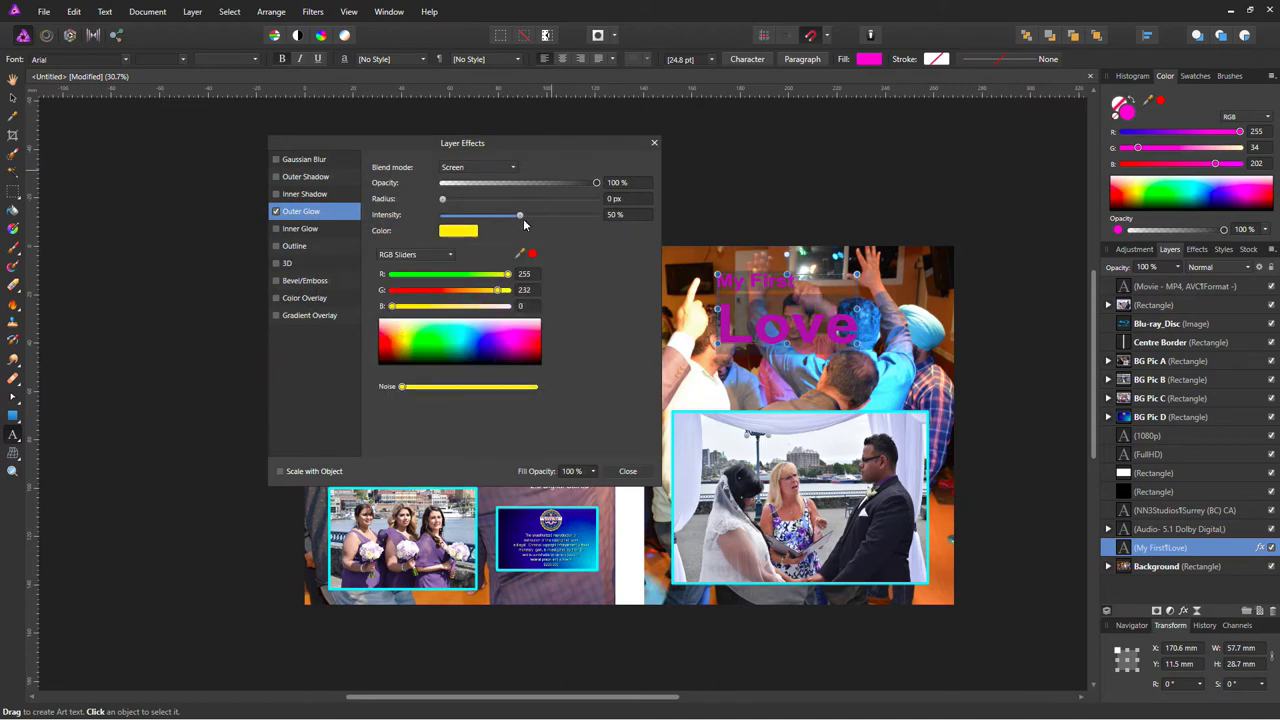
pyautogui.click(649, 206)
pyautogui.moveTo(442, 198); pyautogui.dragTo(597, 198)
pyautogui.moveTo(519, 214)
pyautogui.mouseDown()
pyautogui.moveTo(597, 214)
pyautogui.moveTo(481, 207)
pyautogui.mouseUp()
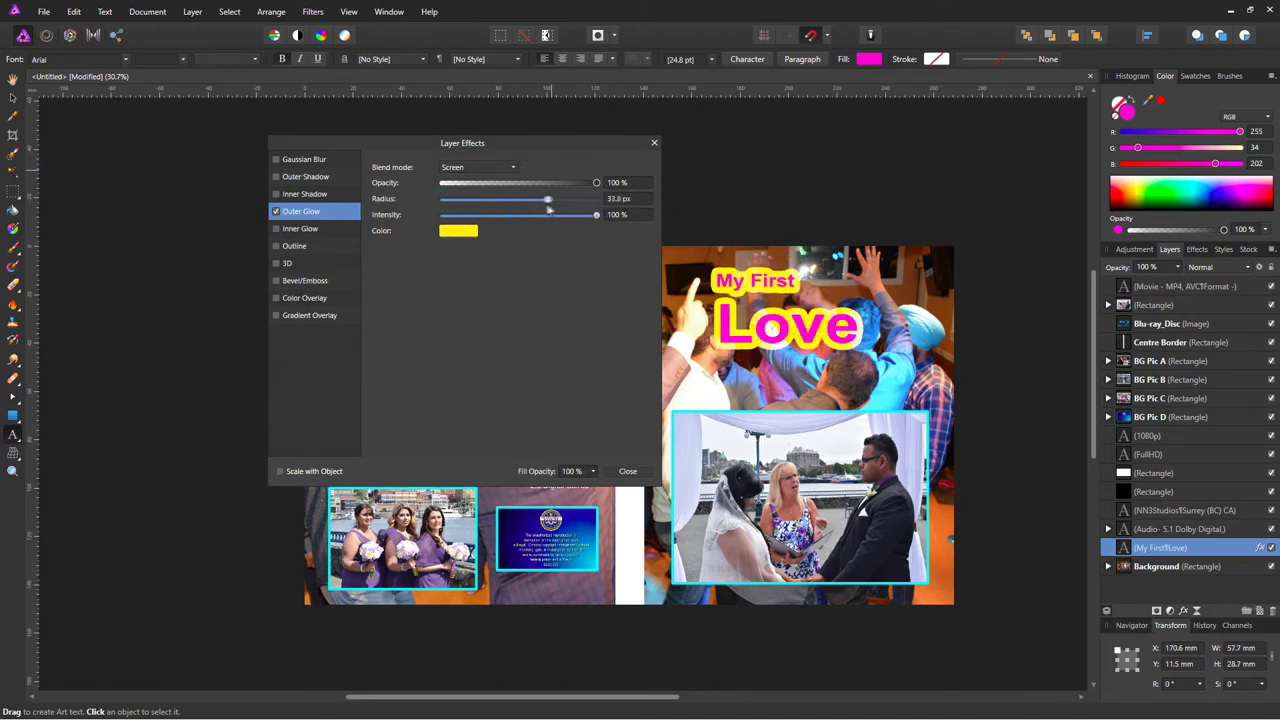
pyautogui.click(627, 471)
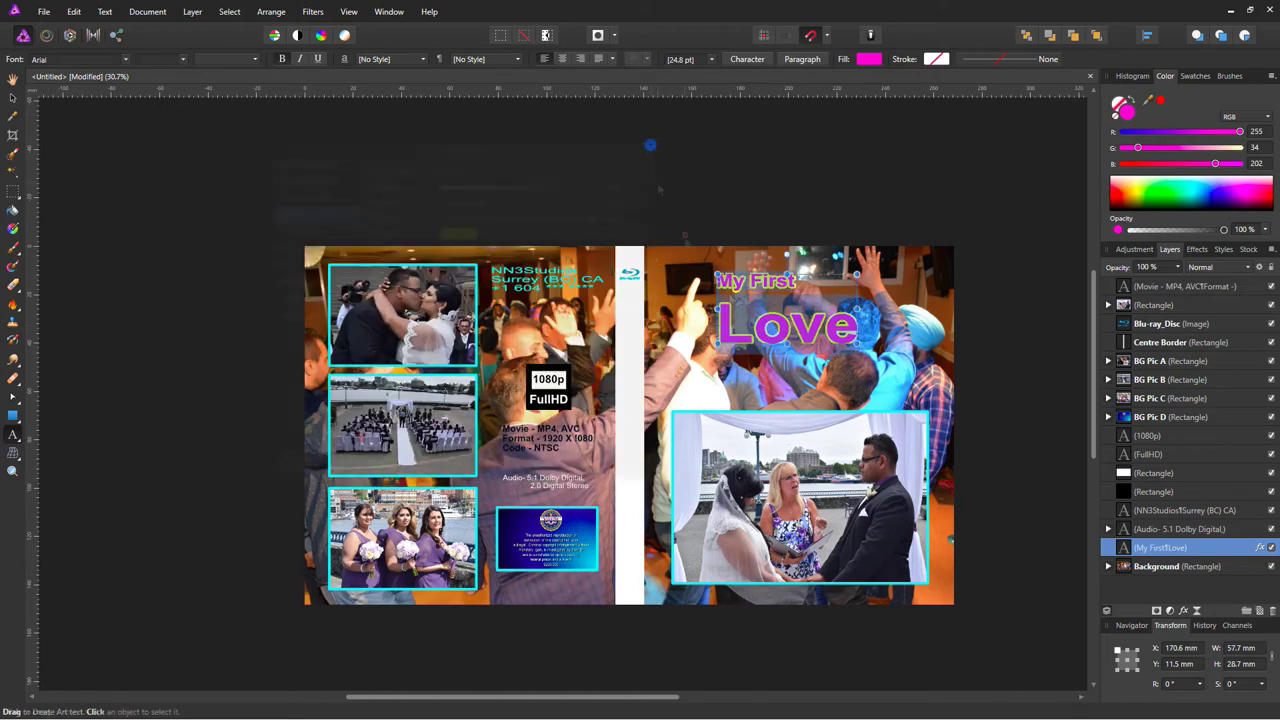
pyautogui.moveTo(825, 277); pyautogui.dragTo(835, 270)
pyautogui.click(975, 294)
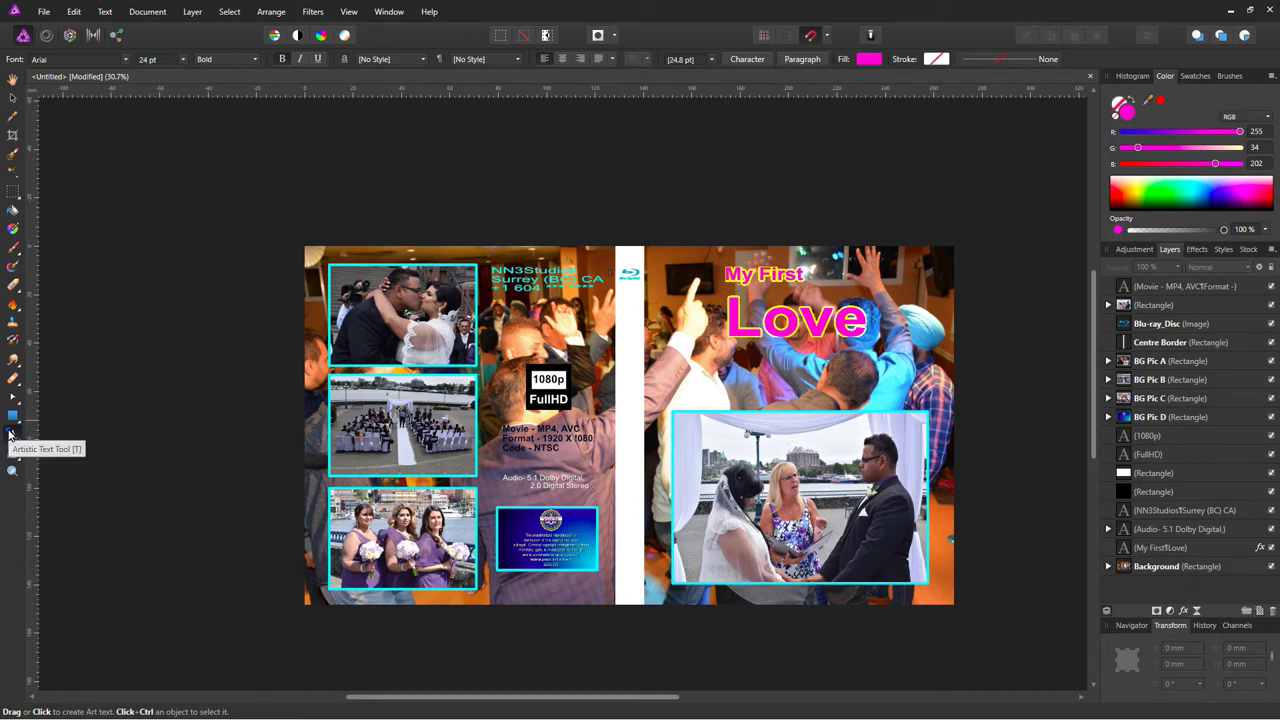
# - Add a 'Part A' label on the front cover and duplicate it onto the back cover
pyautogui.click(865, 387)
pyautogui.write('Pr')
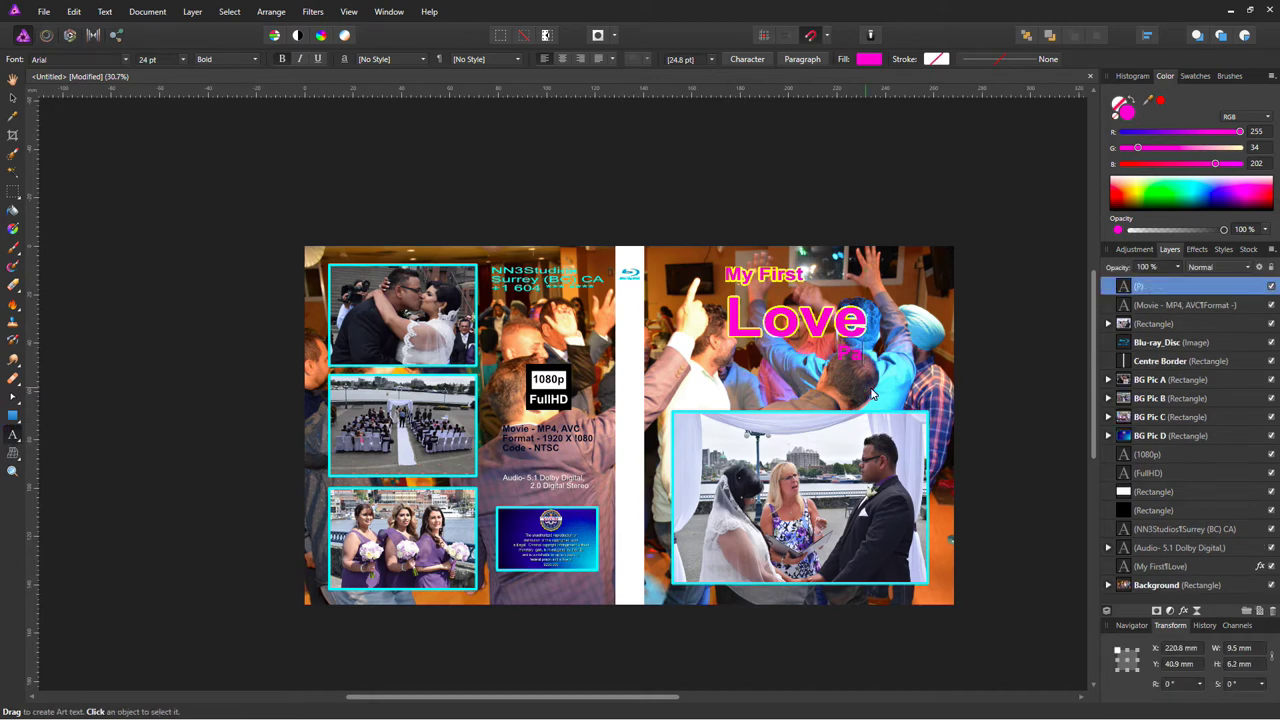
pyautogui.write('art A')
pyautogui.moveTo(836, 352)
pyautogui.mouseDown()
pyautogui.moveTo(908, 355)
pyautogui.moveTo(884, 347)
pyautogui.mouseUp()
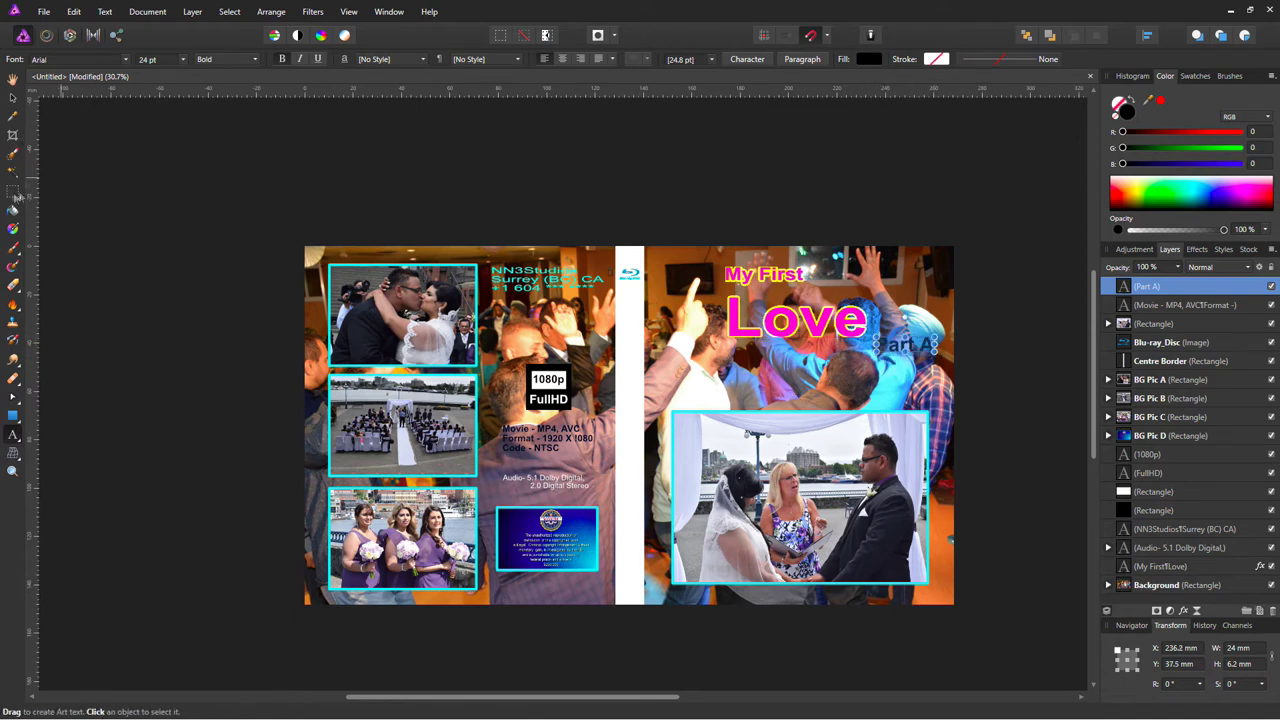
pyautogui.click(13, 97)
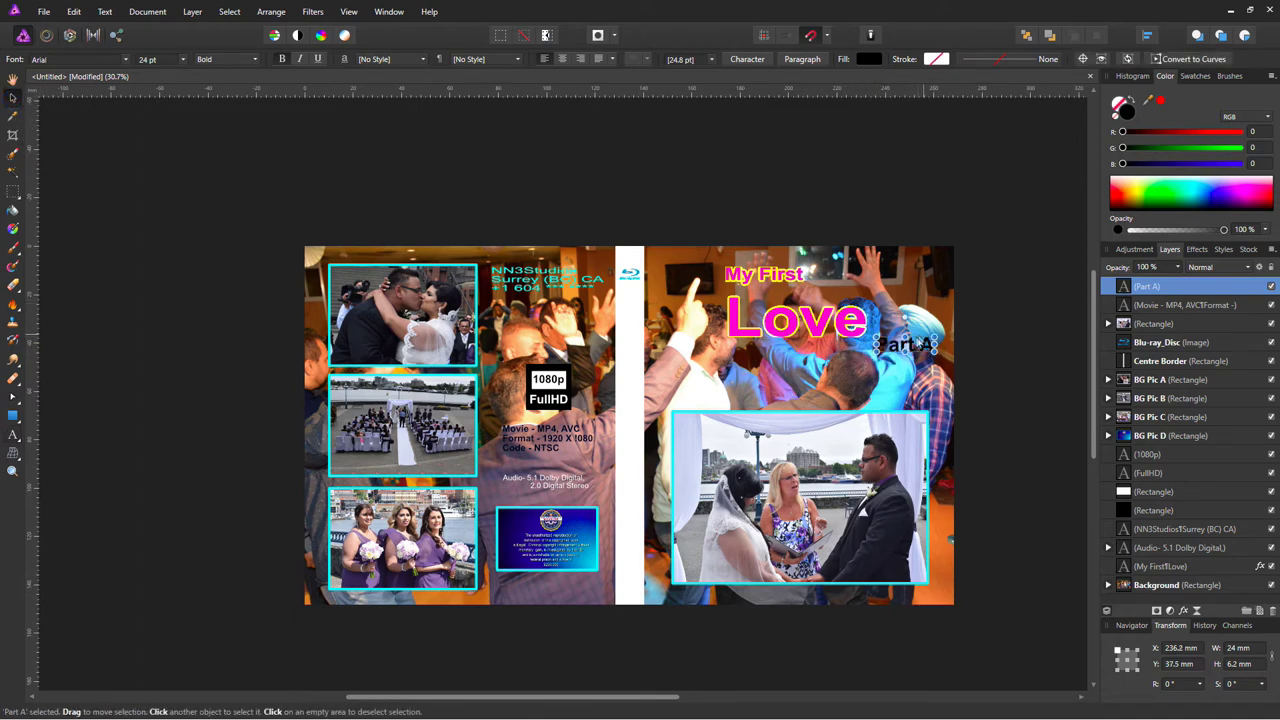
pyautogui.rightClick(1148, 290)
pyautogui.click(1134, 408)
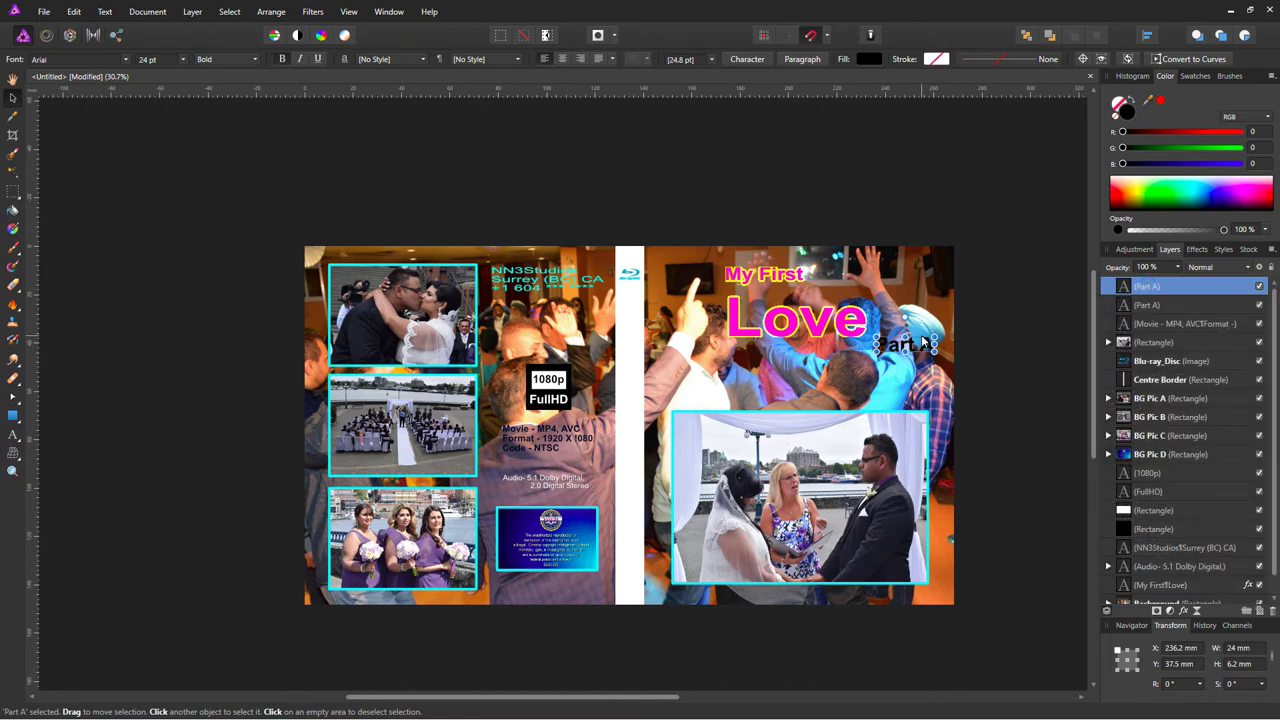
pyautogui.moveTo(921, 341); pyautogui.dragTo(594, 345)
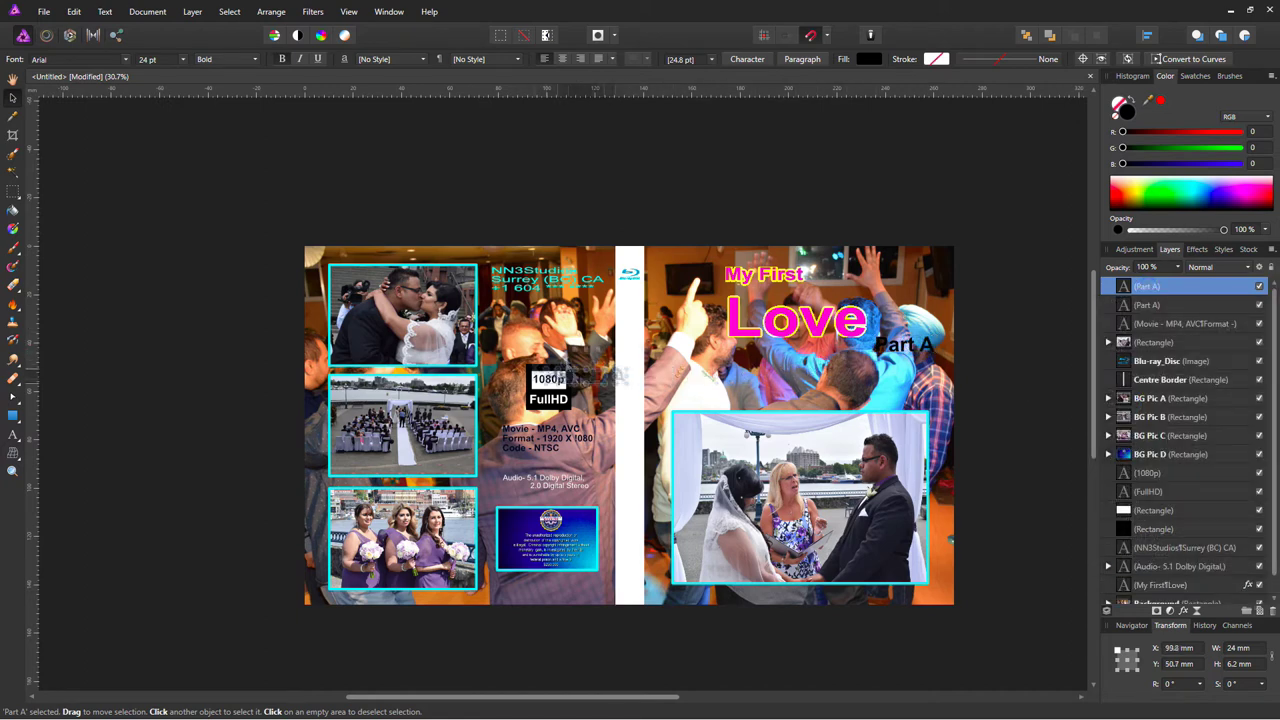
# - Make the back-cover Part A text white and nudge it slightly up and left
pyautogui.press('t')
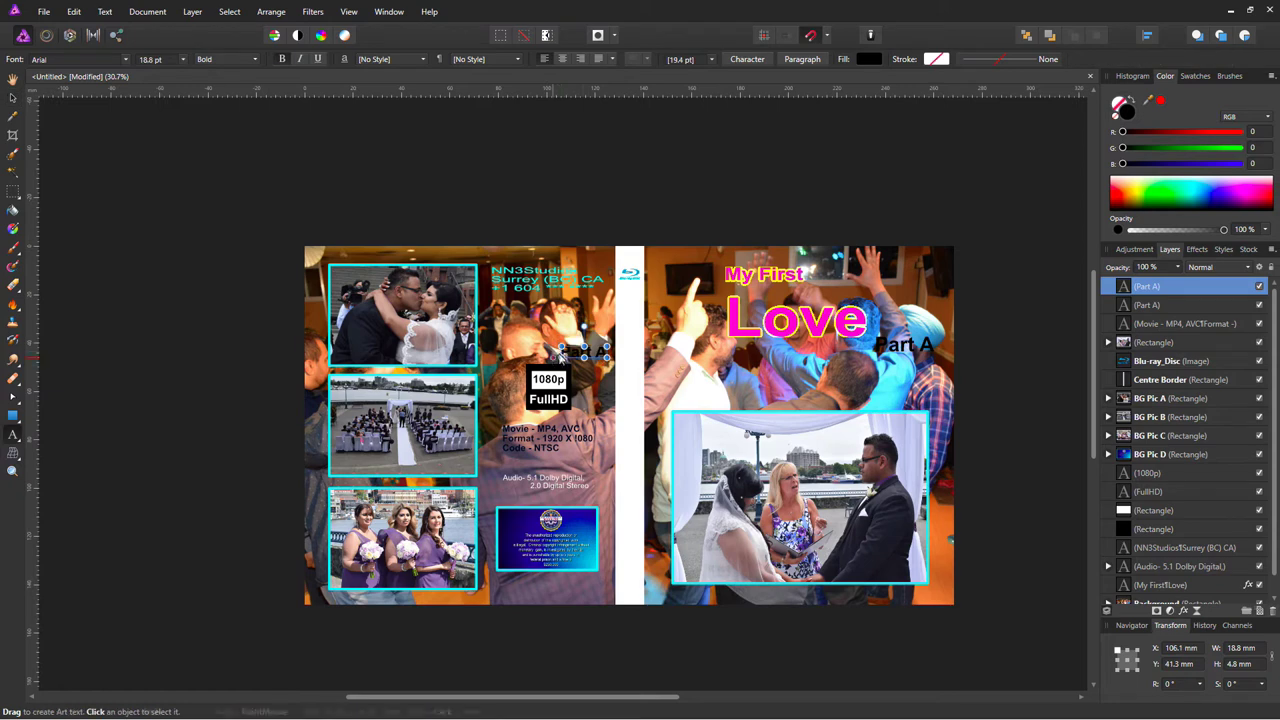
pyautogui.click(1157, 178)
pyautogui.press('v')
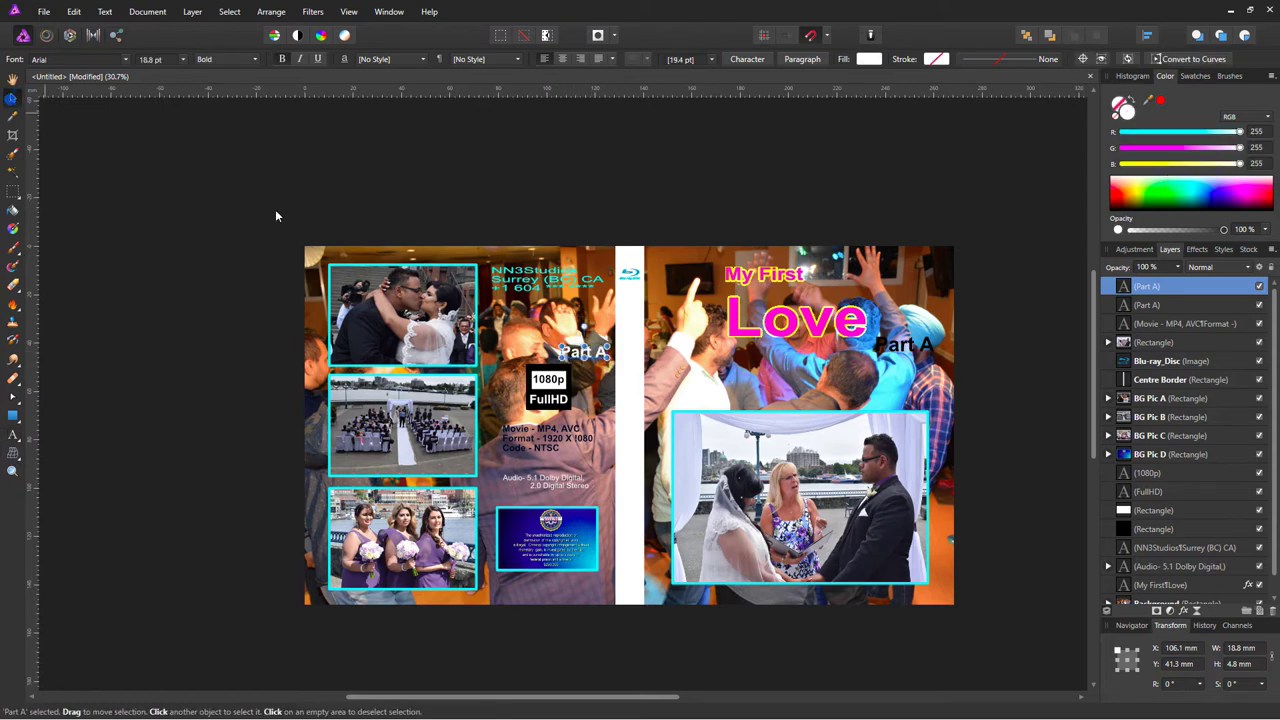
pyautogui.moveTo(601, 354); pyautogui.dragTo(598, 352)
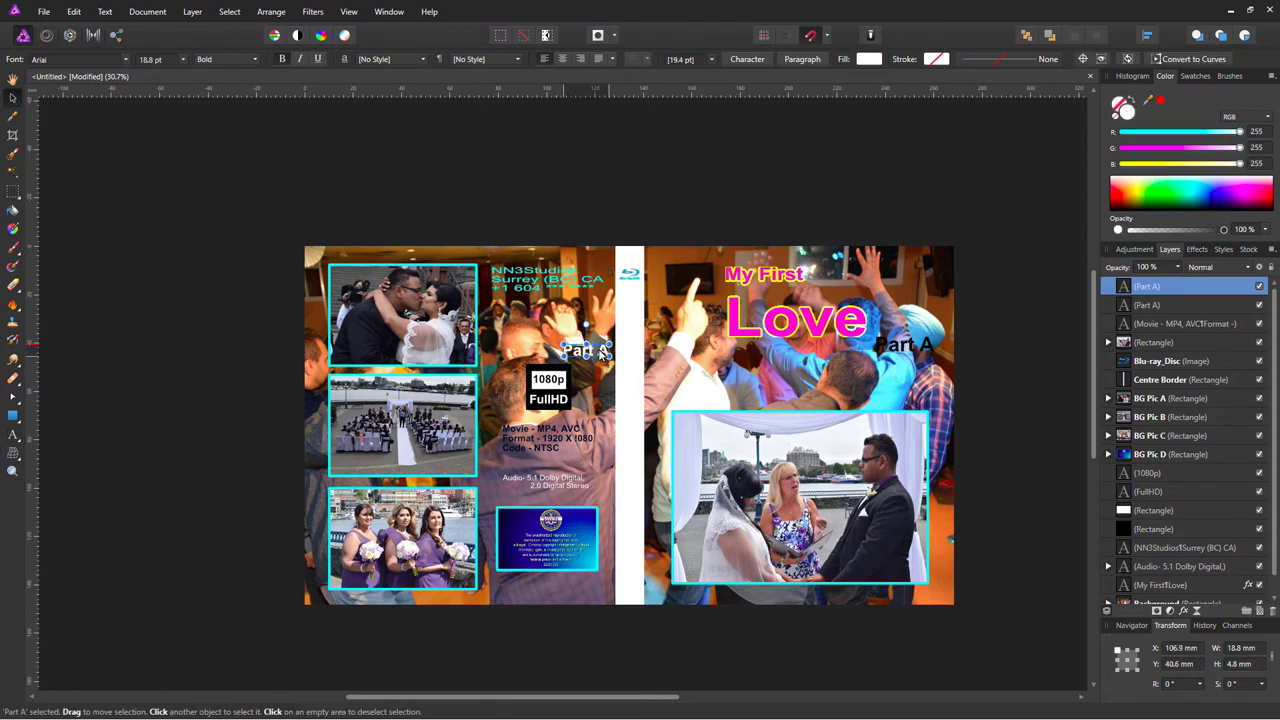
# - Edit the front 'My First Love' title down to just 'Love'
pyautogui.click(808, 318)
pyautogui.doubleClick(727, 272)
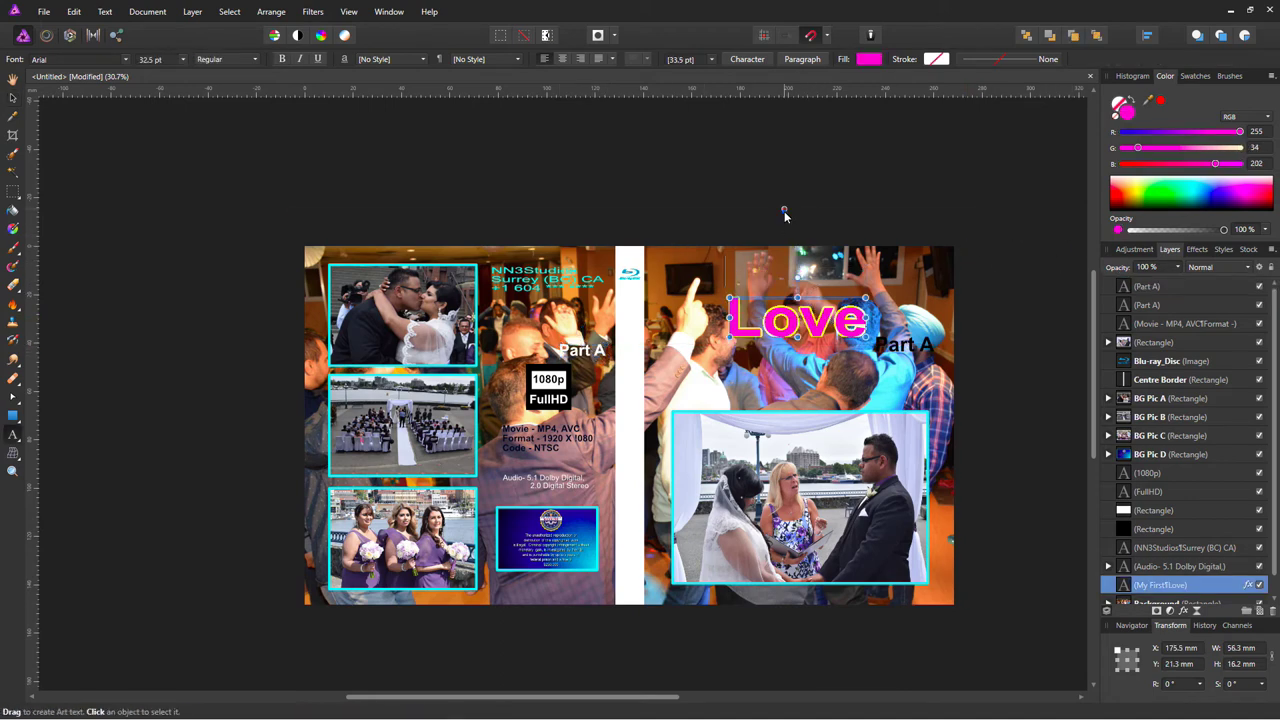
pyautogui.click(784, 212)
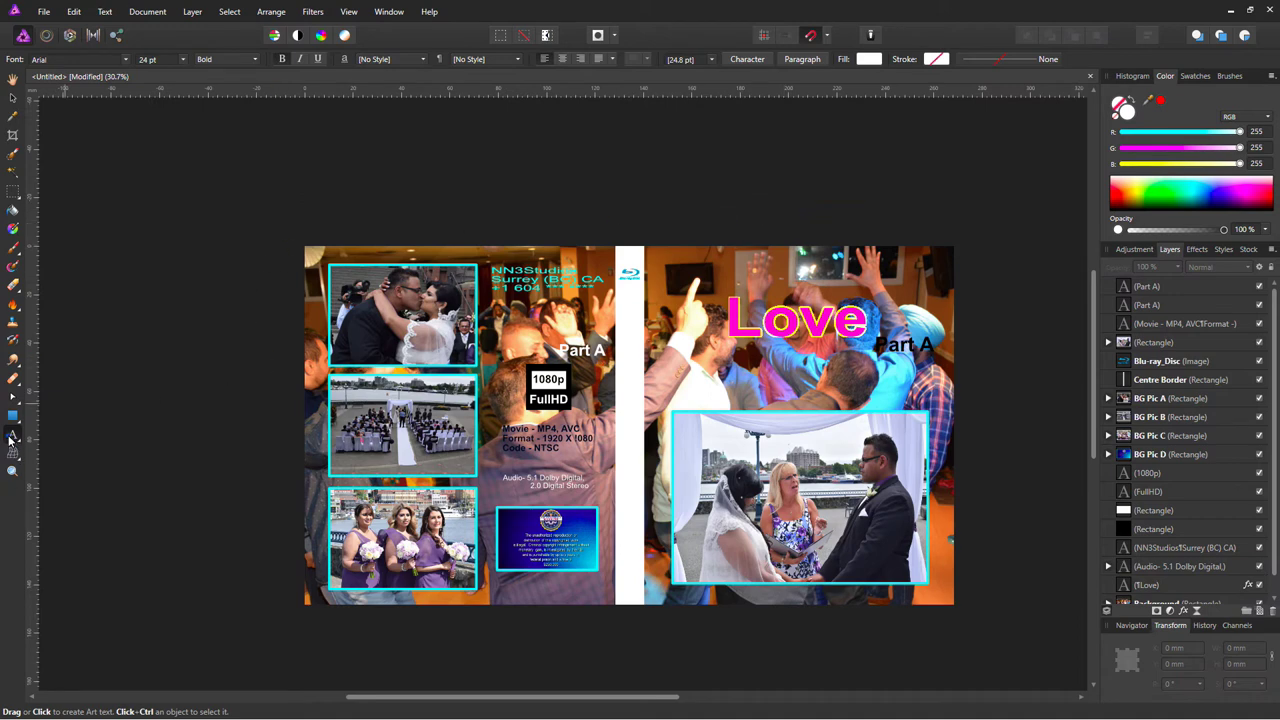
# - Type a 'My First' line above Love, enlarge it, and colour it light yellow
pyautogui.click(750, 289)
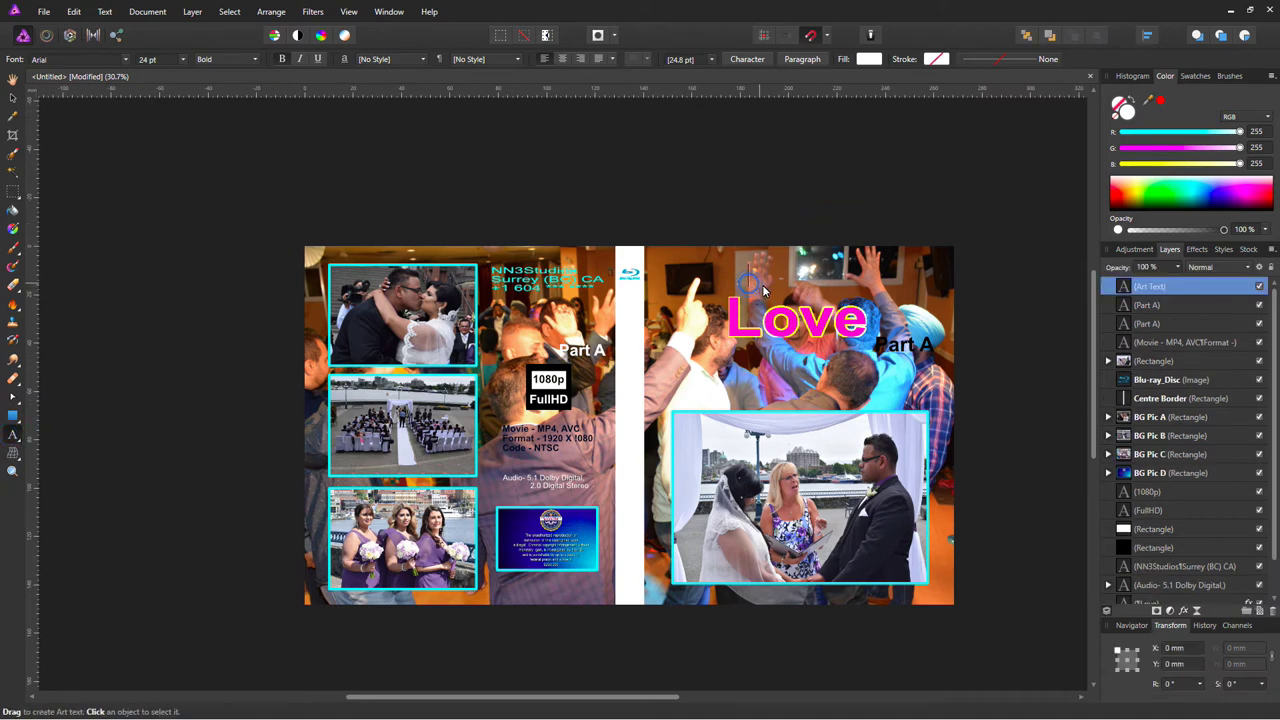
pyautogui.write('MY')
pyautogui.press('BackSpace')
pyautogui.write('y')
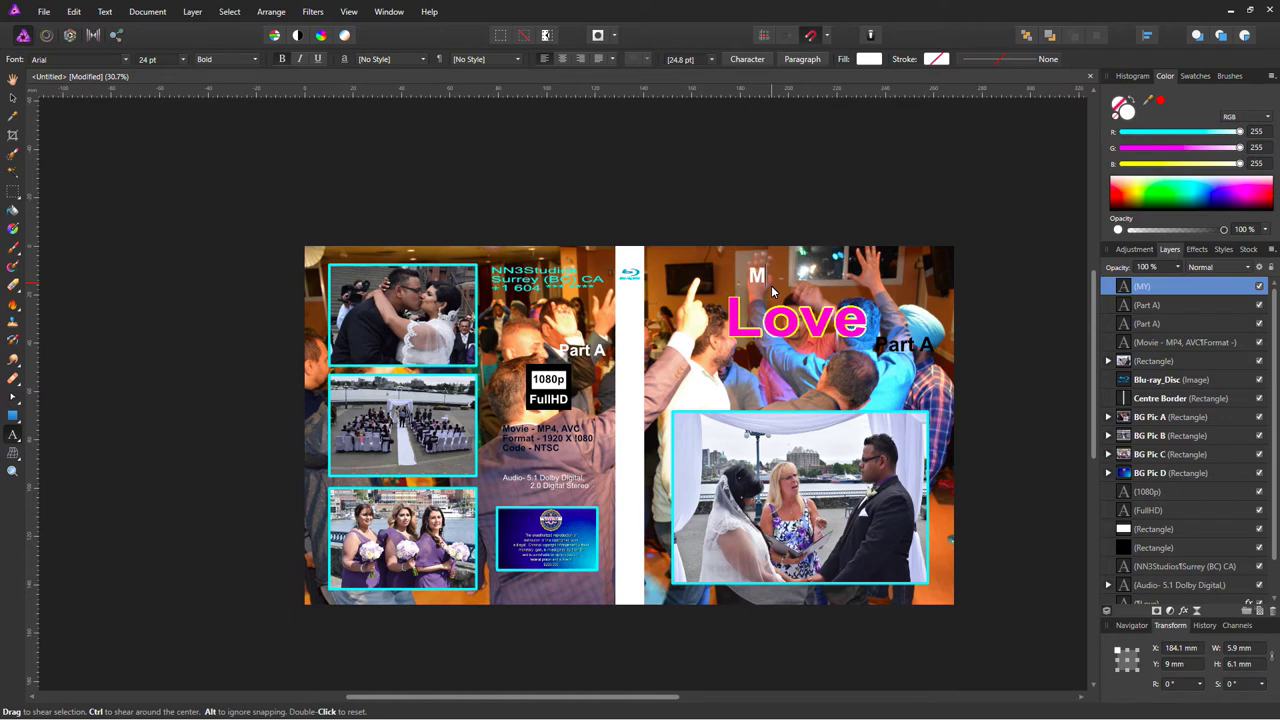
pyautogui.write(' First')
pyautogui.moveTo(829, 287); pyautogui.dragTo(855, 288)
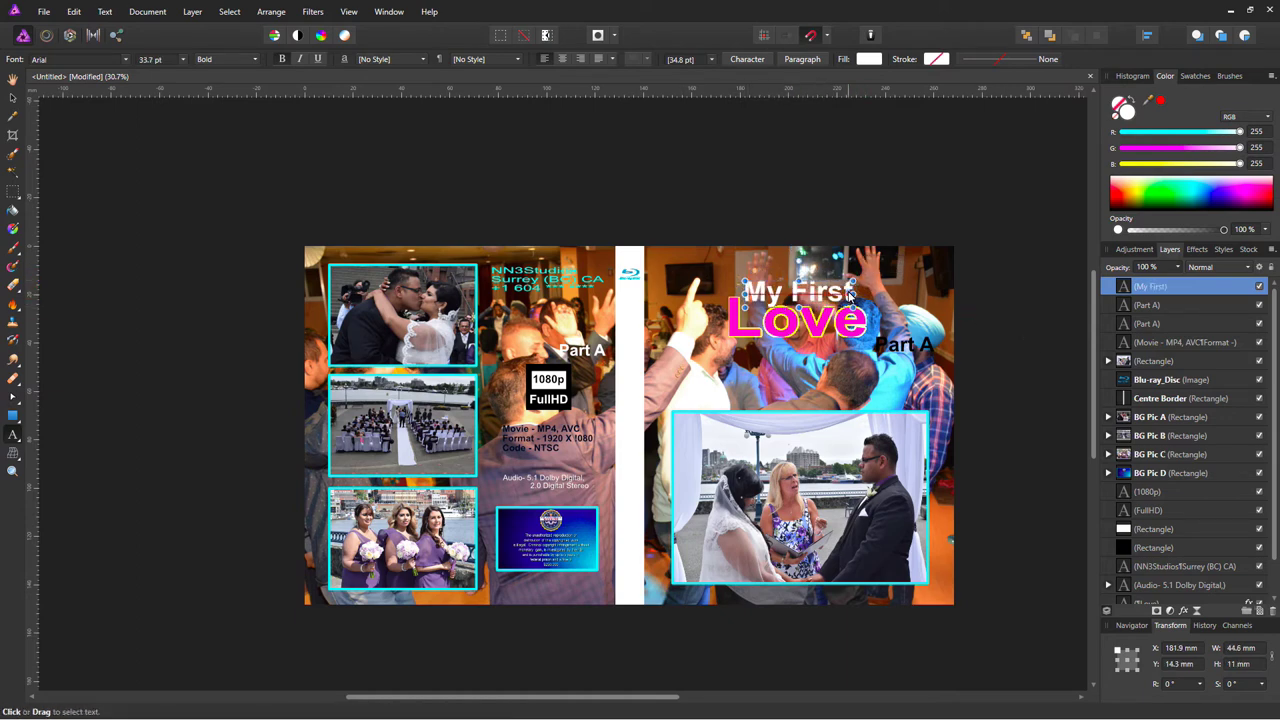
pyautogui.moveTo(855, 287); pyautogui.dragTo(858, 285)
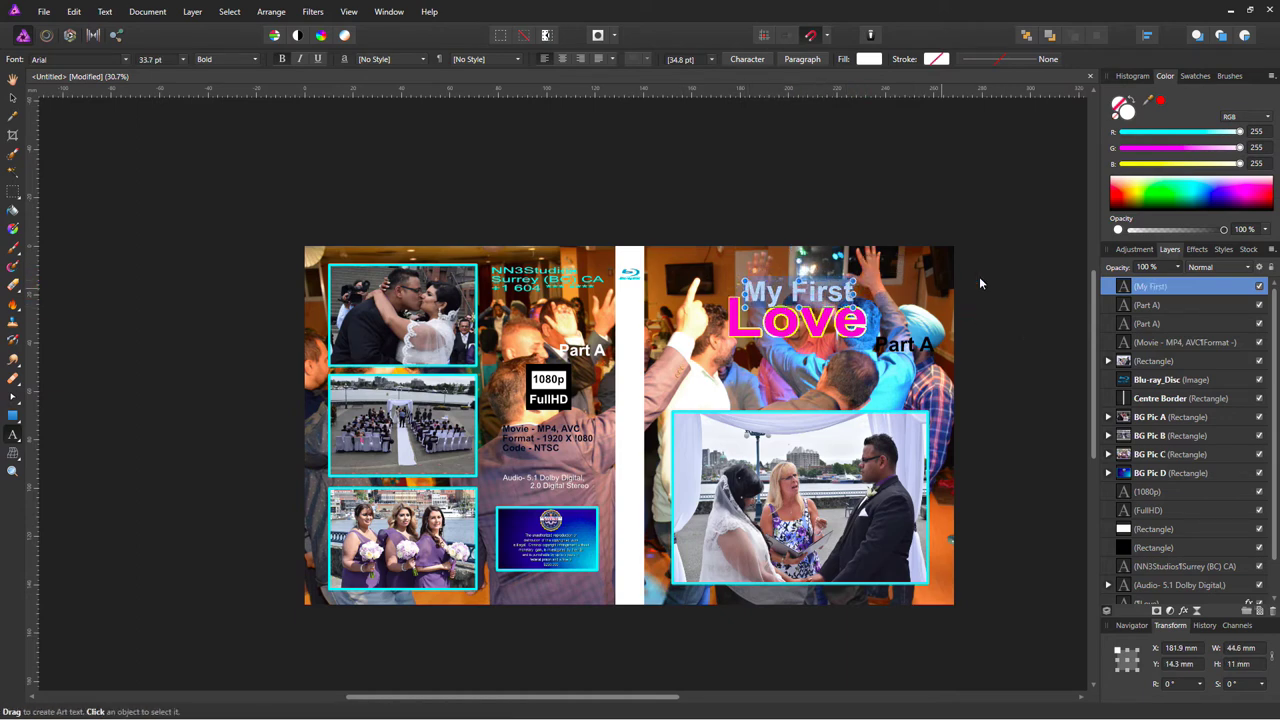
pyautogui.click(1135, 193)
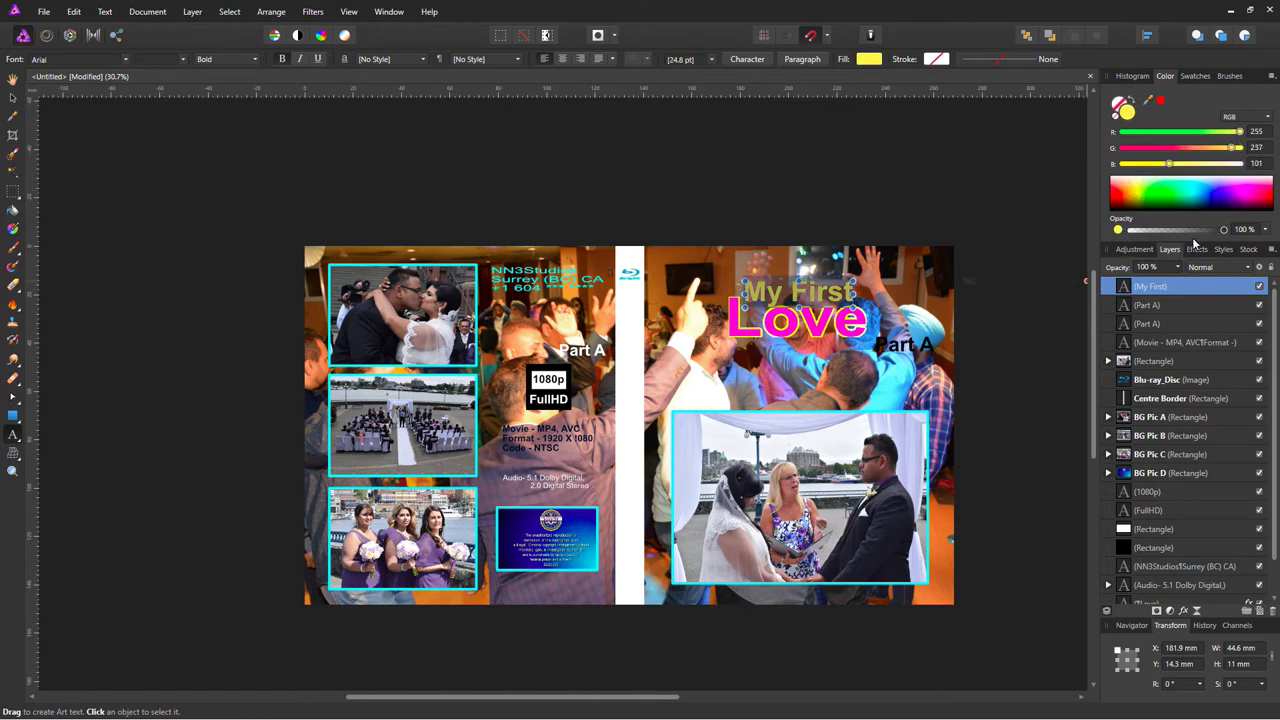
# - Give My First a red Outer Glow at 100% intensity with a wider radius
pyautogui.click(1184, 610)
pyautogui.click(295, 212)
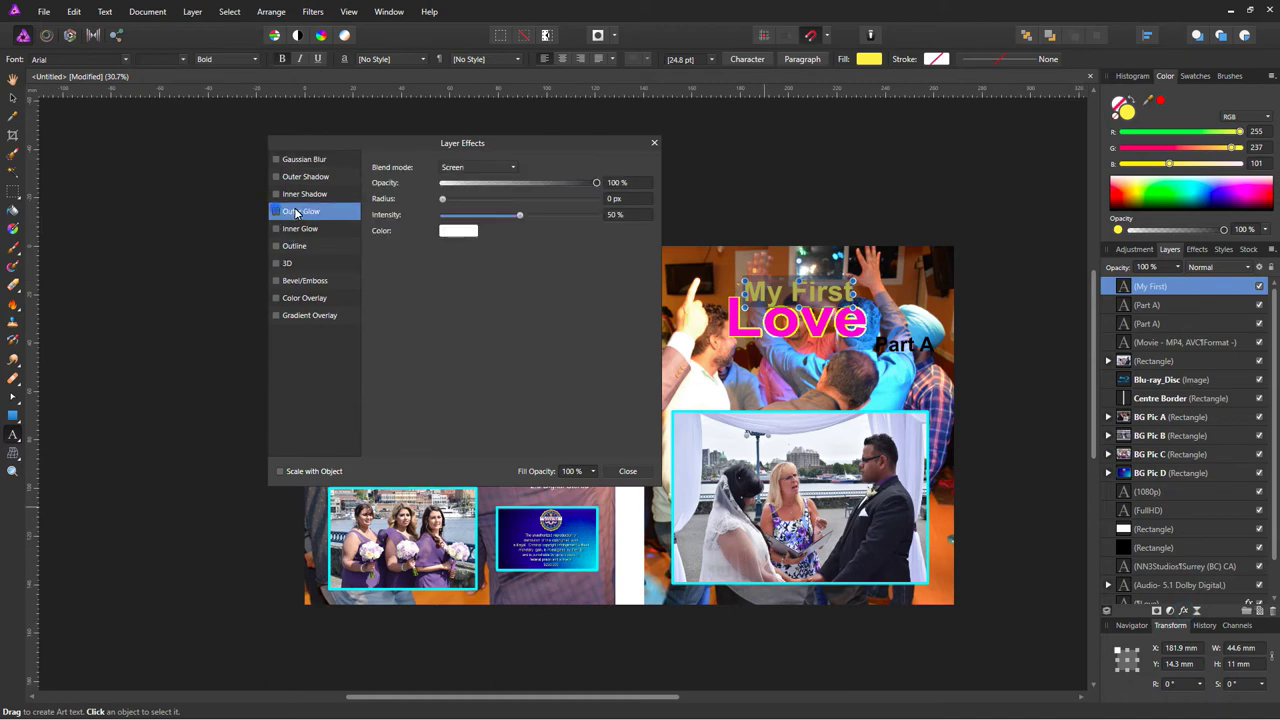
pyautogui.click(276, 211)
pyautogui.moveTo(519, 215); pyautogui.dragTo(596, 215)
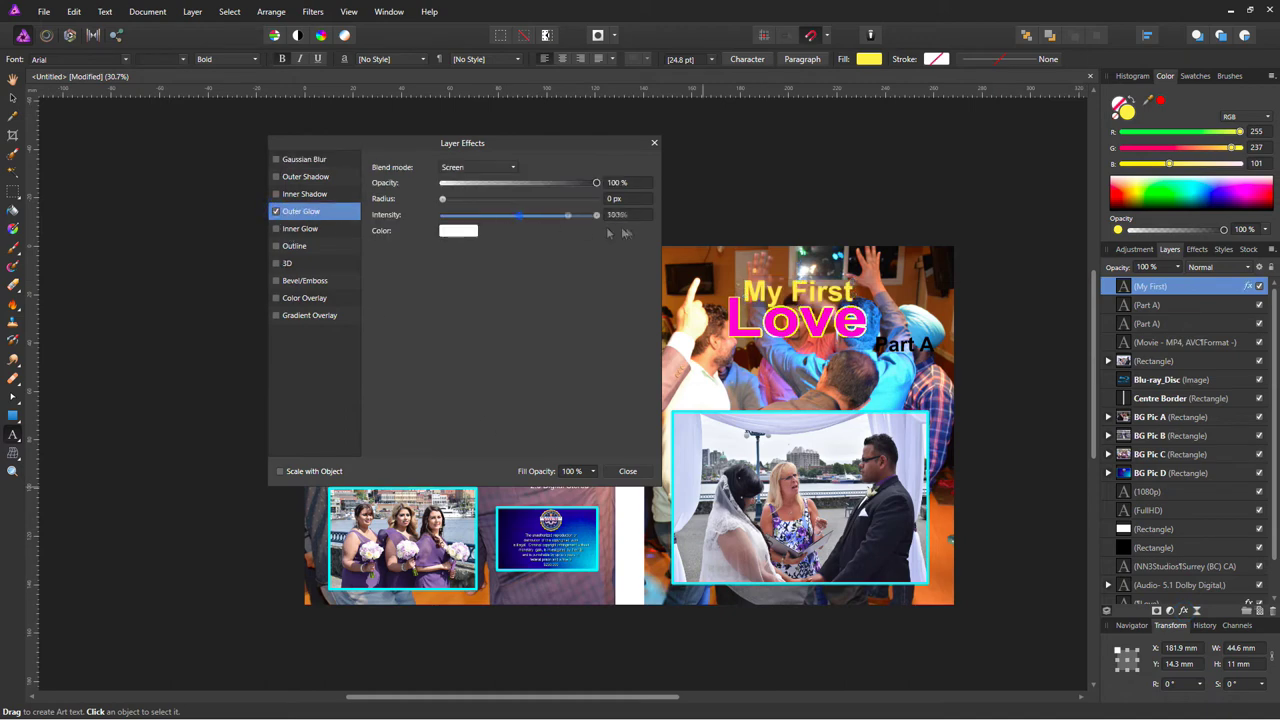
pyautogui.click(448, 231)
pyautogui.moveTo(390, 349); pyautogui.dragTo(385, 336)
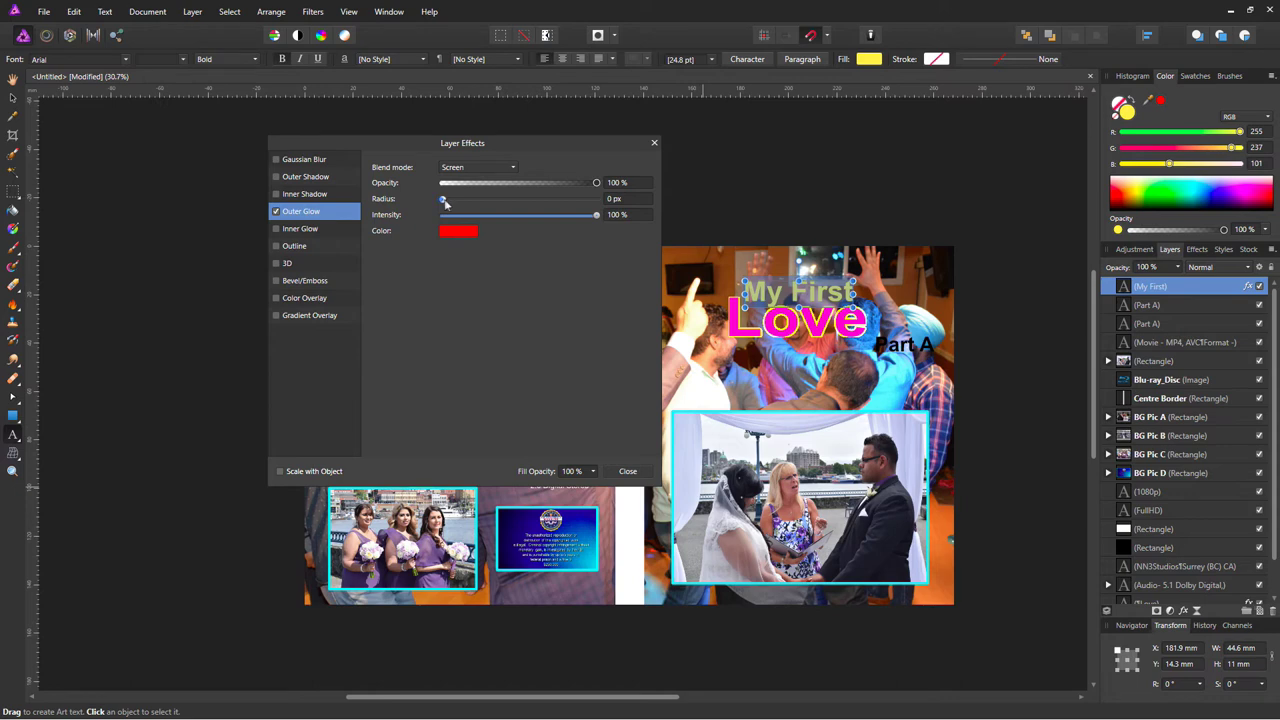
pyautogui.moveTo(444, 199); pyautogui.dragTo(502, 199)
pyautogui.press('Return')
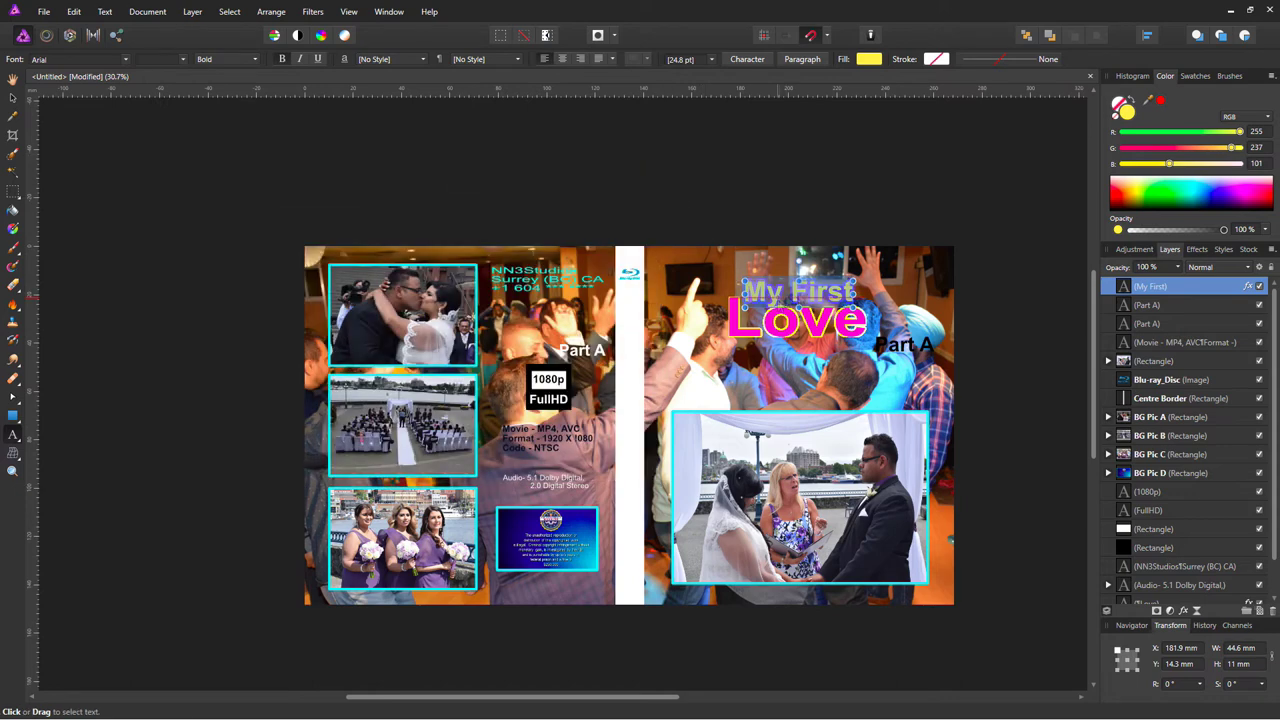
# - Change the My First fill to green and duplicate the Love title layer
pyautogui.moveTo(1215, 192); pyautogui.dragTo(1162, 203)
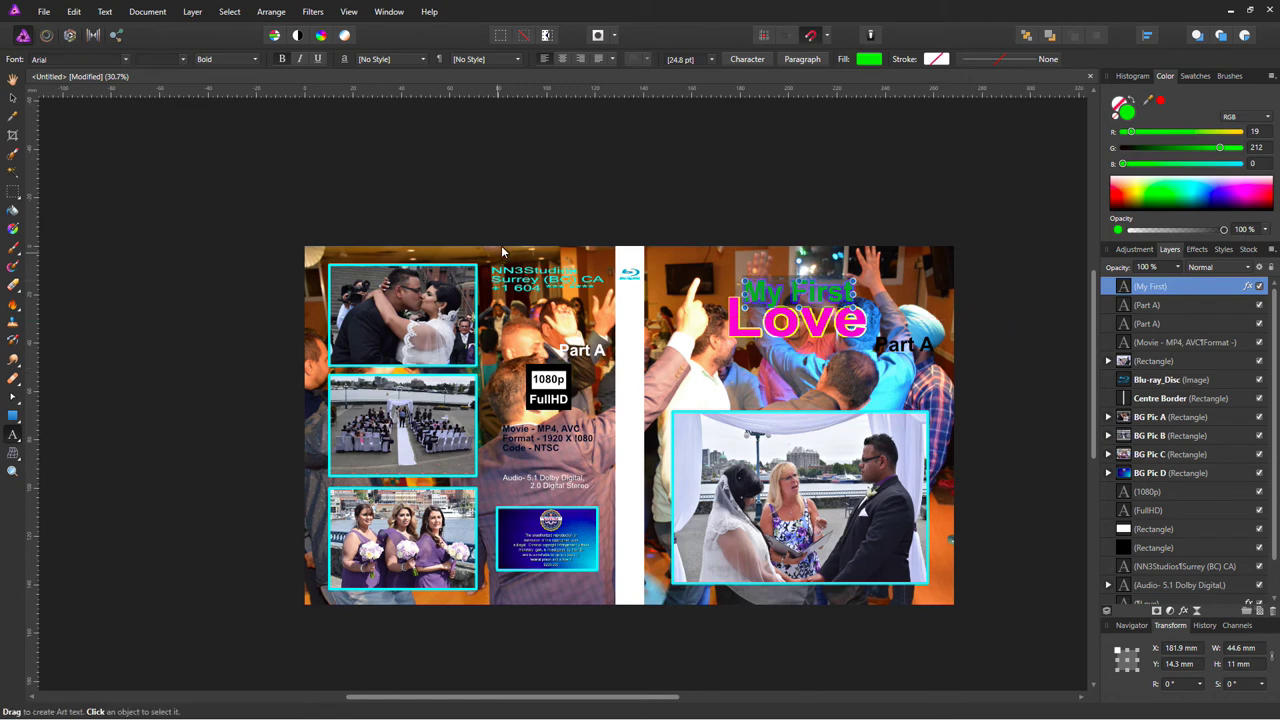
pyautogui.scroll(-5, 1180, 450)
pyautogui.rightClick(1150, 566)
pyautogui.click(1124, 383)
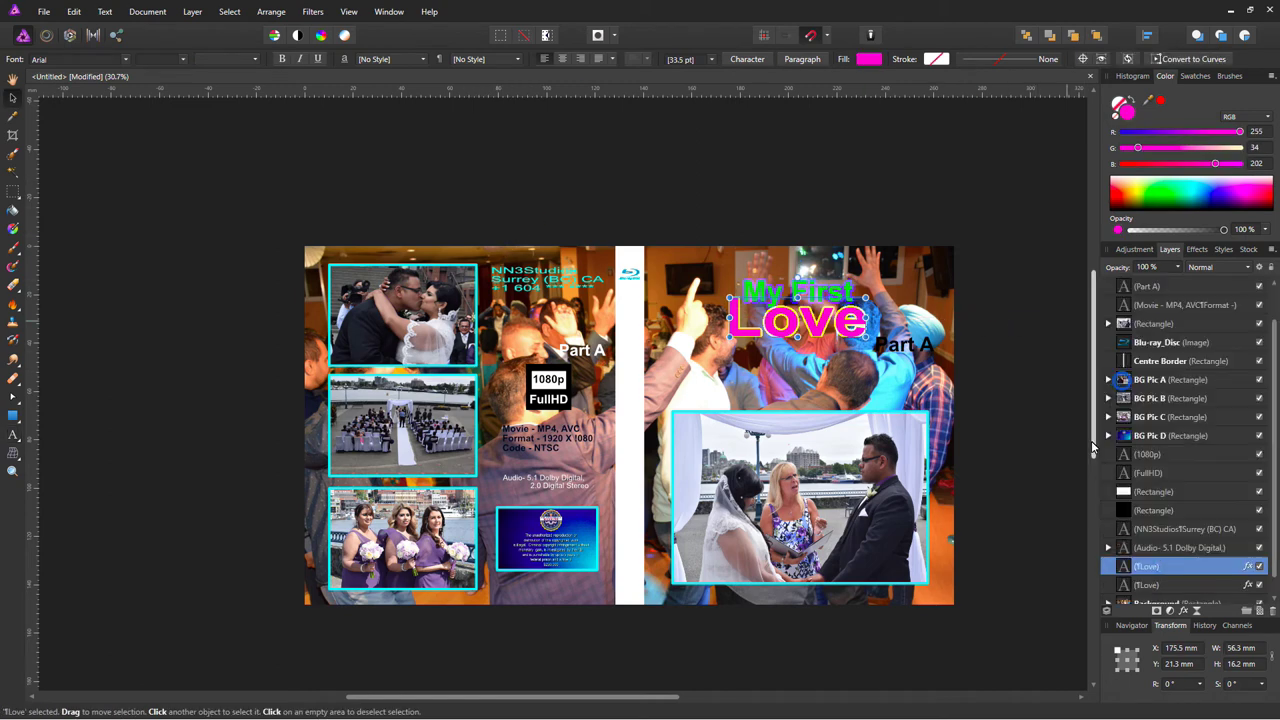
# - Move a shrunken Love copy to the back cover, with a smaller pasted My First above it
pyautogui.moveTo(828, 318); pyautogui.dragTo(588, 333)
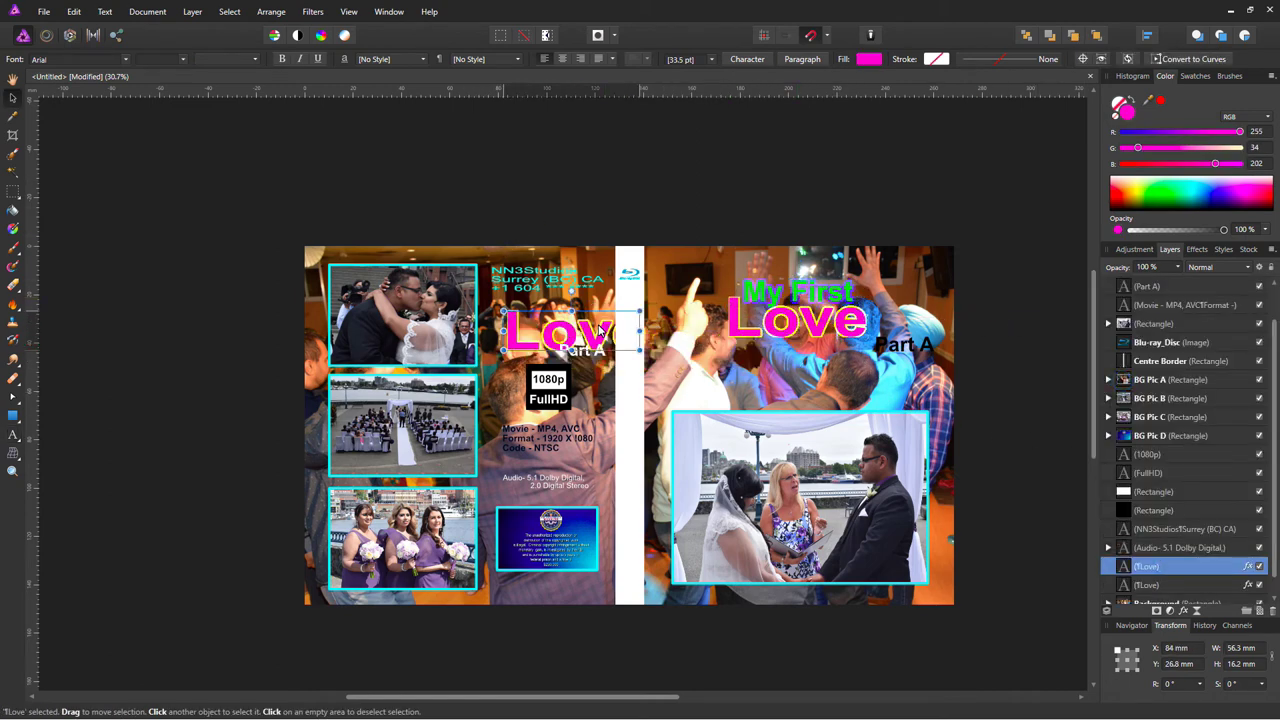
pyautogui.moveTo(606, 328)
pyautogui.mouseDown()
pyautogui.moveTo(561, 343)
pyautogui.moveTo(590, 335)
pyautogui.mouseUp()
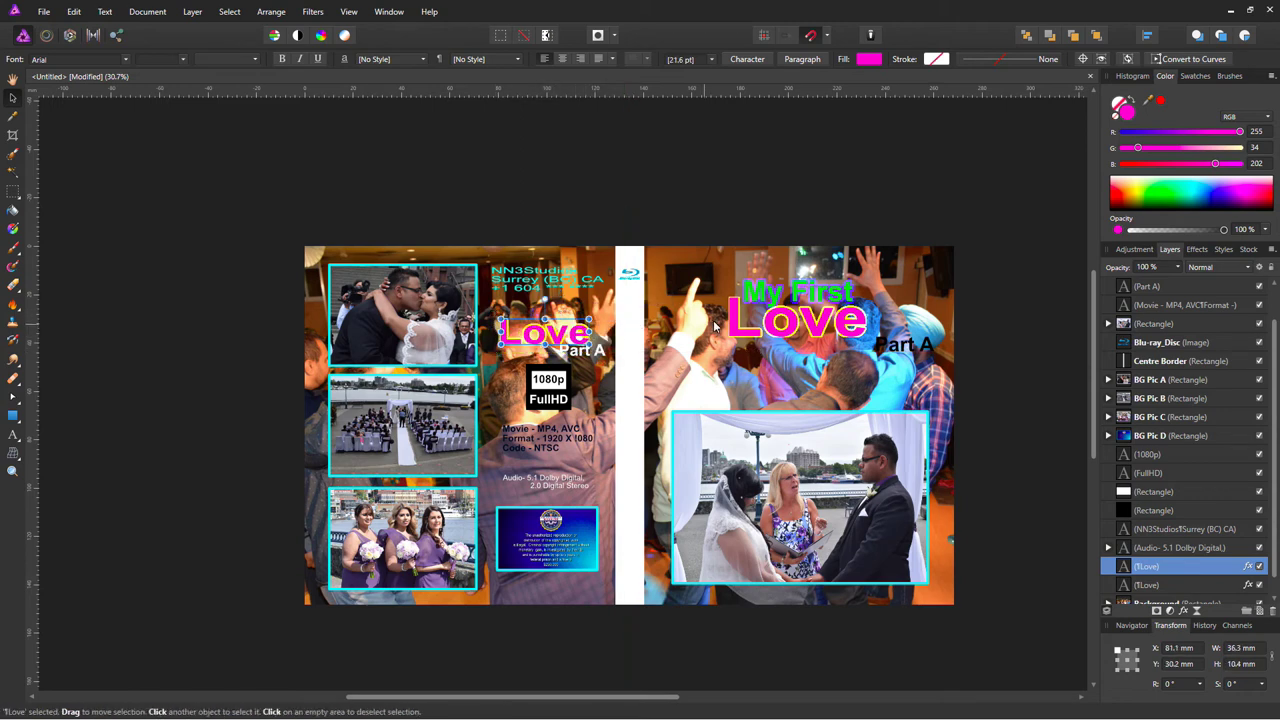
pyautogui.click(777, 302)
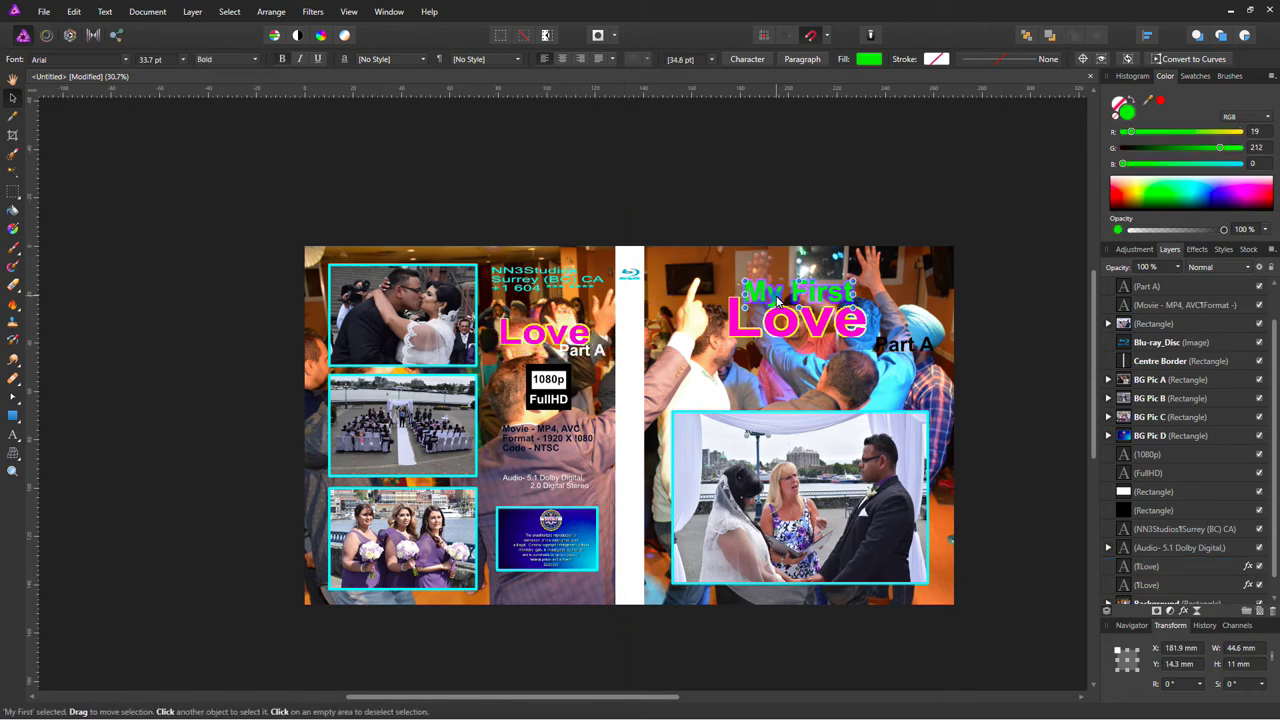
pyautogui.rightClick(836, 297)
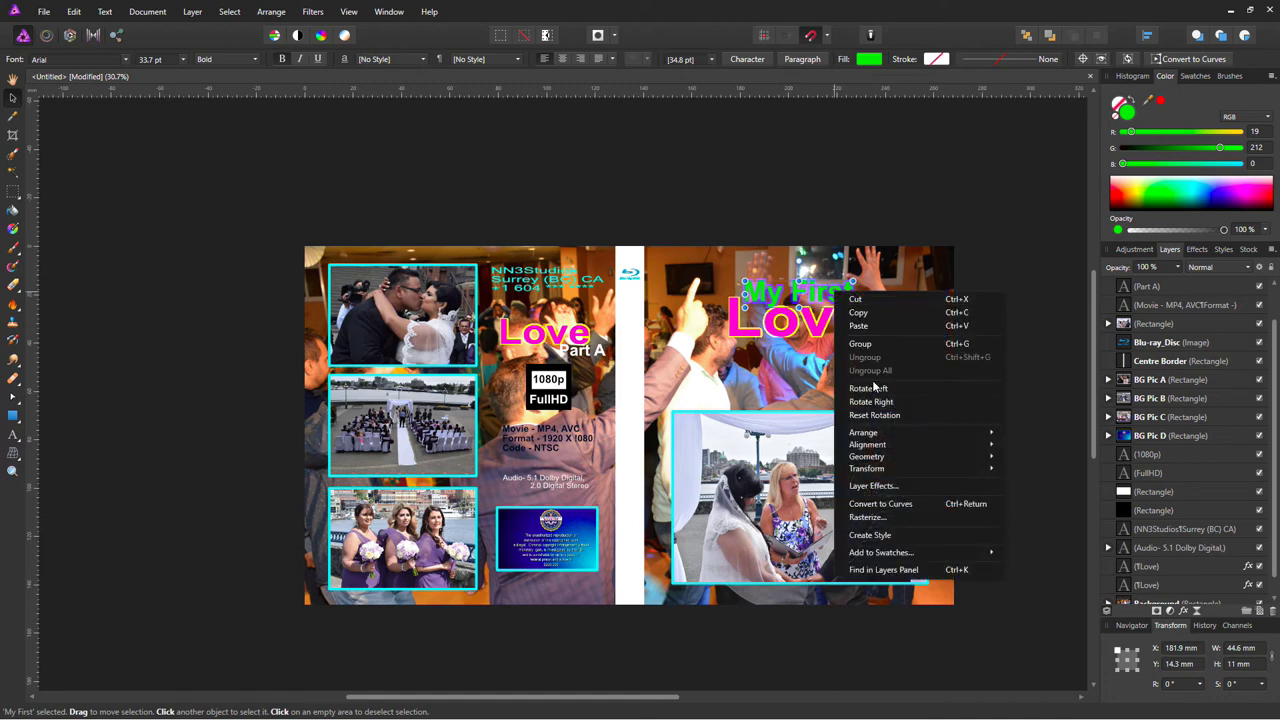
pyautogui.rightClick(821, 296)
pyautogui.click(845, 325)
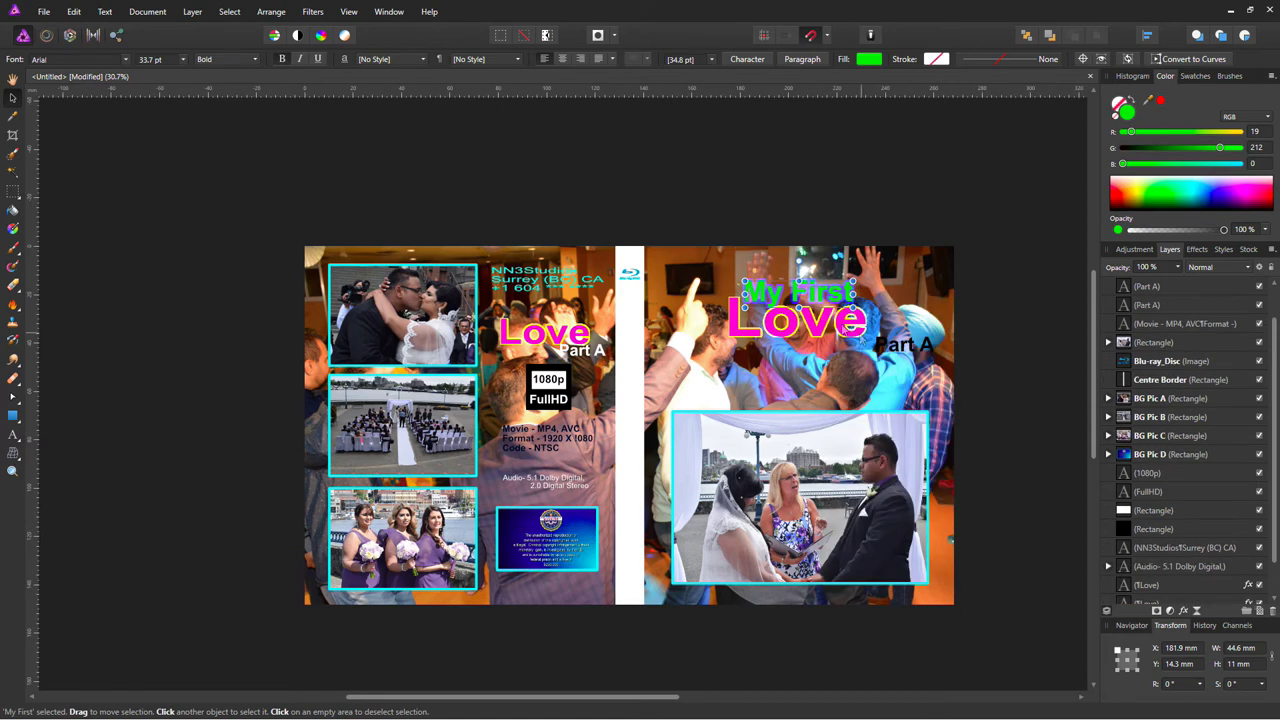
pyautogui.moveTo(820, 293); pyautogui.dragTo(587, 311)
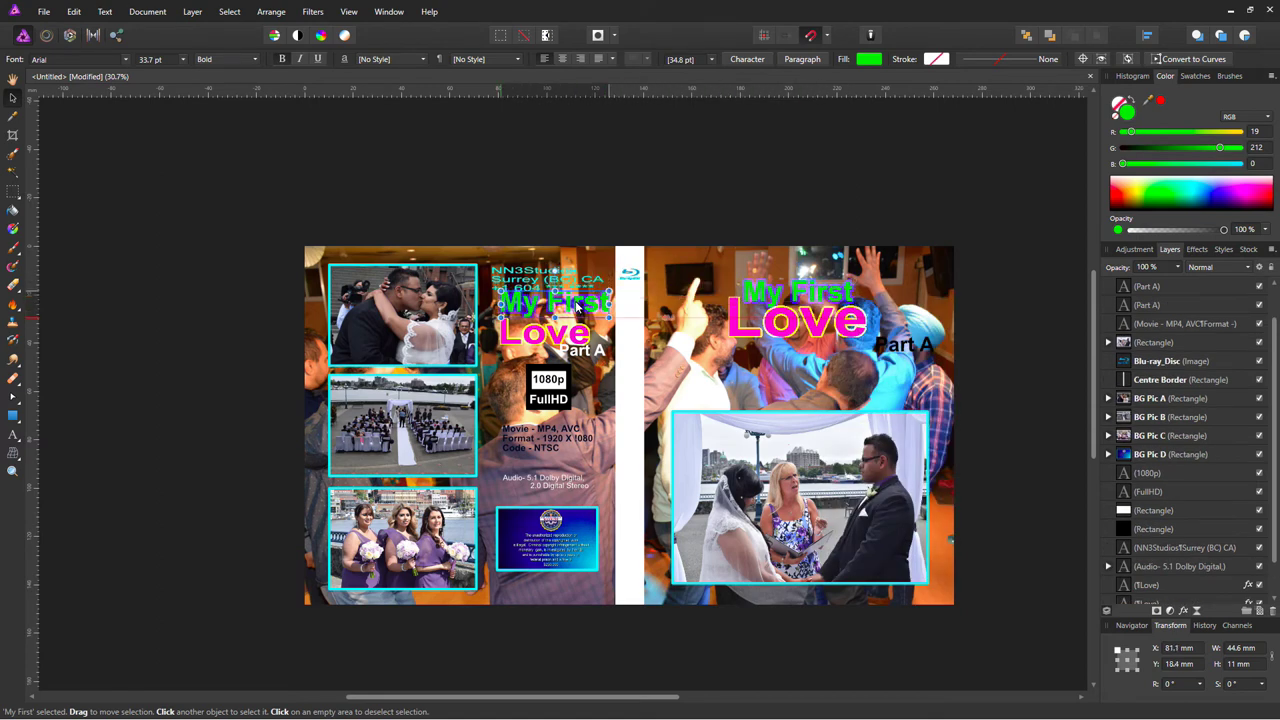
pyautogui.moveTo(612, 320); pyautogui.dragTo(561, 311)
pyautogui.scroll(4, 540, 318)
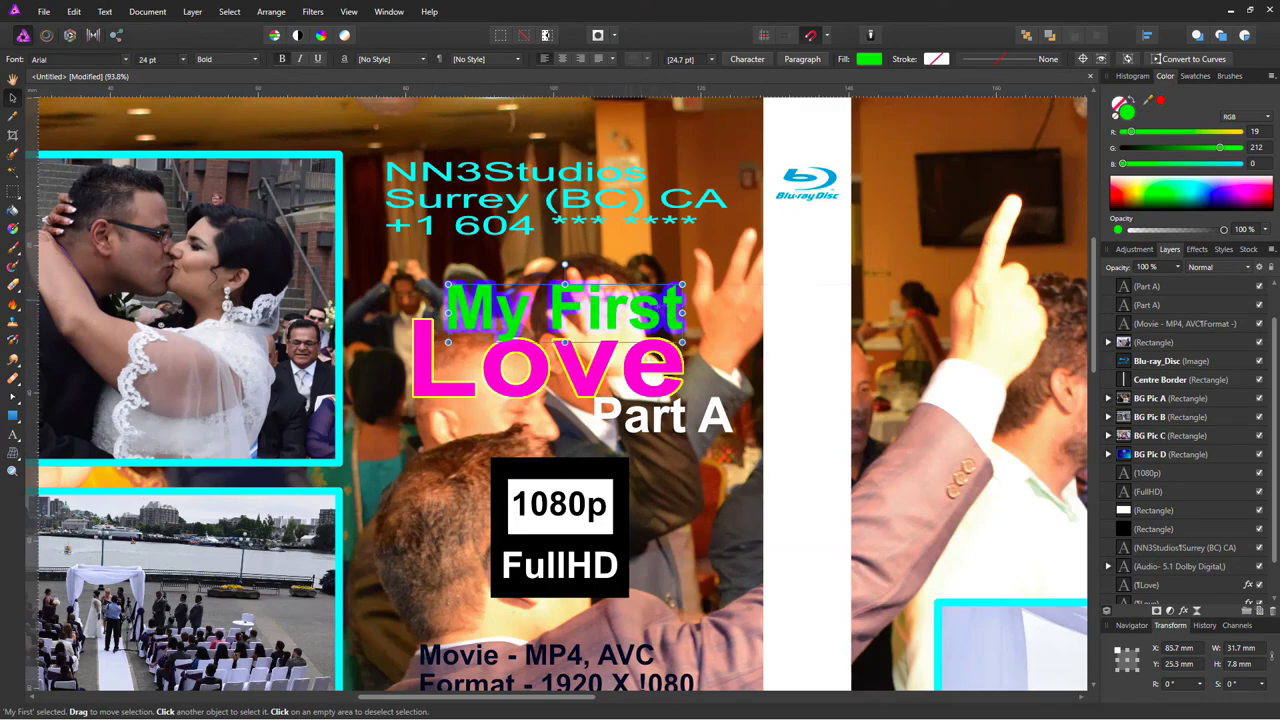
pyautogui.scroll(-5, 522, 259)
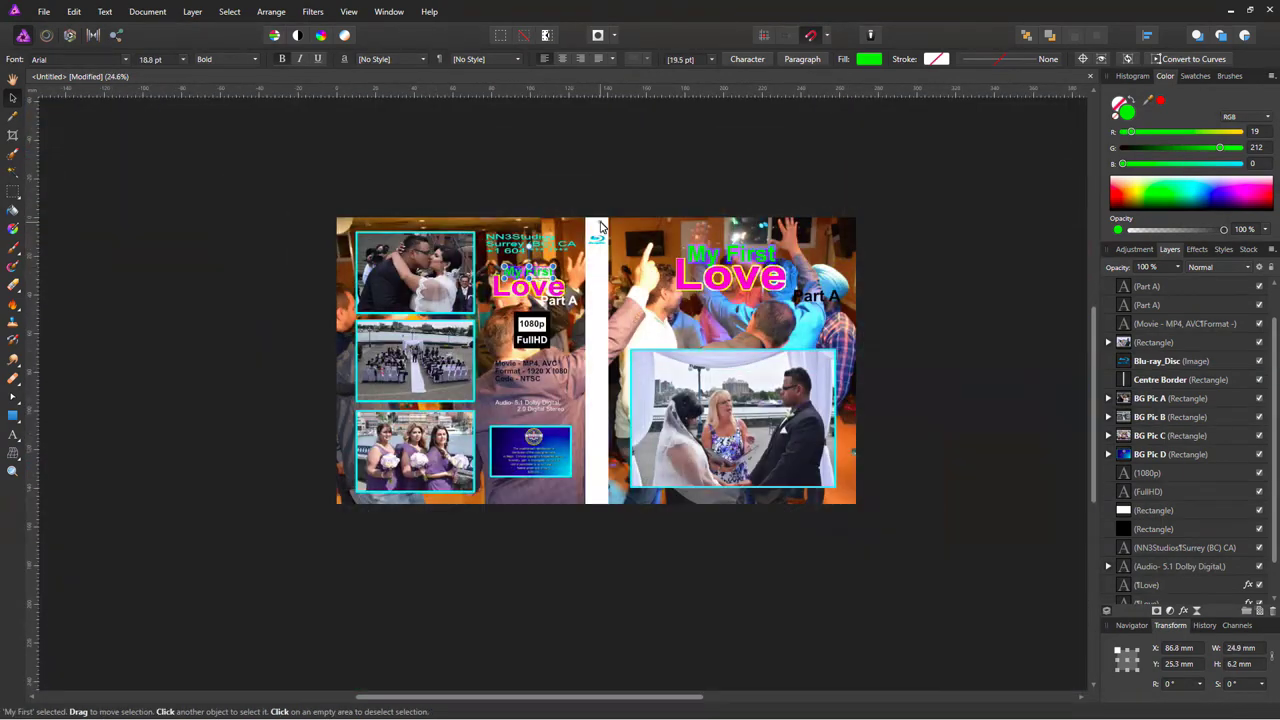
pyautogui.click(596, 262)
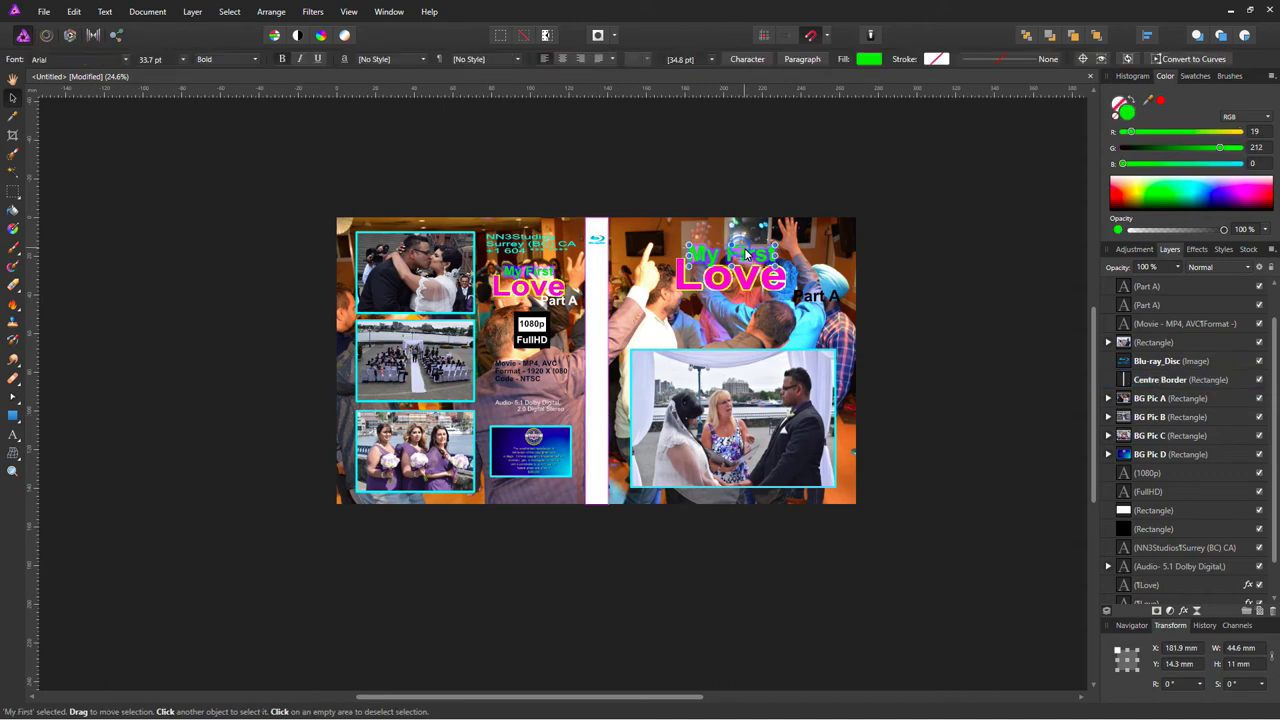
# - Paste new copies of My First and Love, moving the My First copy toward the spine
pyautogui.rightClick(741, 253)
pyautogui.click(765, 305)
pyautogui.moveTo(735, 255); pyautogui.dragTo(601, 407)
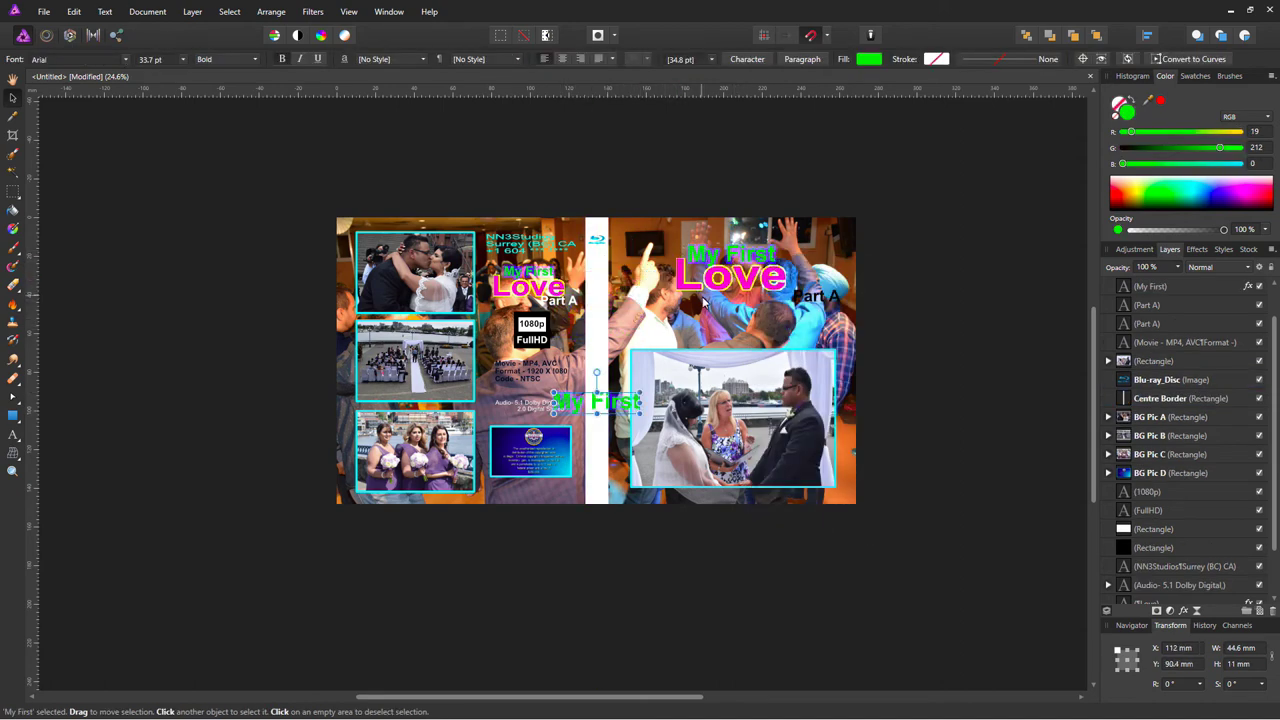
pyautogui.click(708, 285)
pyautogui.rightClick(700, 270)
pyautogui.click(740, 305)
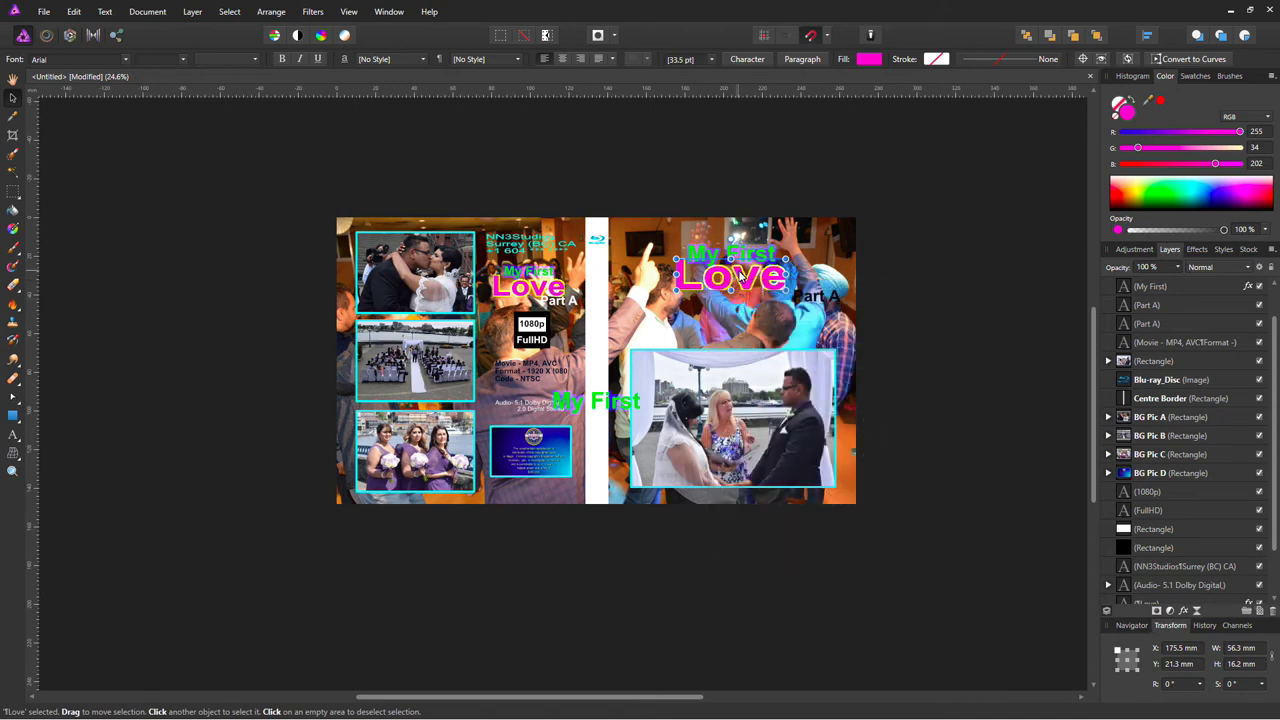
pyautogui.rightClick(738, 270)
pyautogui.click(762, 305)
pyautogui.moveTo(716, 285)
pyautogui.mouseDown()
pyautogui.moveTo(679, 204)
pyautogui.moveTo(770, 243)
pyautogui.mouseUp()
# - Rotate the My First copy 90° and shrink it to fit along the spine
pyautogui.click(596, 402)
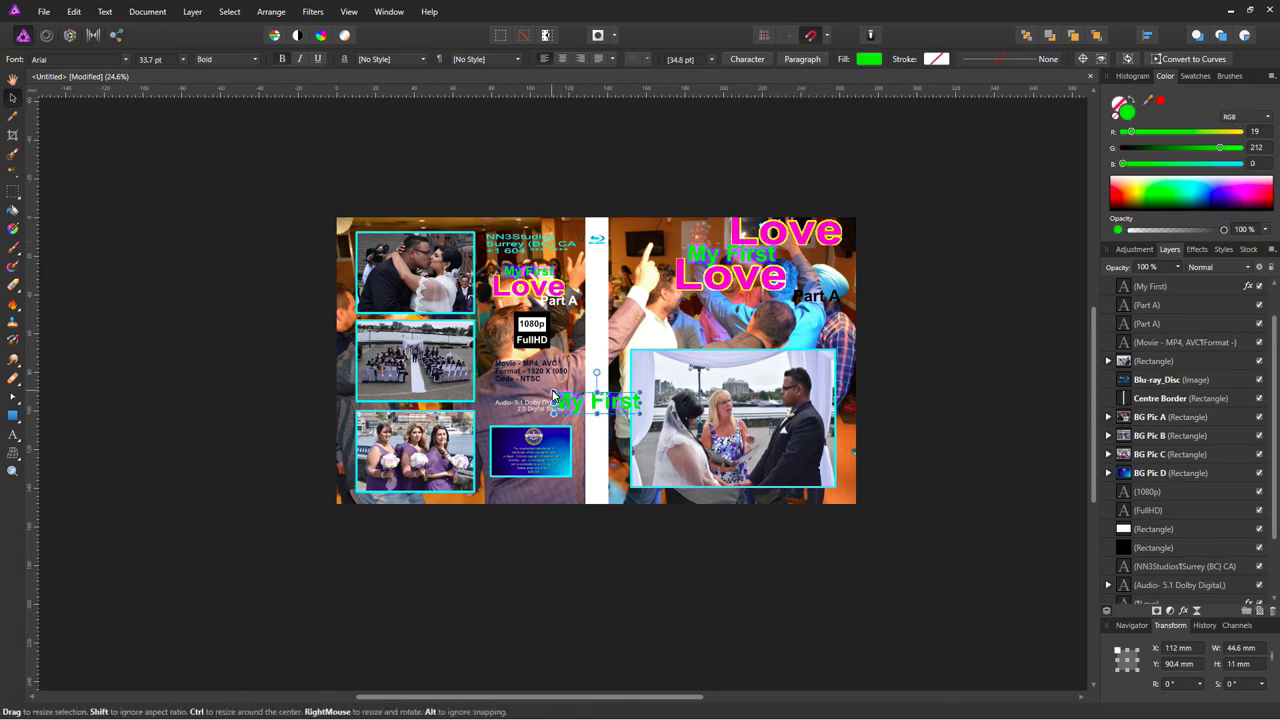
pyautogui.moveTo(575, 427); pyautogui.dragTo(583, 467)
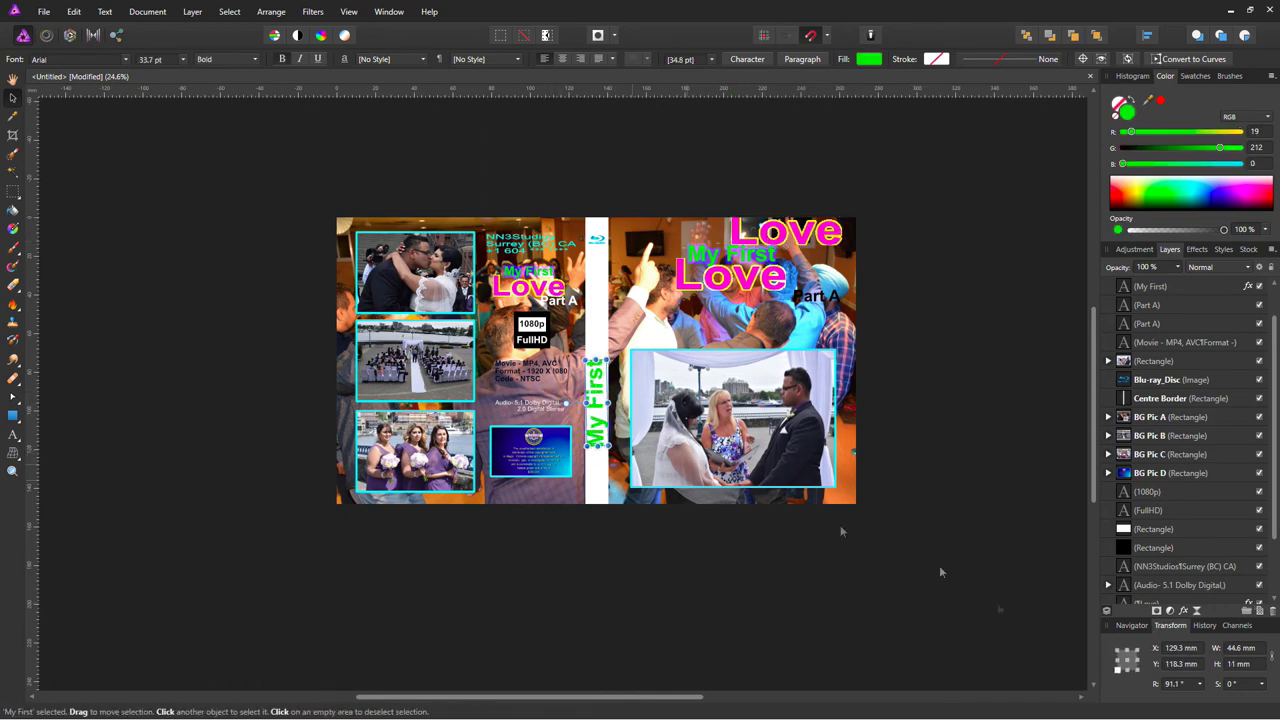
pyautogui.click(1177, 686)
pyautogui.write('90')
pyautogui.press('Return')
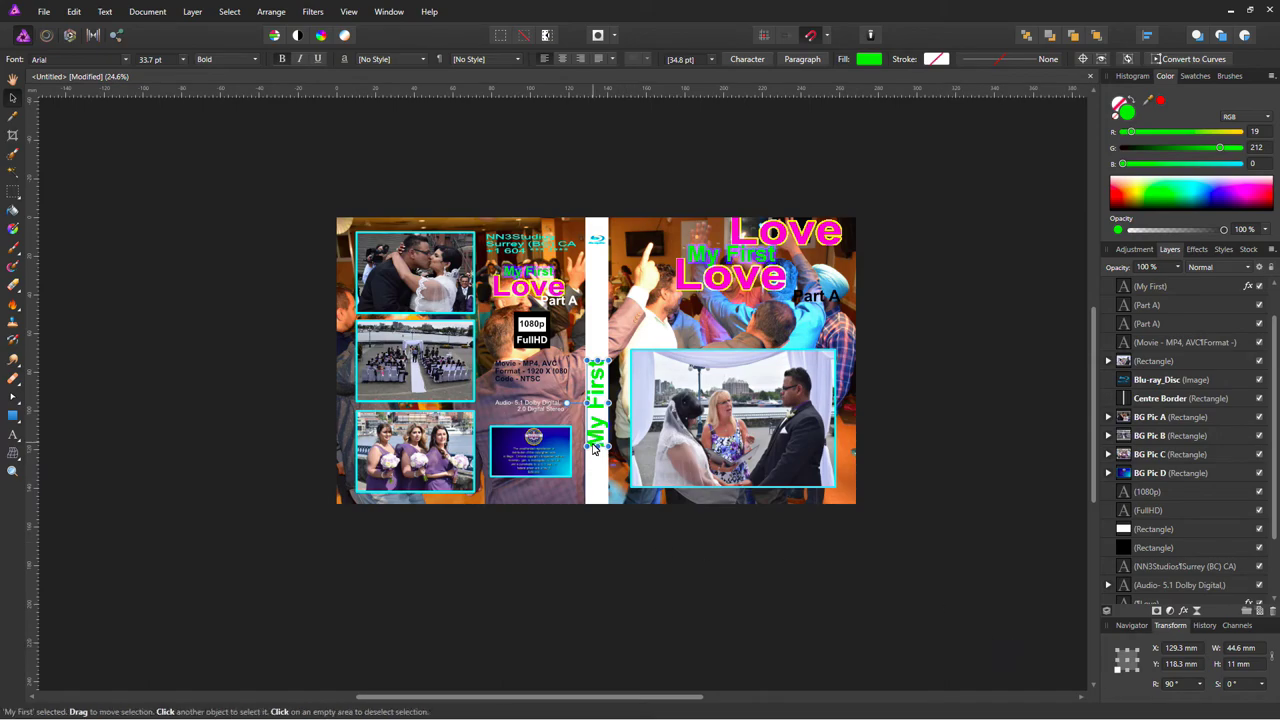
pyautogui.moveTo(593, 449)
pyautogui.mouseDown()
pyautogui.moveTo(596, 420)
pyautogui.moveTo(599, 477)
pyautogui.moveTo(599, 458)
pyautogui.mouseUp()
pyautogui.scroll(2, 600, 404)
pyautogui.scroll(3, 600, 404)
pyautogui.scroll(-3, 599, 477)
# - Place the pink Love copy on the spine, rotated 90° and scaled to fit
pyautogui.moveTo(788, 285)
pyautogui.mouseDown()
pyautogui.moveTo(633, 340)
pyautogui.moveTo(610, 383)
pyautogui.mouseUp()
pyautogui.scroll(-3, 1272, 510)
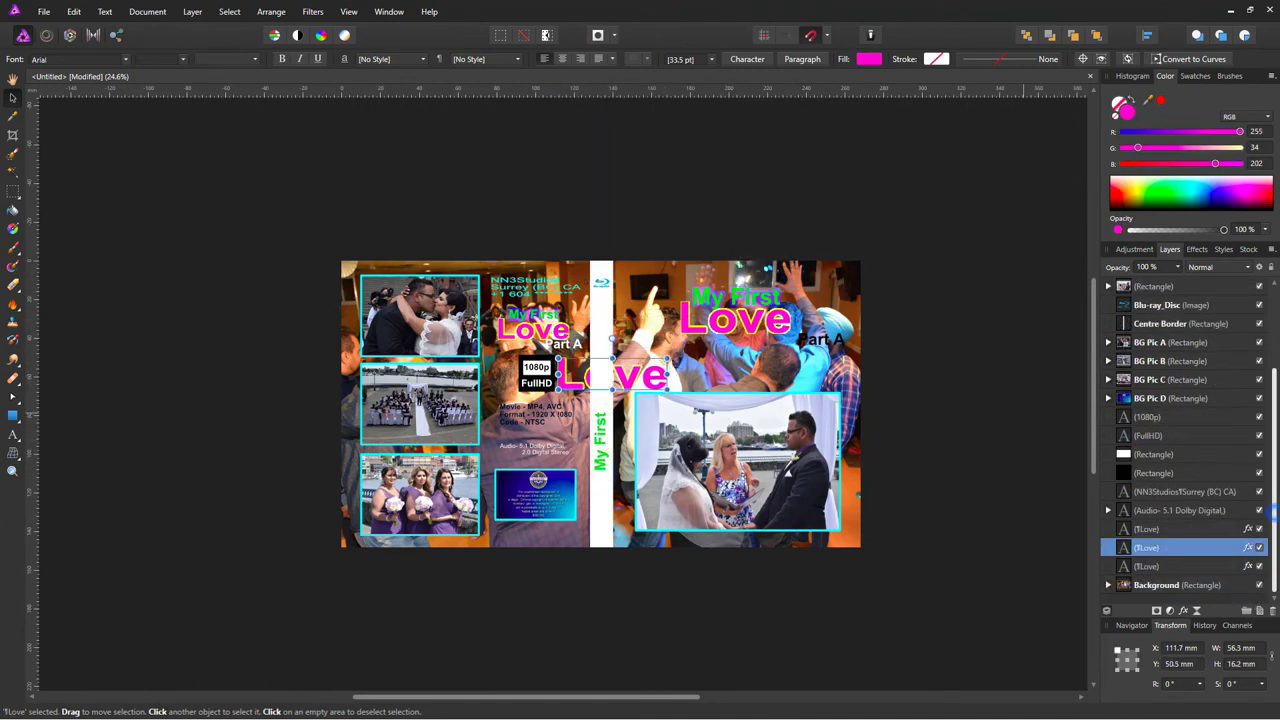
pyautogui.moveTo(1185, 547); pyautogui.dragTo(1180, 282)
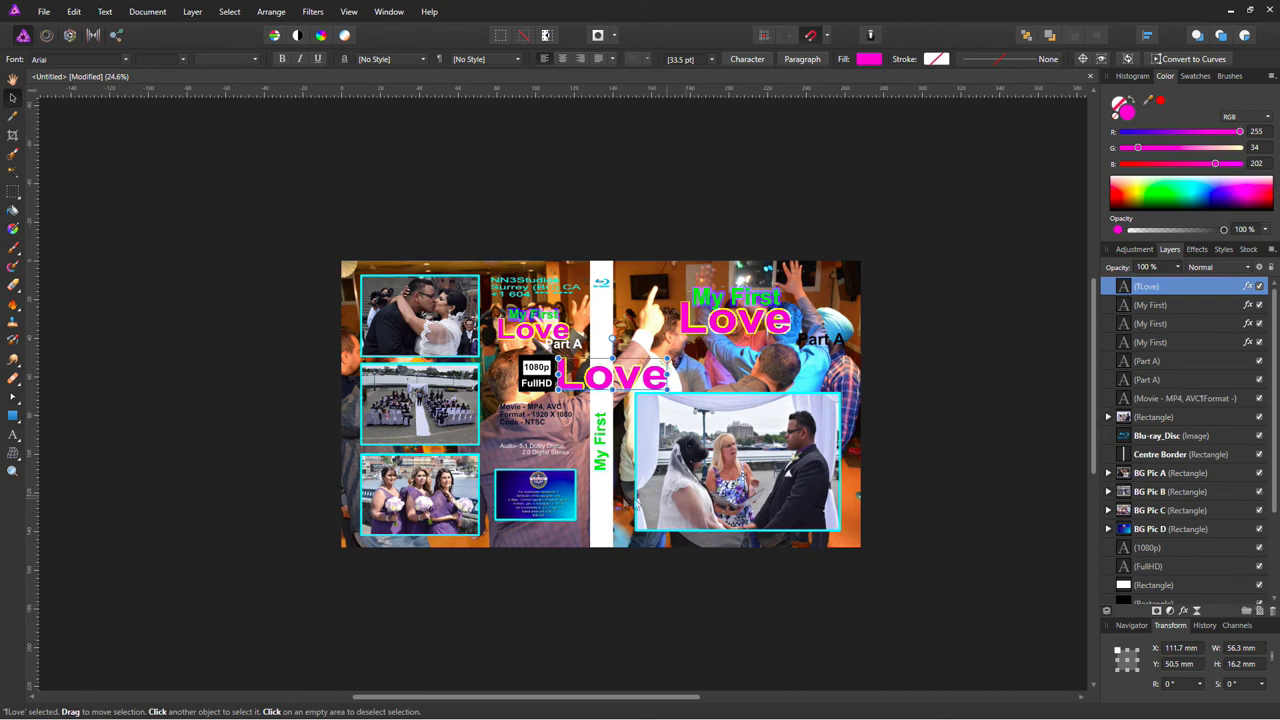
pyautogui.moveTo(672, 352); pyautogui.dragTo(586, 303)
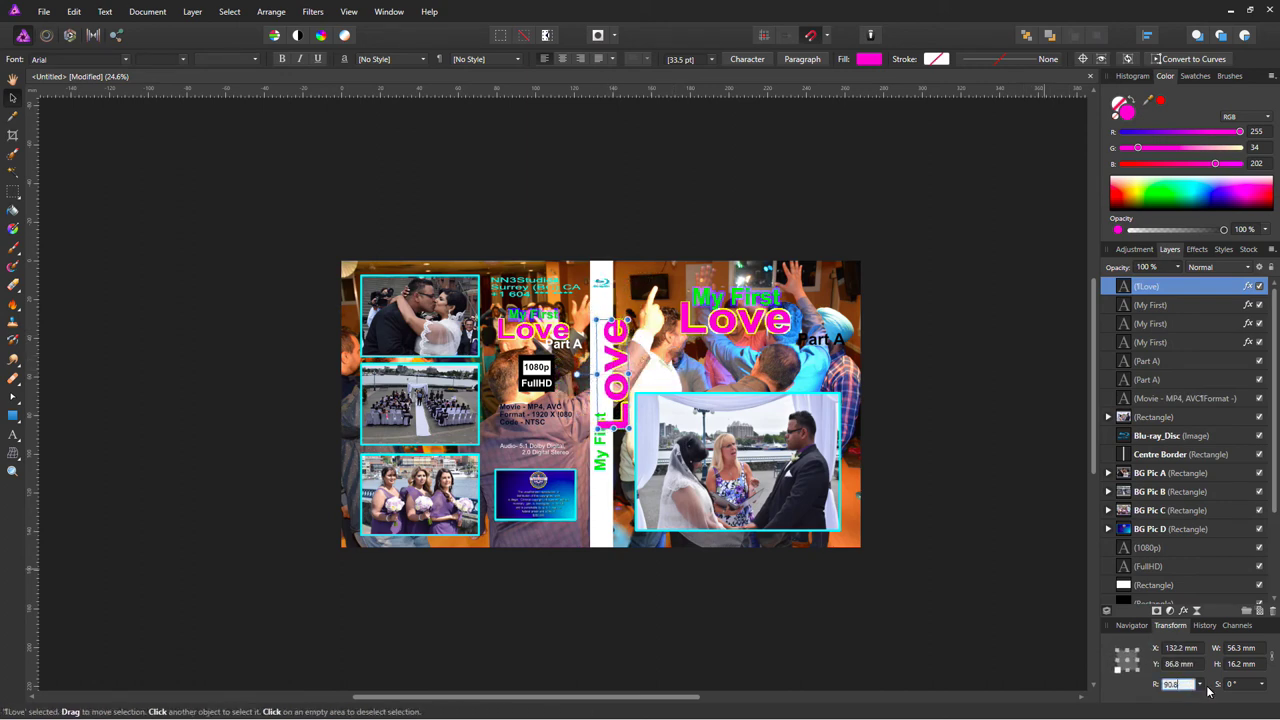
pyautogui.press('Return')
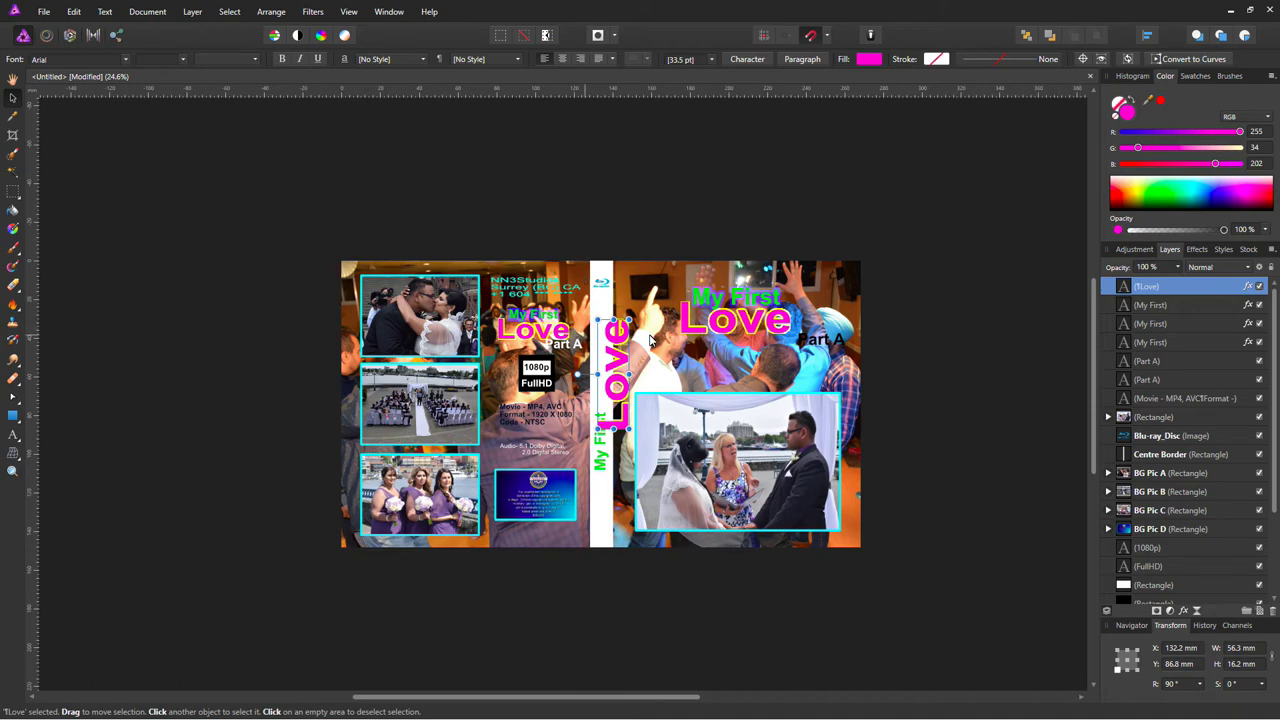
pyautogui.moveTo(630, 320)
pyautogui.mouseDown()
pyautogui.moveTo(600, 365)
pyautogui.moveTo(612, 384)
pyautogui.mouseUp()
pyautogui.scroll(3, 600, 365)
pyautogui.scroll(-3, 611, 362)
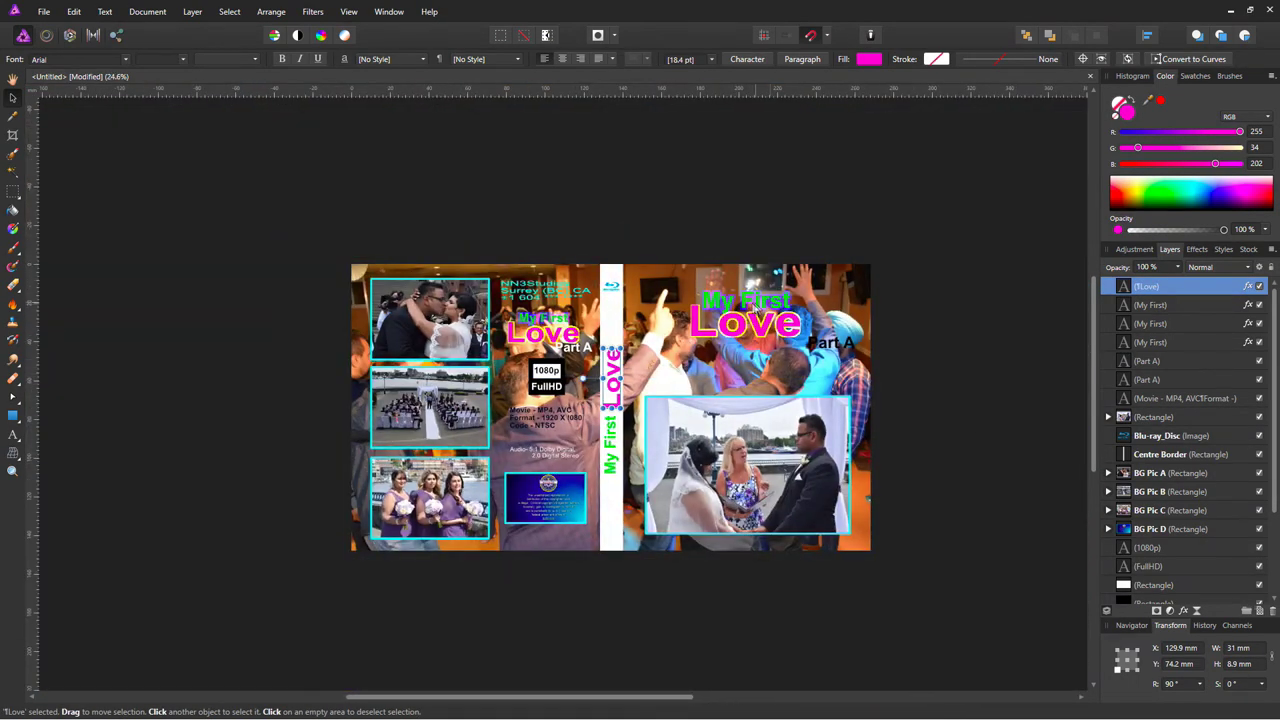
# - Hide the white Centre Border spine rectangle and clear the selection
pyautogui.click(607, 523)
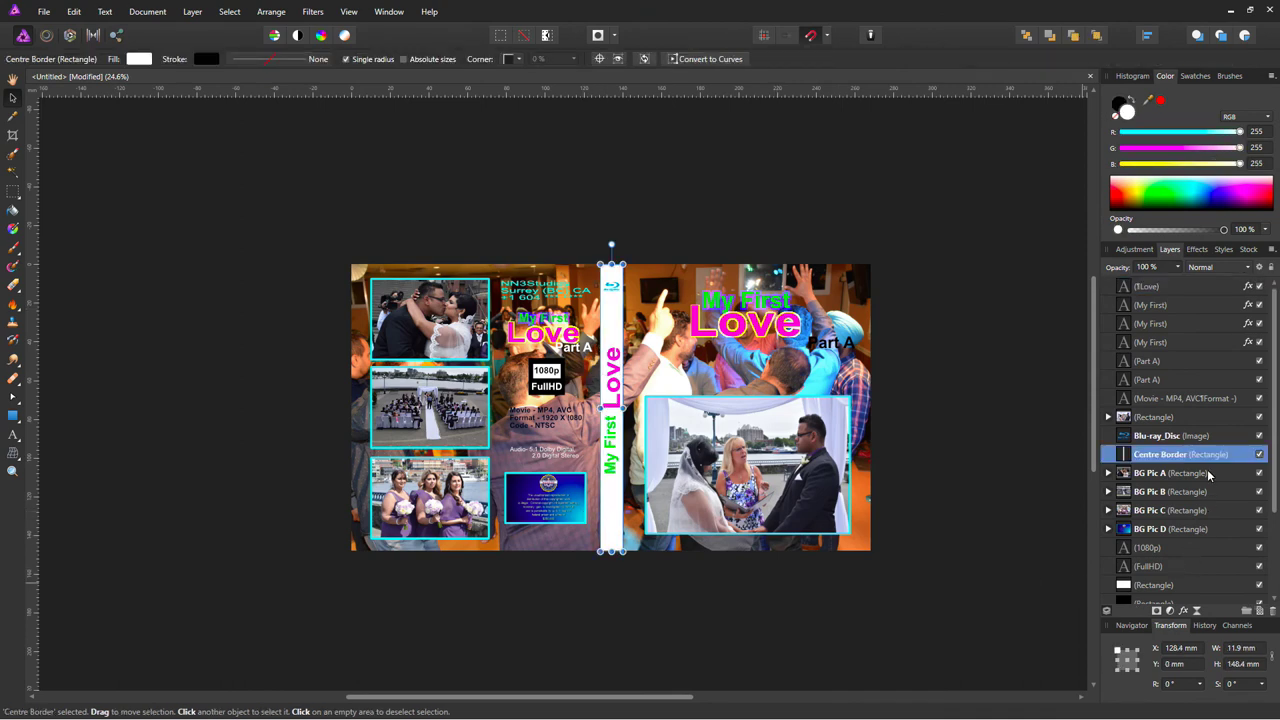
pyautogui.click(1260, 455)
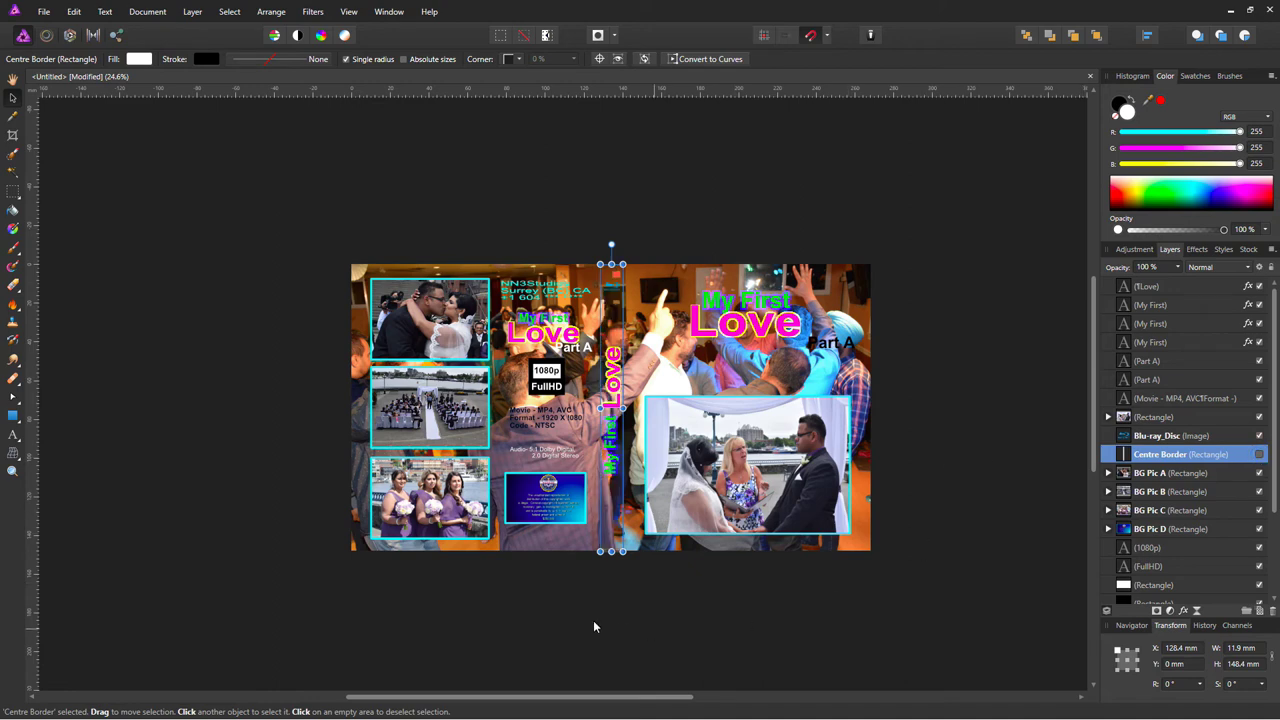
pyautogui.click(619, 601)
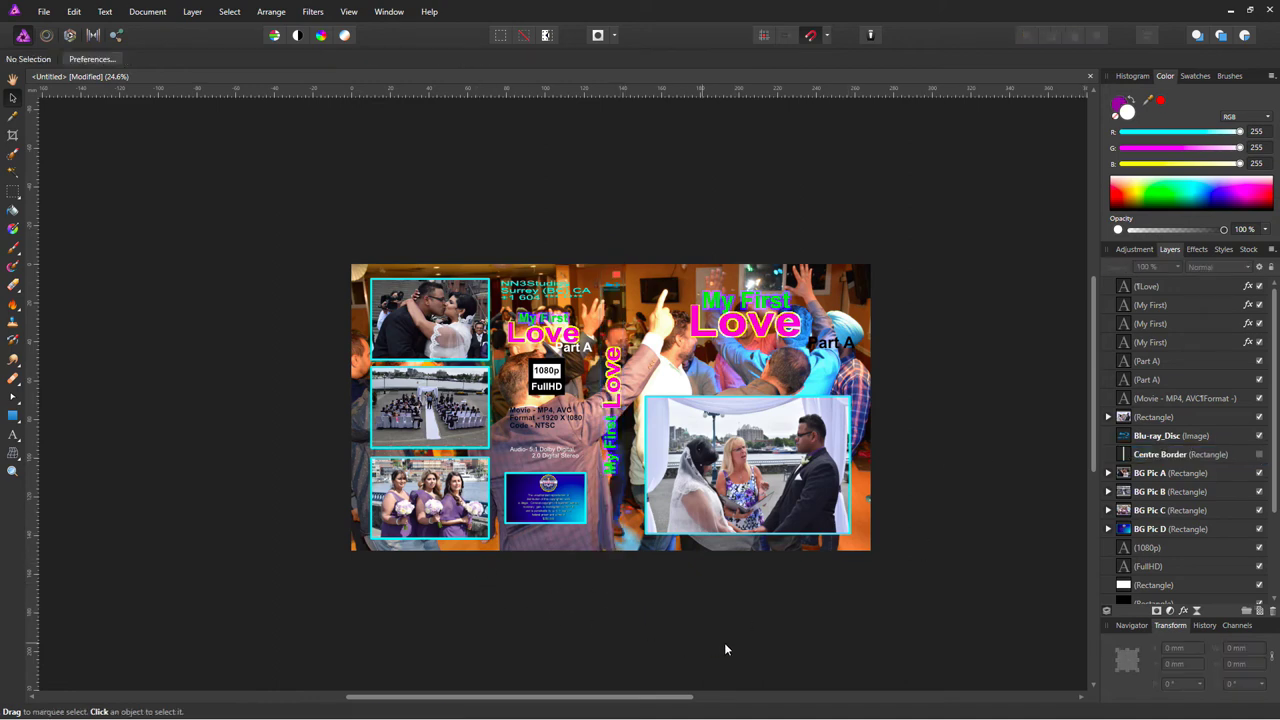
pyautogui.scroll(1, 726, 645)
pyautogui.click(46, 14)
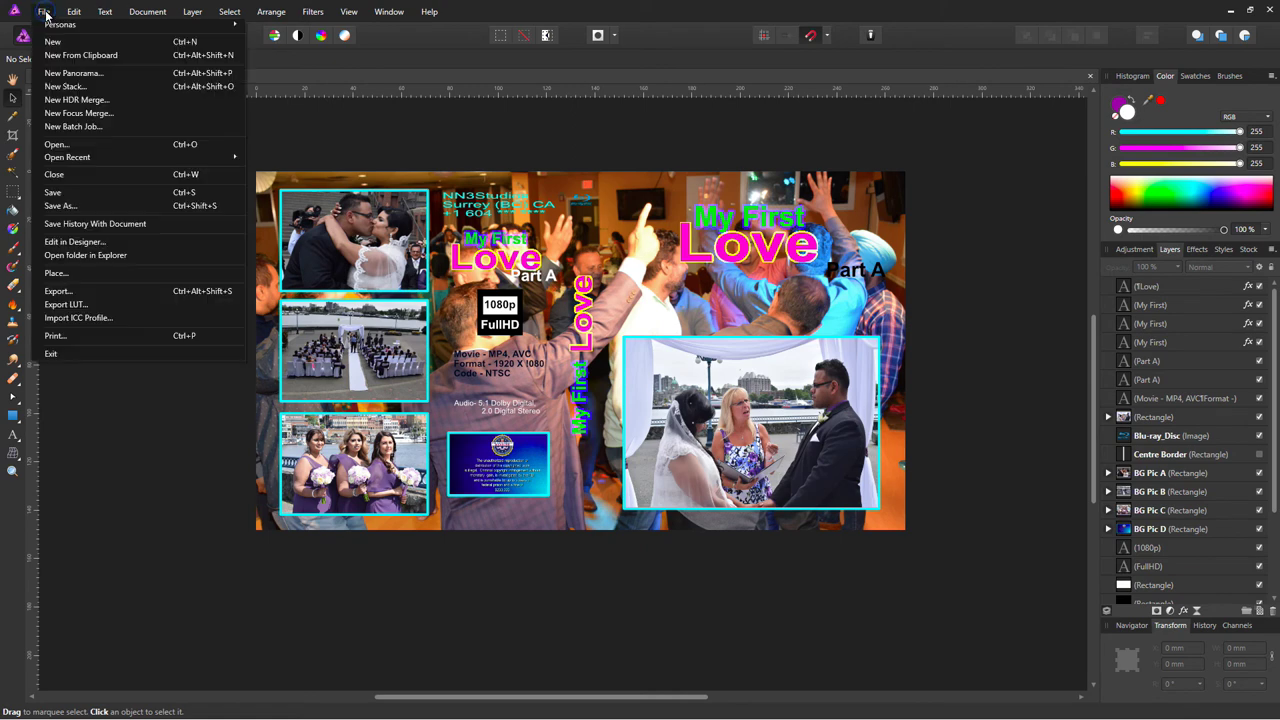
# - Export the cover spread as a best-quality JPEG into the bd covers folder
pyautogui.click(93, 291)
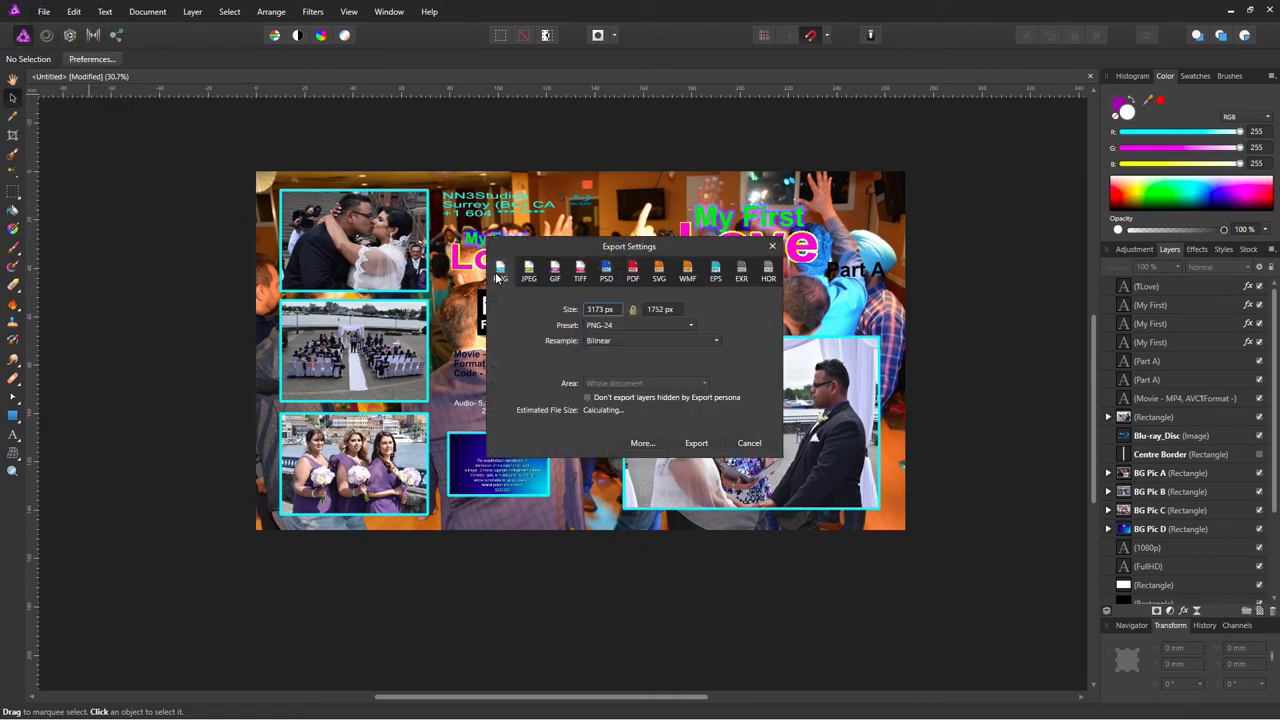
pyautogui.click(533, 279)
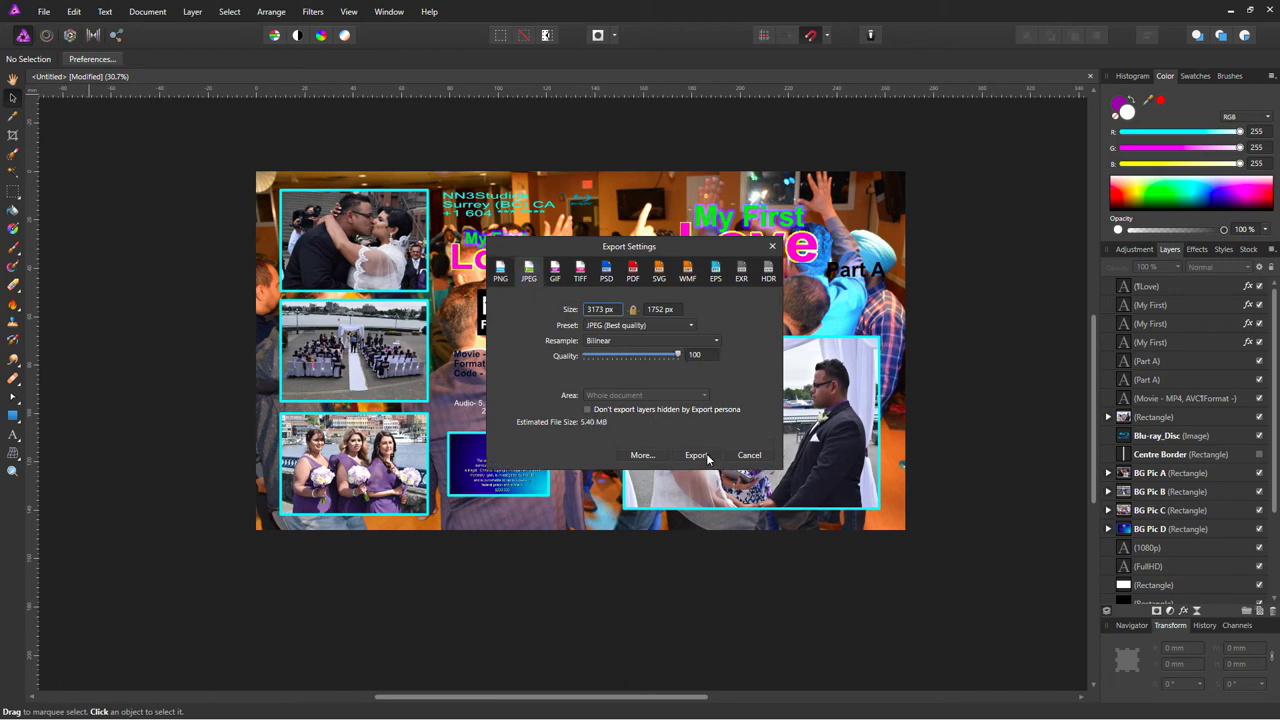
pyautogui.click(697, 456)
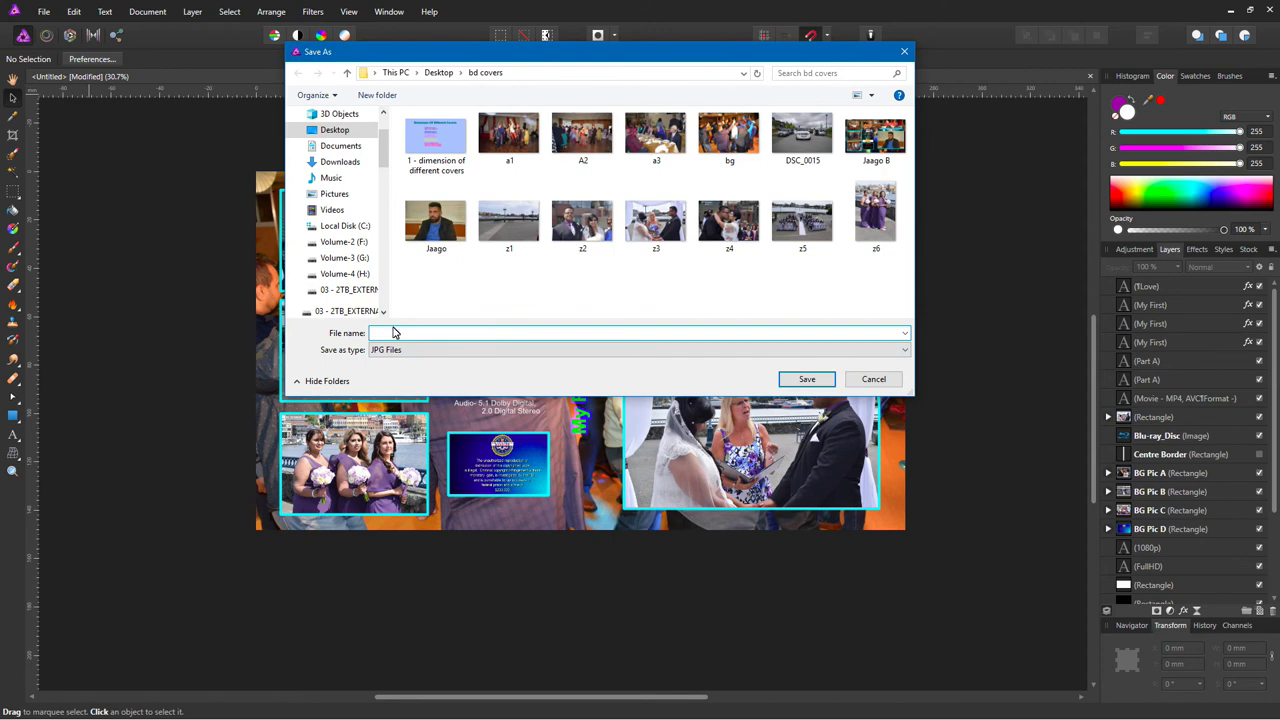
pyautogui.click(385, 336)
pyautogui.write('m')
pyautogui.click(469, 338)
pyautogui.write('s s')
pyautogui.write('ize -bd cove')
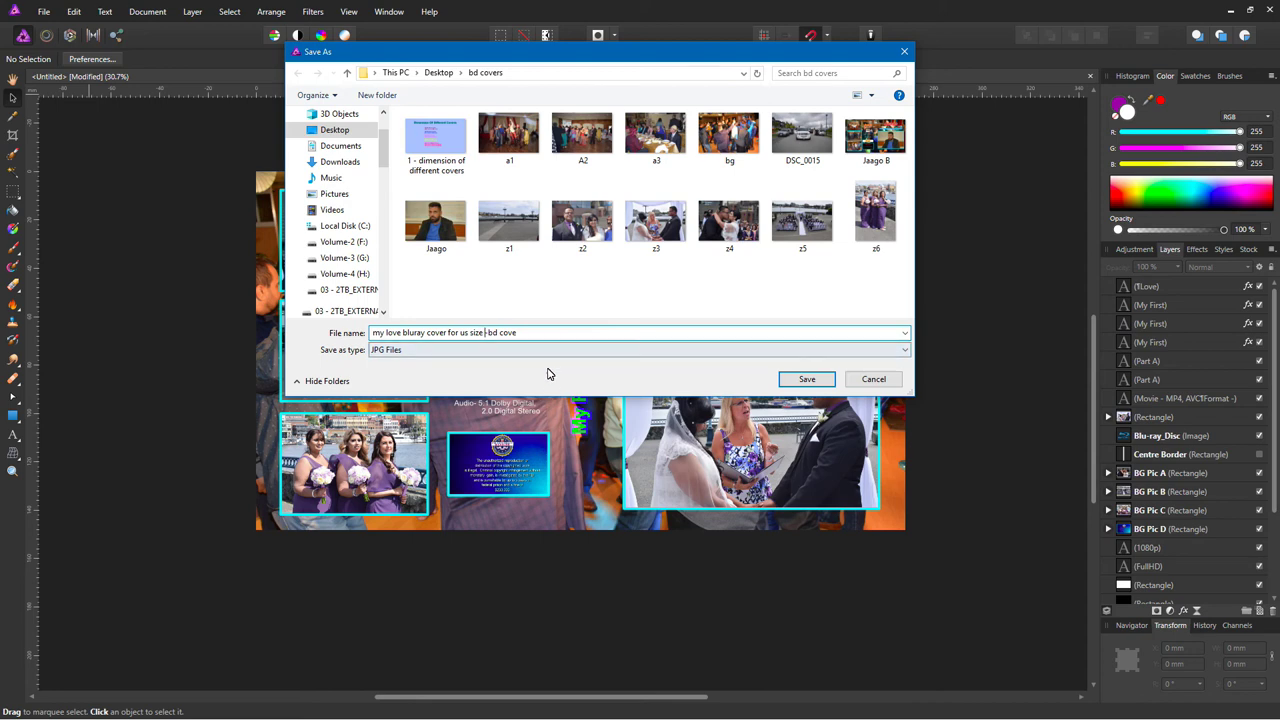
pyautogui.press('BackSpace')
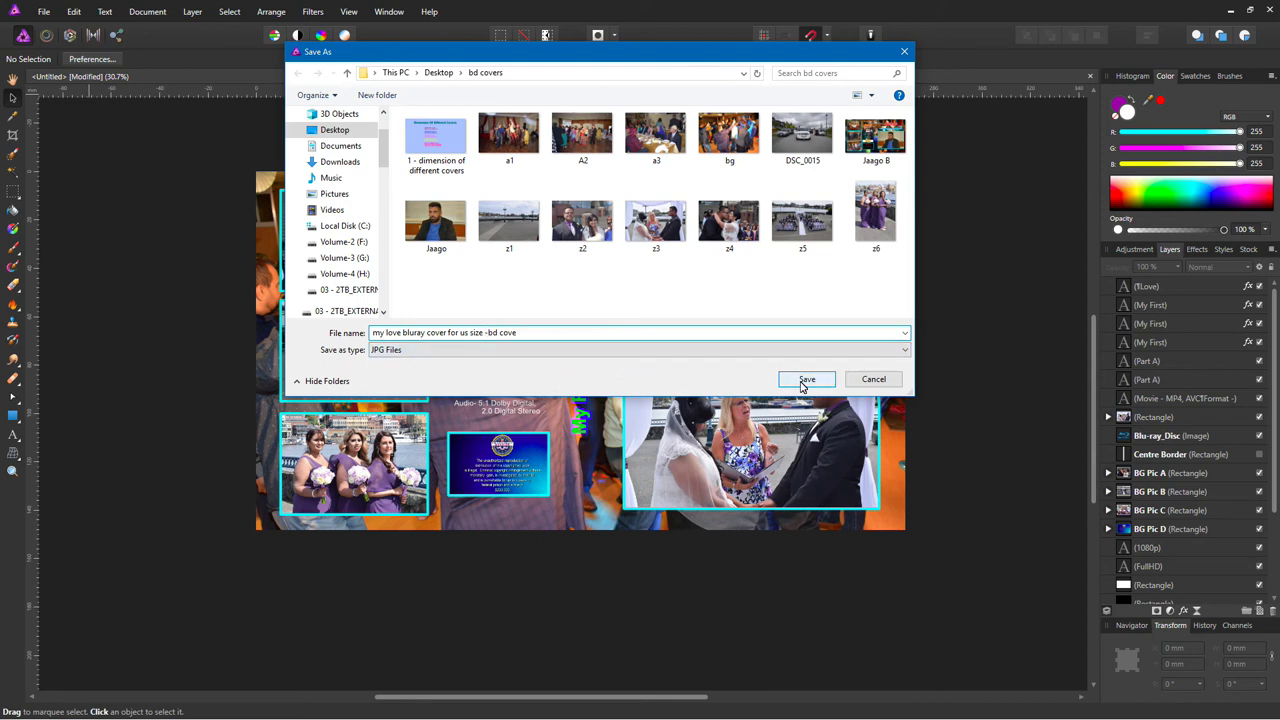
pyautogui.click(805, 380)
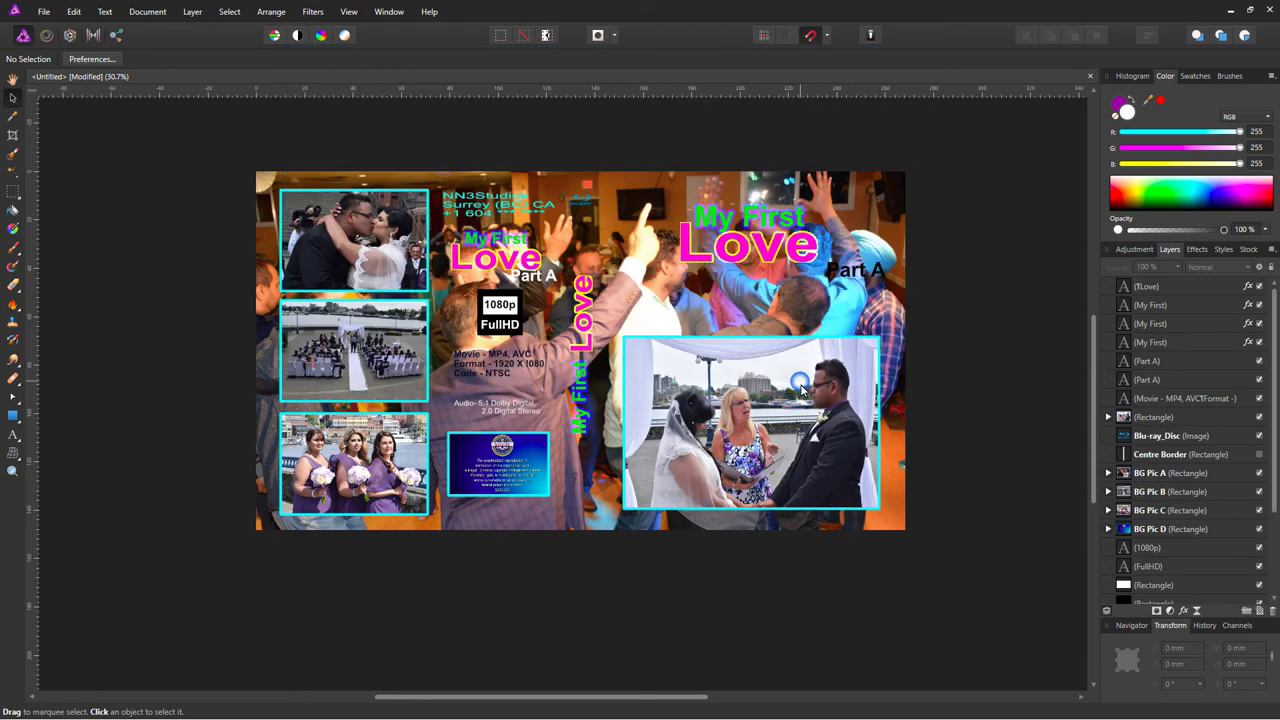
# - Confirm the my love bluray cover JPEG is in bd covers, then cancel the browser
pyautogui.click(45, 14)
pyautogui.click(72, 147)
pyautogui.scroll(-2, 697, 251)
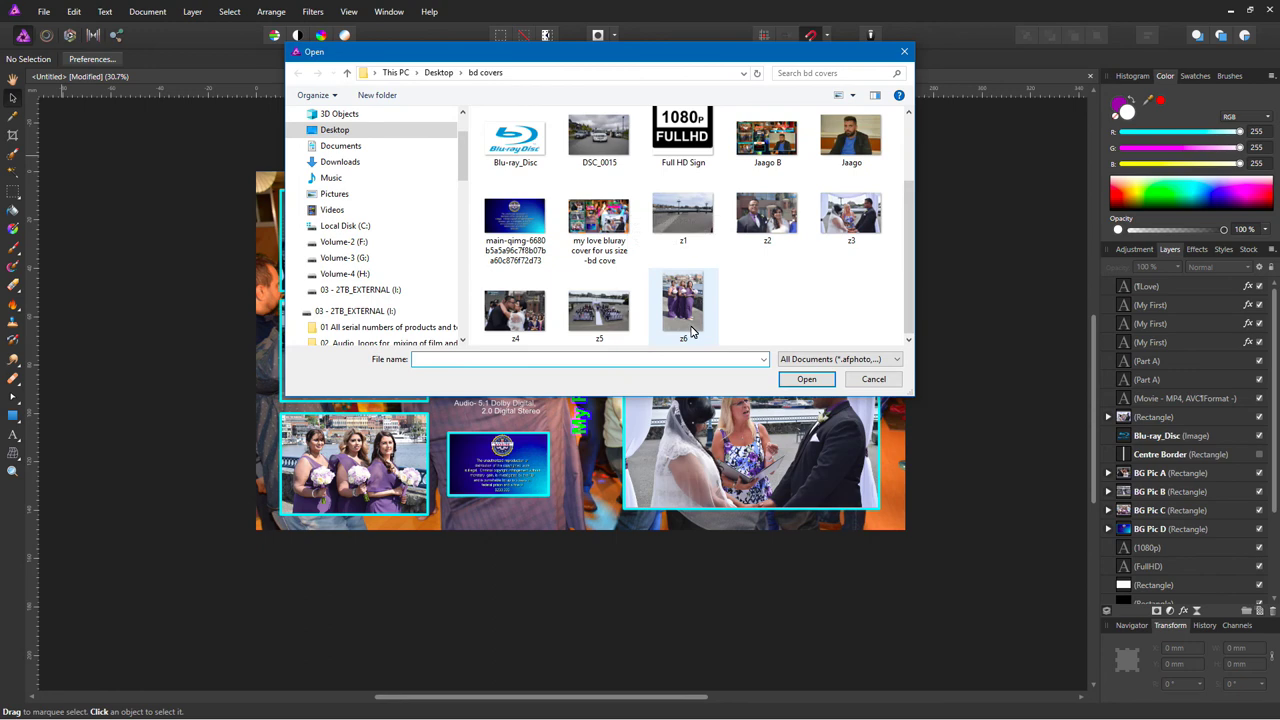
pyautogui.click(608, 232)
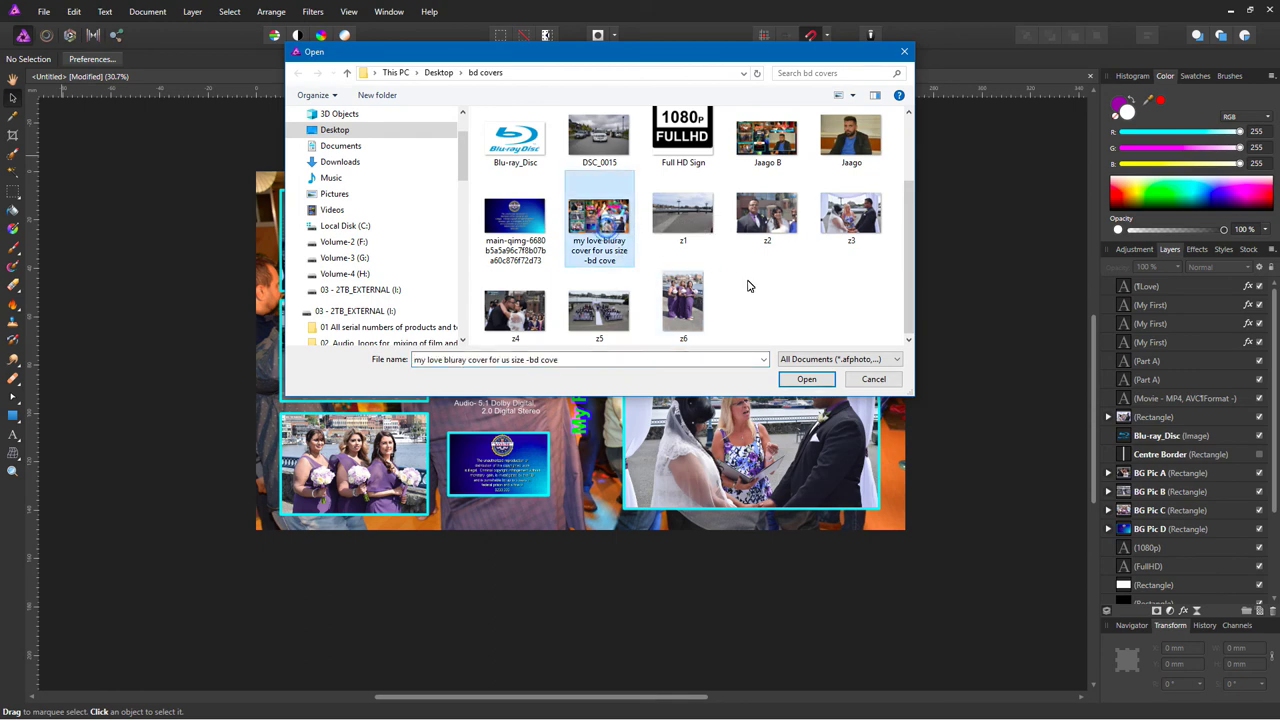
pyautogui.click(904, 52)
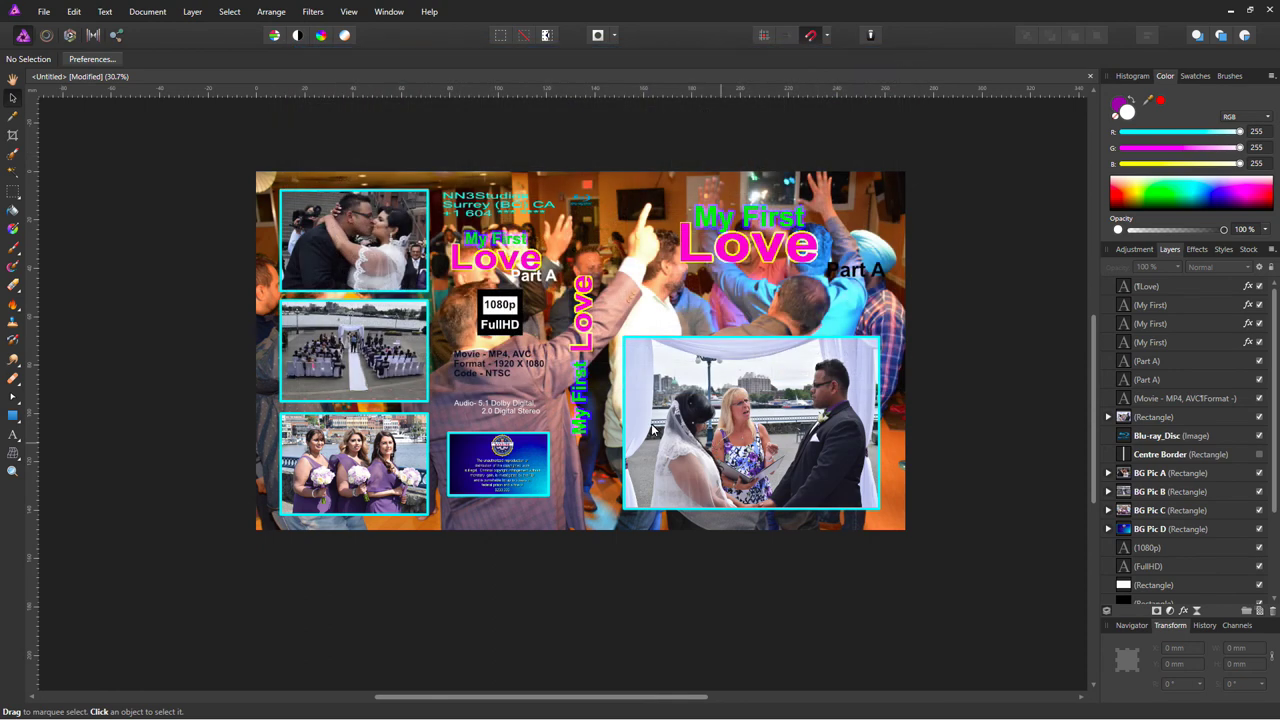
# - Print the spread to the Canon MX920 series Printer with Paper Size set to A4
pyautogui.click(45, 14)
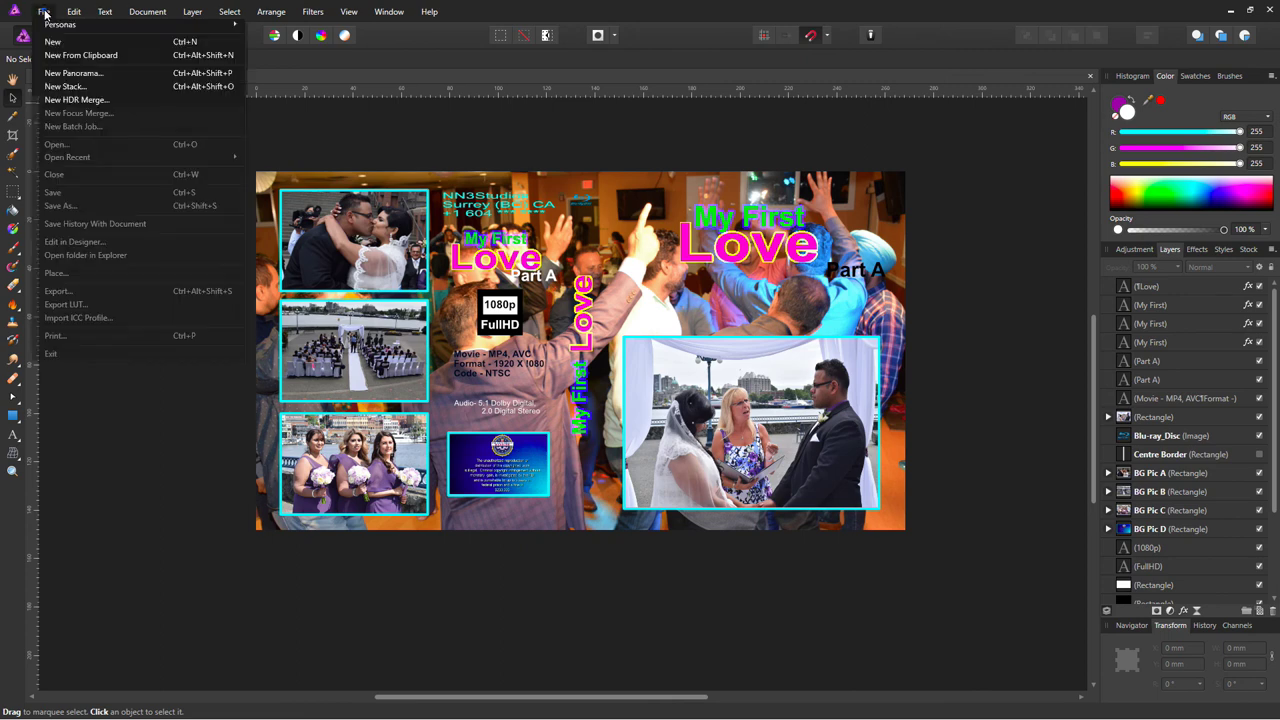
pyautogui.click(70, 338)
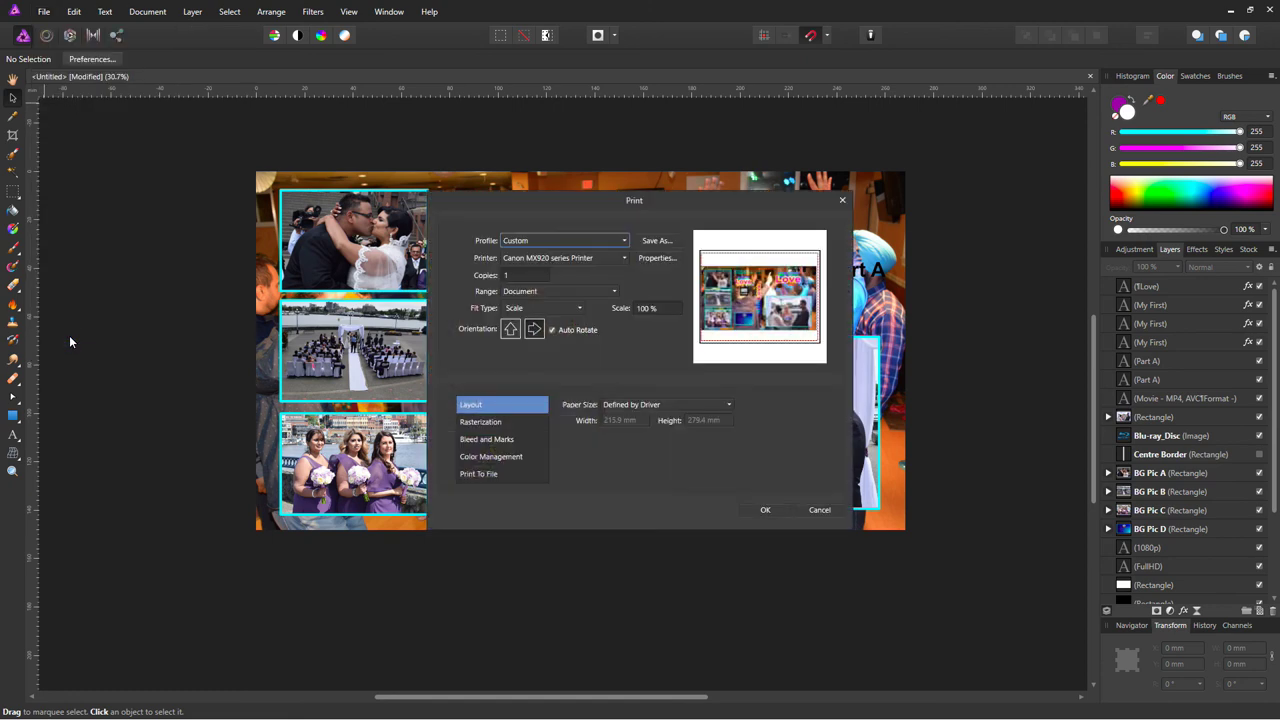
pyautogui.click(607, 258)
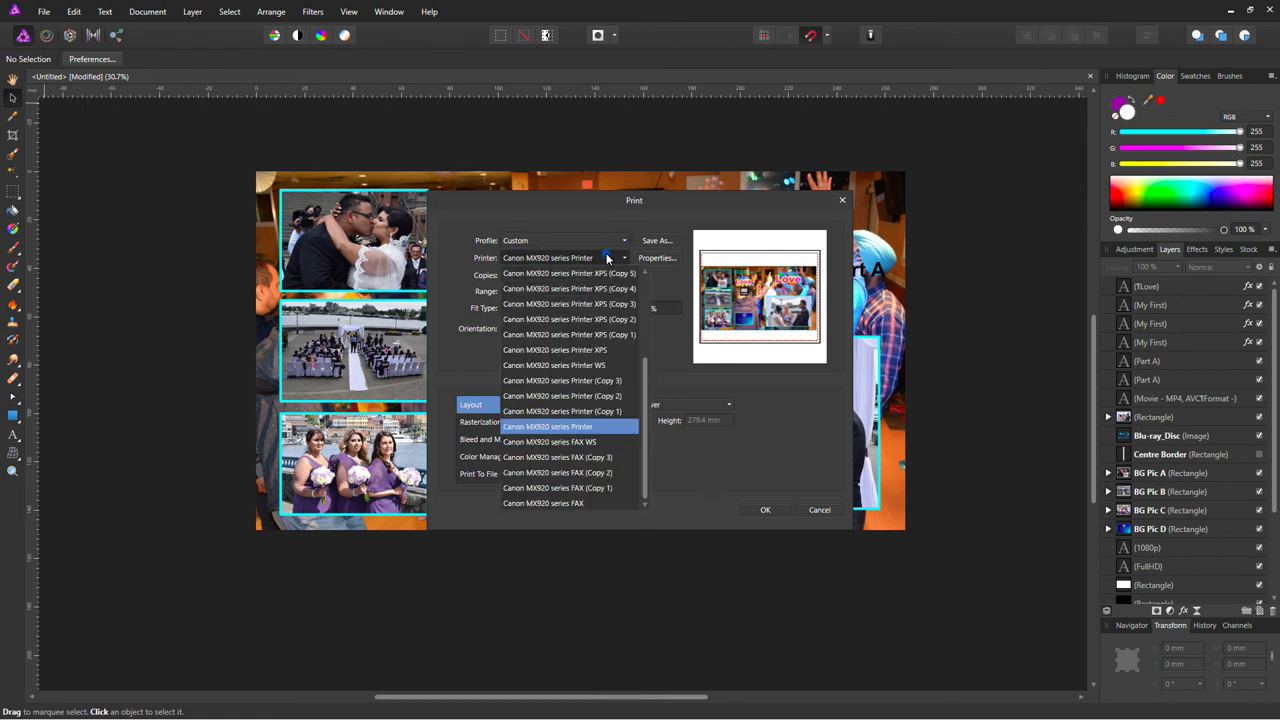
pyautogui.click(676, 449)
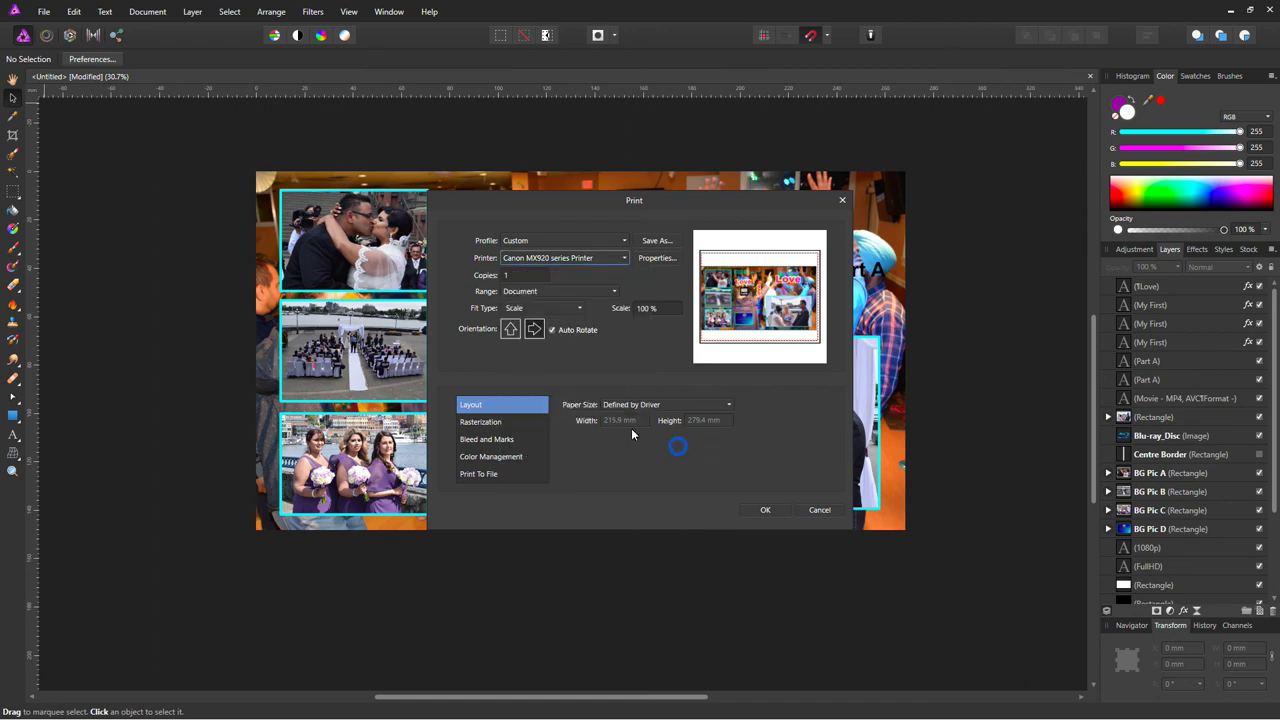
pyautogui.click(665, 410)
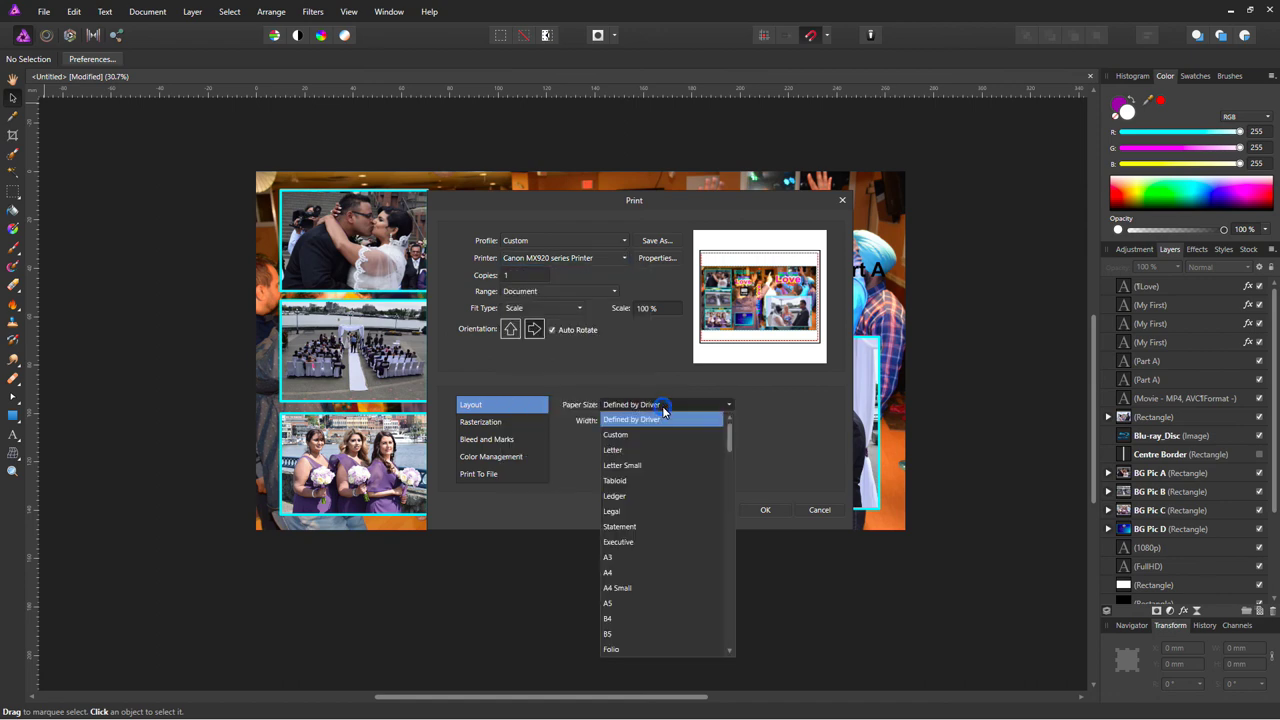
pyautogui.click(620, 574)
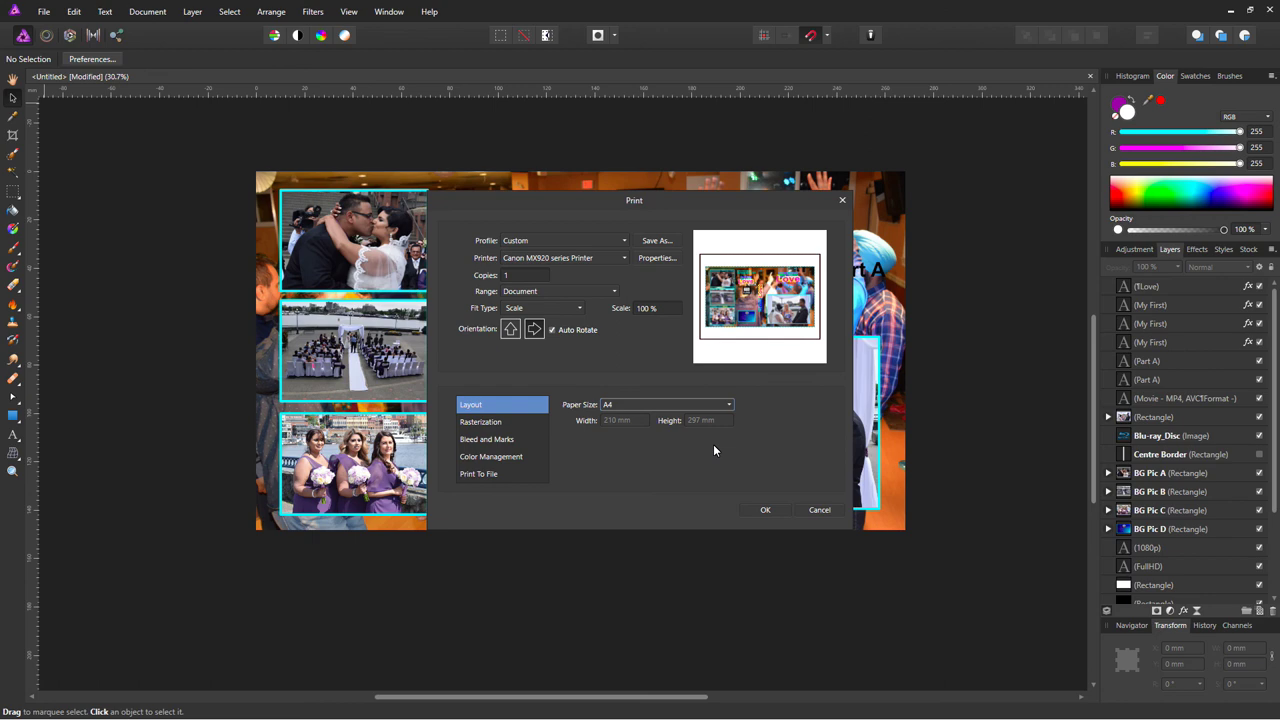
pyautogui.click(766, 511)
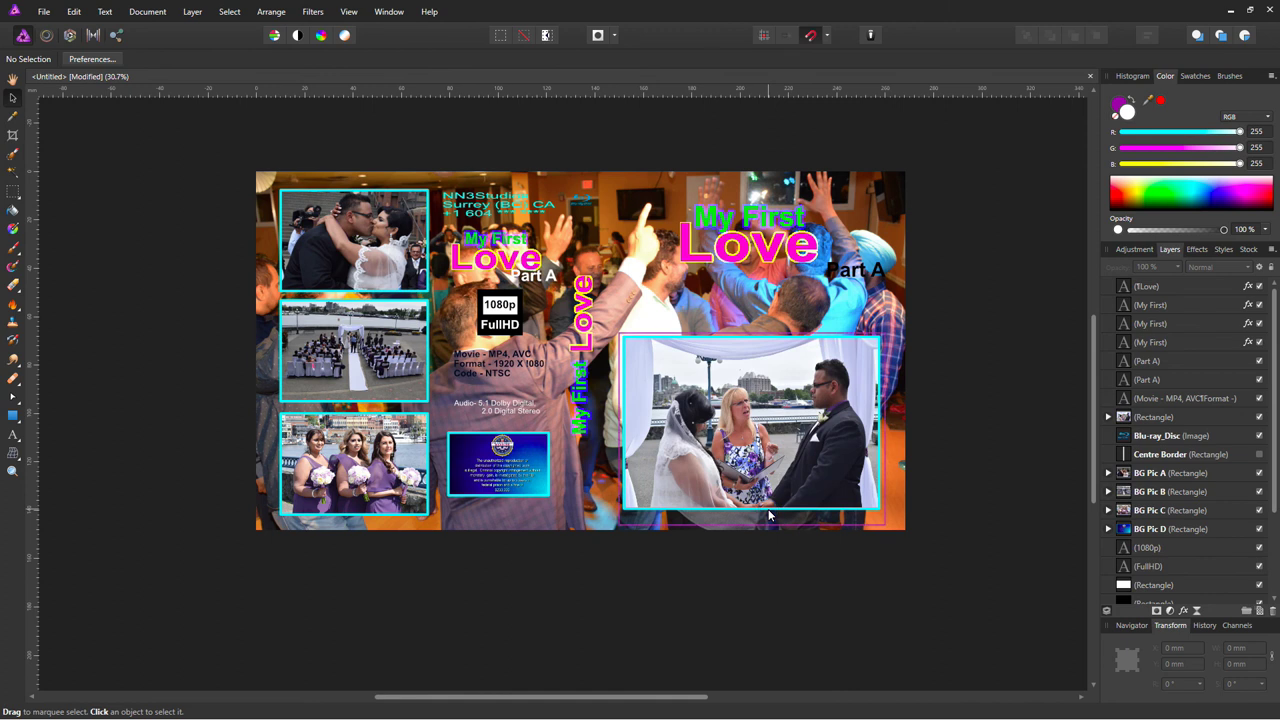